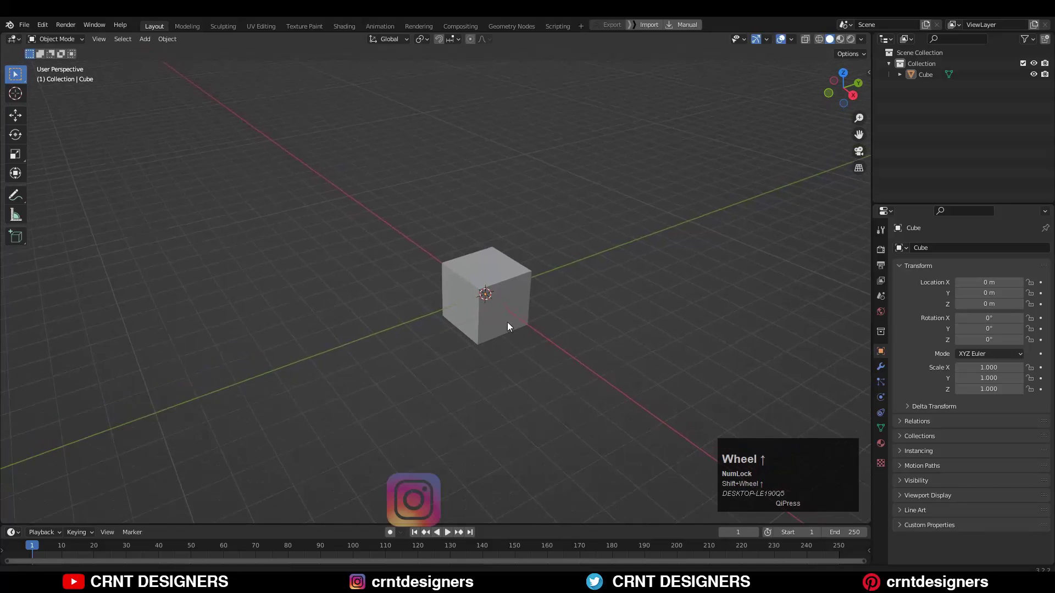
Scale the default cube to 0.3 along the Z axis and switch to the top view.
click(519, 315)
shift+middle_drag(533, 381, 522, 368)
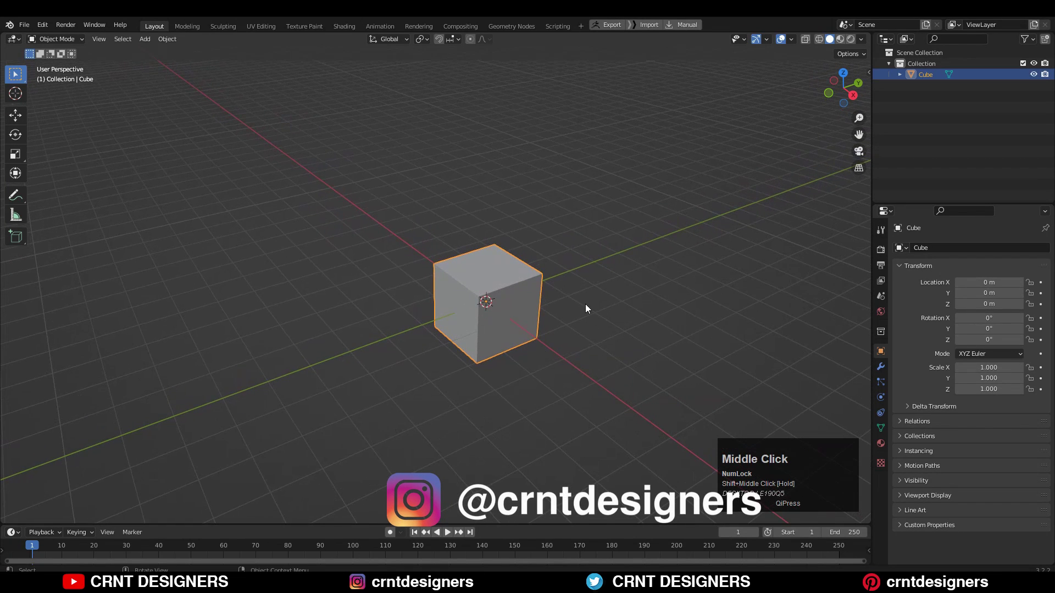
key(s)
key(z)
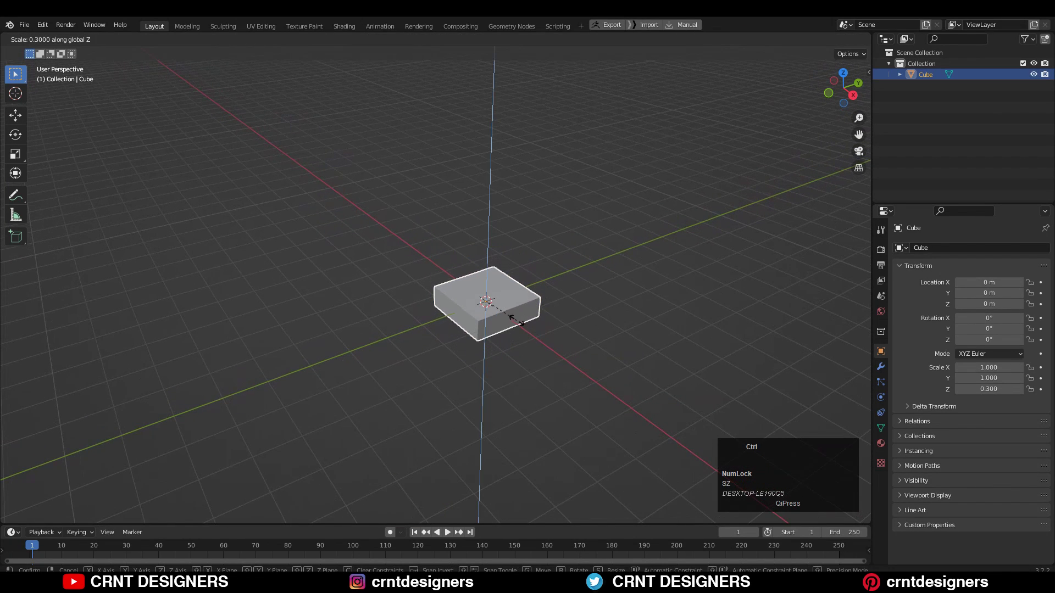
click(514, 318)
key(KP_7)
key(s)
key(x)
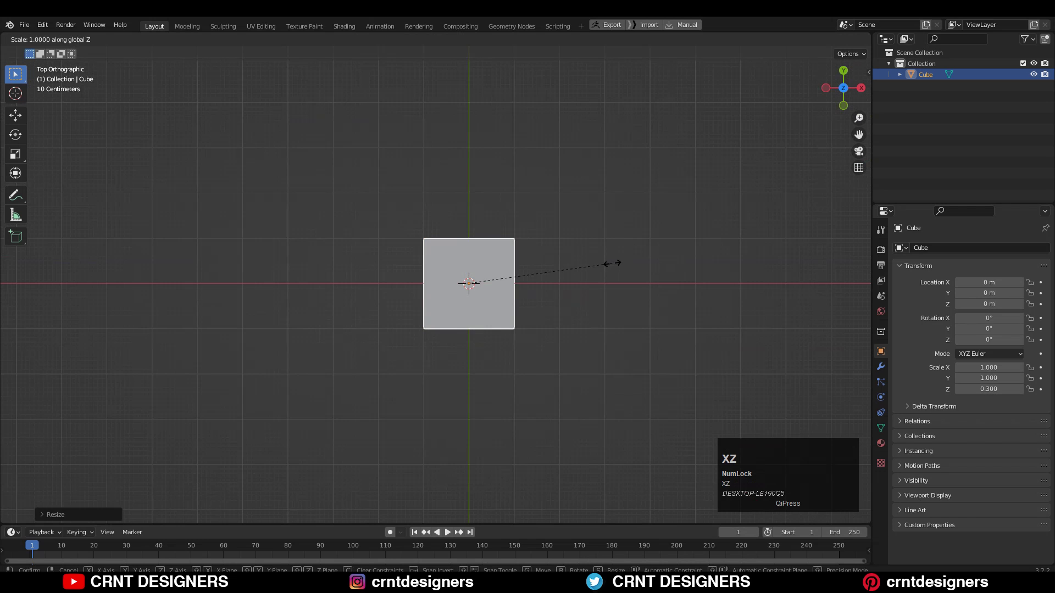
right_click(615, 264)
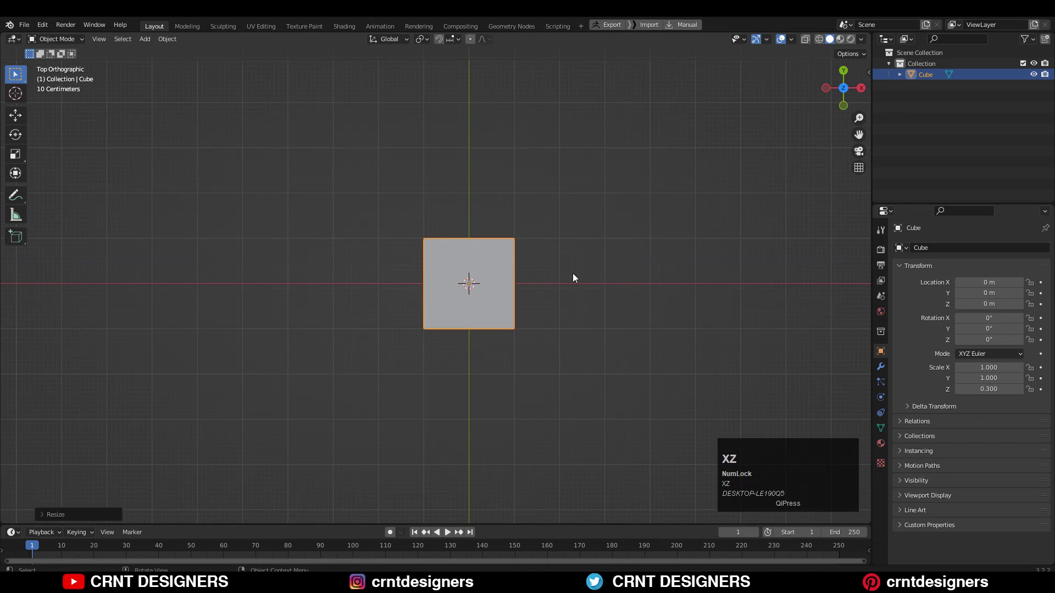
Scale the flattened cube to 3 in X and Y while locking the Z axis.
scroll(557, 261, up, 1)
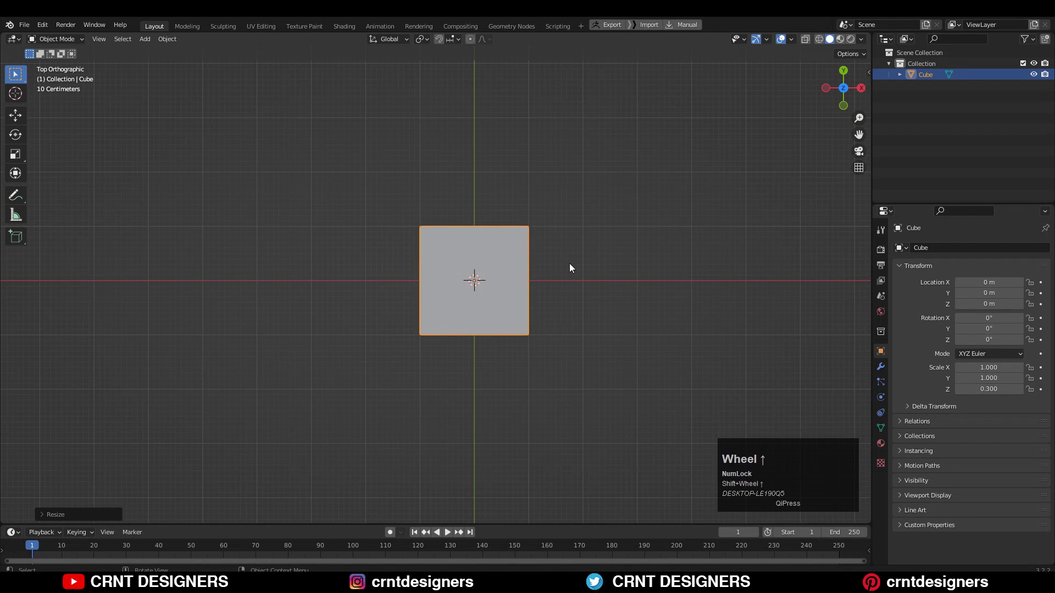
key(s)
key(shift+z)
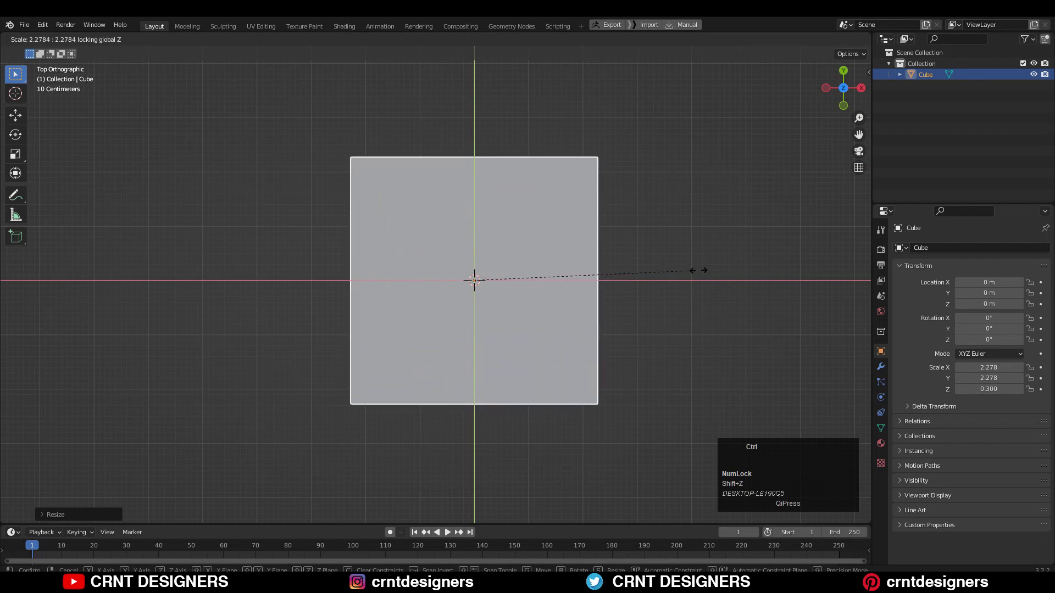
click(720, 236)
Scale the whole slab uniformly by 0.6.
click(667, 278)
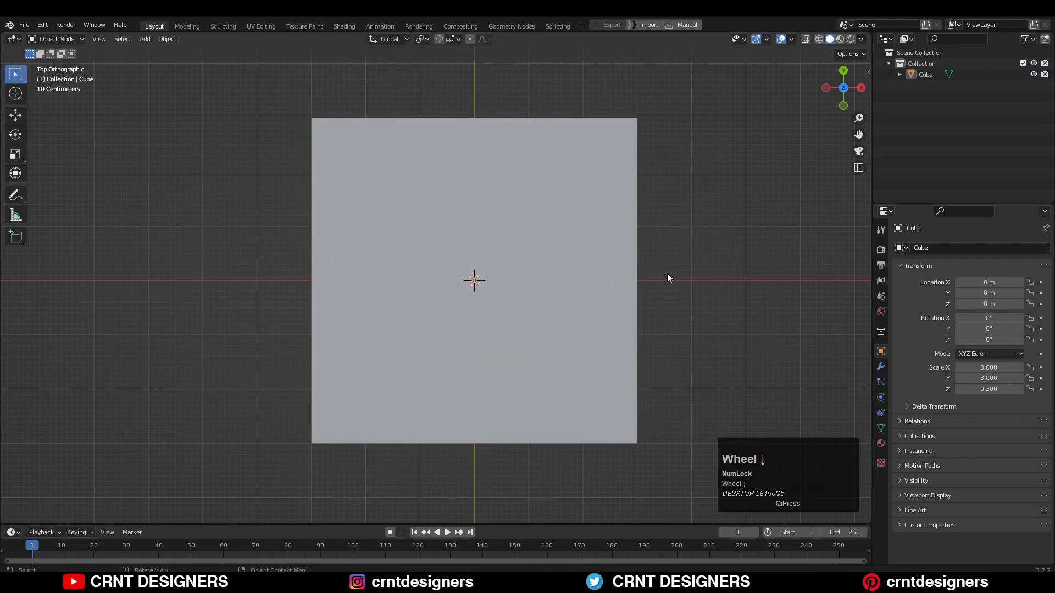
middle_drag(666, 278, 641, 180)
middle_drag(617, 222, 776, 226)
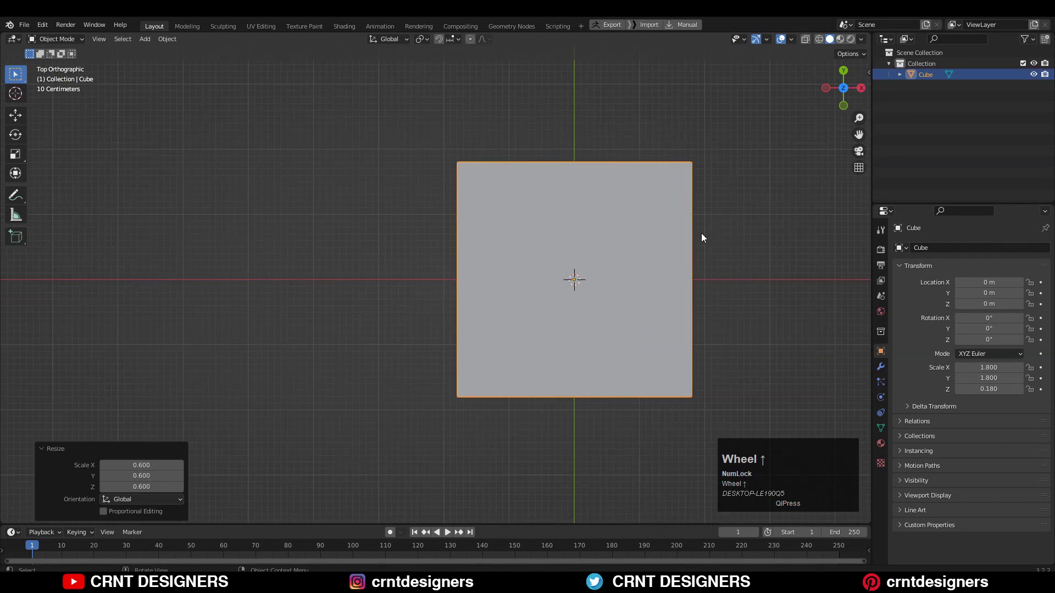
shift+middle_drag(592, 219, 572, 203)
Add a mesh circle at the origin and set its vertex count to 16.
key(shift+a)
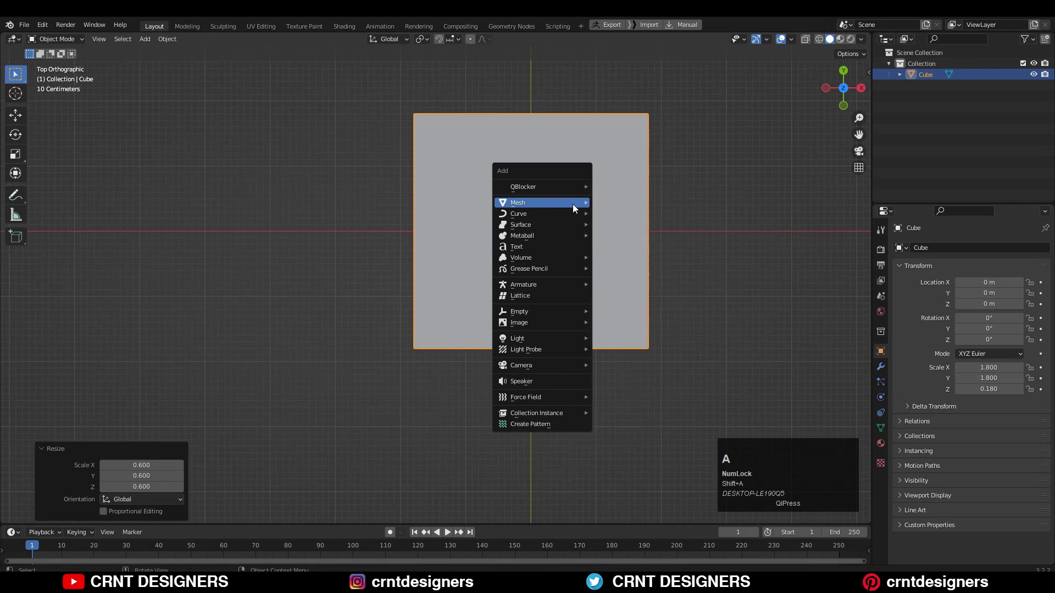
mouse_move(572, 203)
click(622, 242)
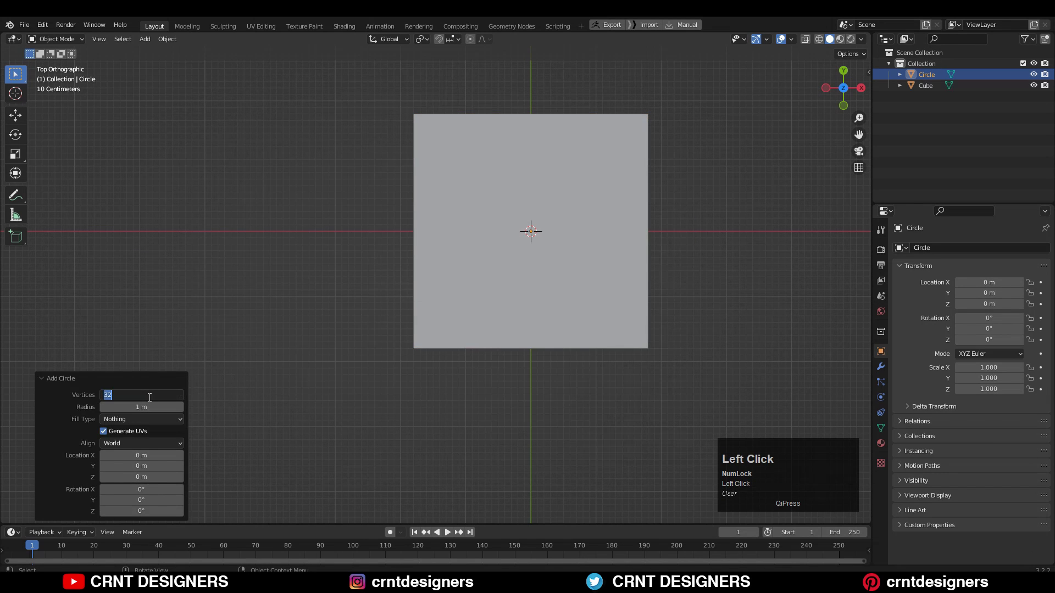
text(16)
key(Return)
Enter Edit Mode with X-ray enabled and fill the whole circle with a face.
key(Tab)
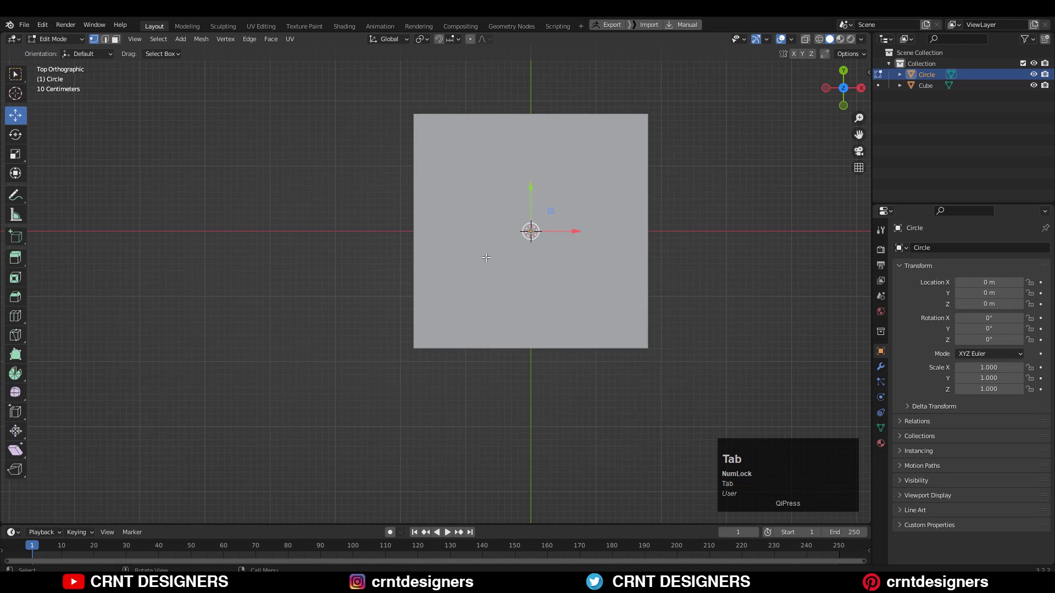
click(806, 40)
key(1)
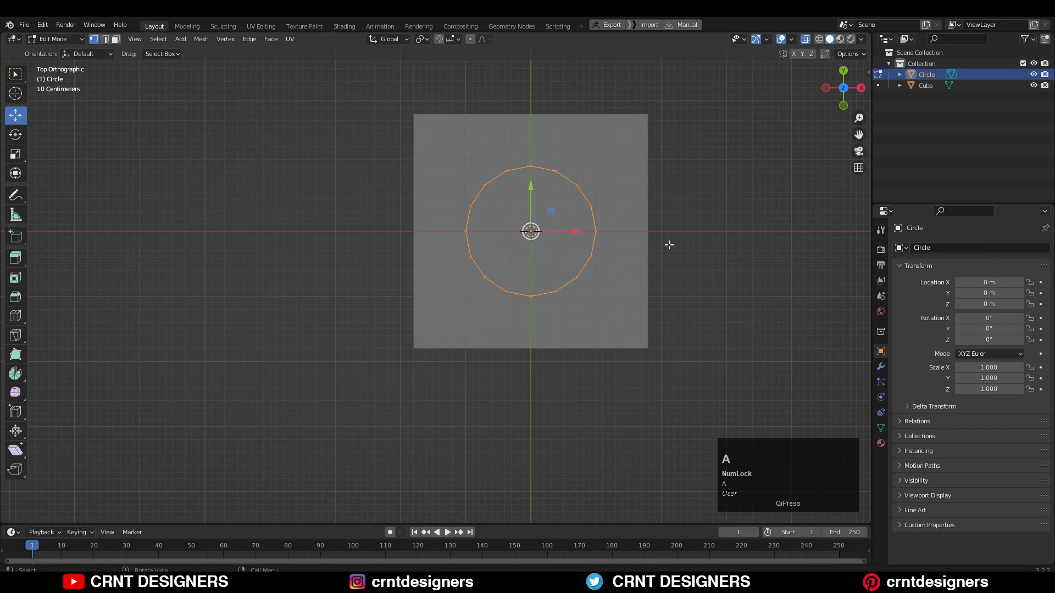
key(f)
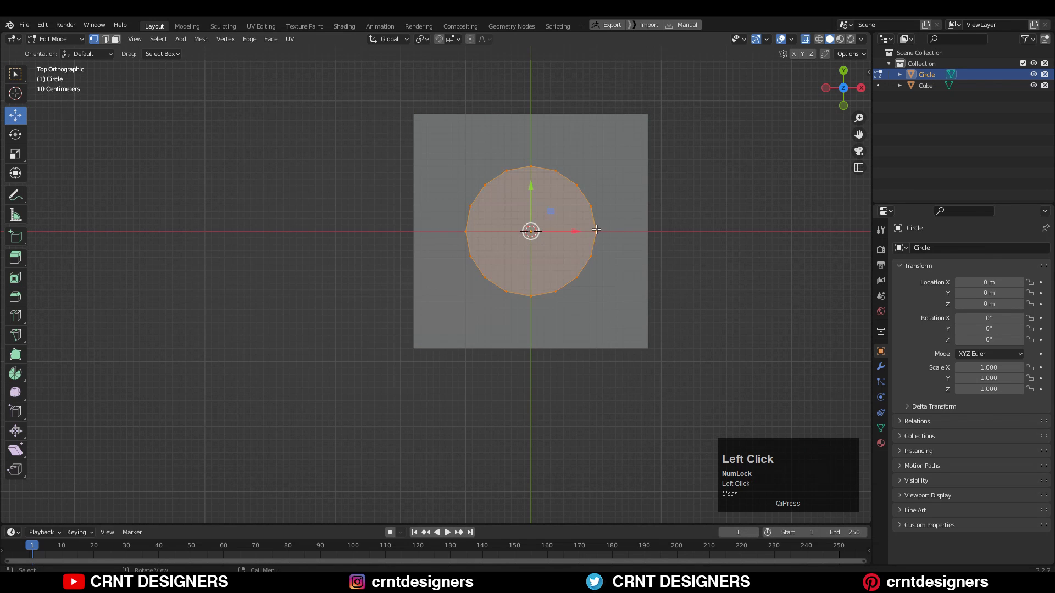
Connect the circle's two opposite vertices on the X axis with Connect Vertex Pairs.
drag(433, 239, 434, 239)
right_click(530, 246)
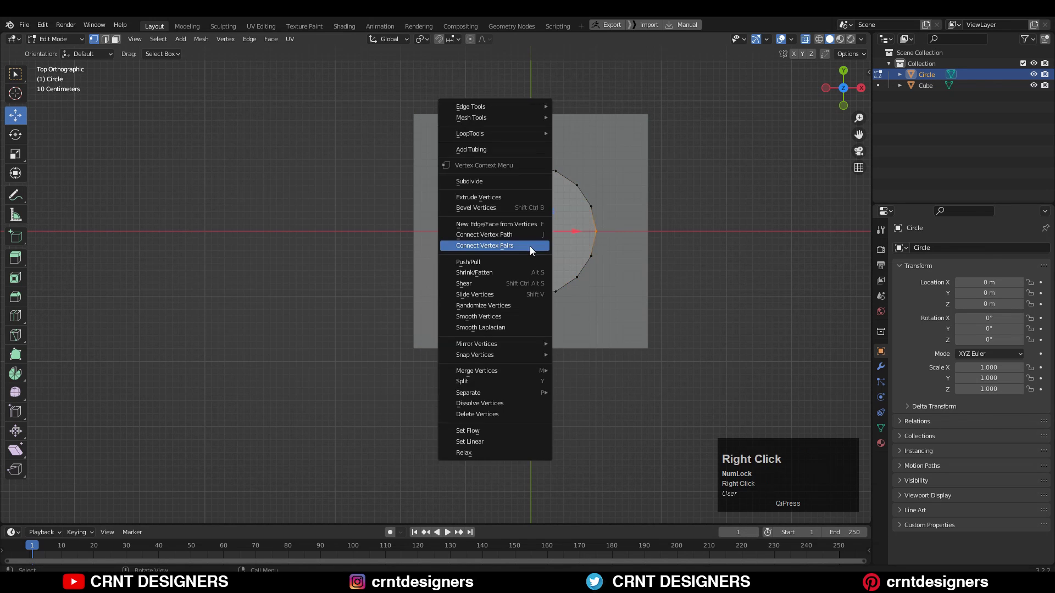
click(529, 245)
Bevel the circle's horizontal centre edge into two closely spaced parallel edges.
key(2)
scroll(604, 237, up, 2)
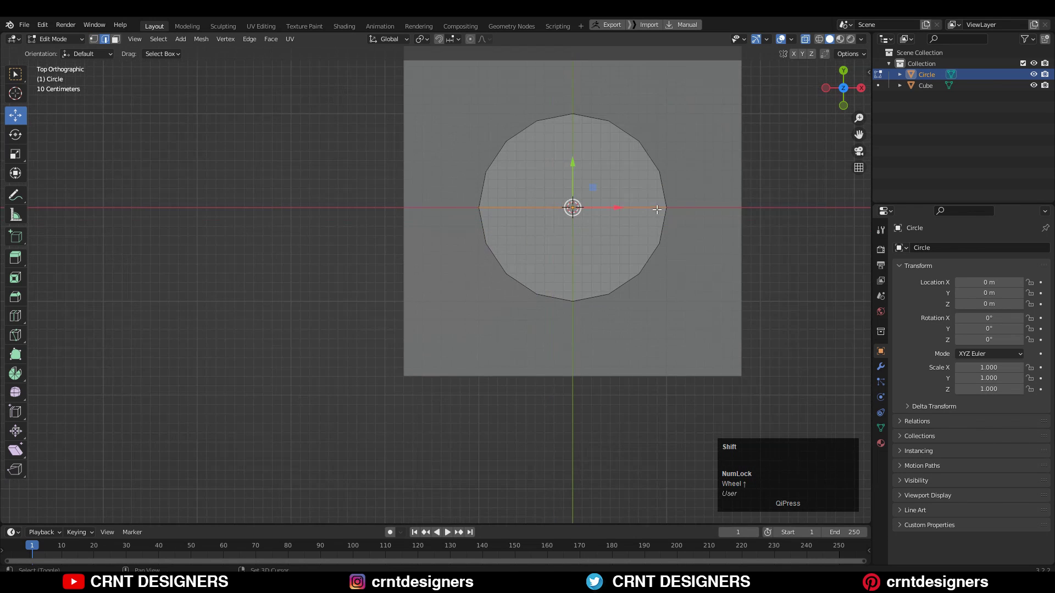
shift+middle_drag(665, 205, 599, 239)
key(ctrl+b)
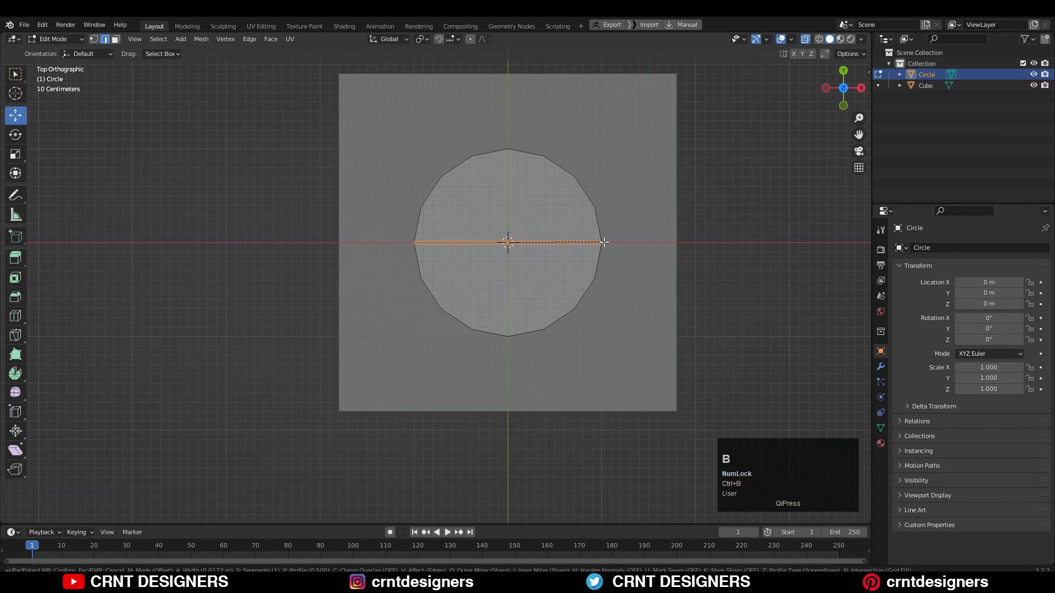
shift+click(611, 242)
Select the entire circle mesh and scale it to 0.4.
key(1)
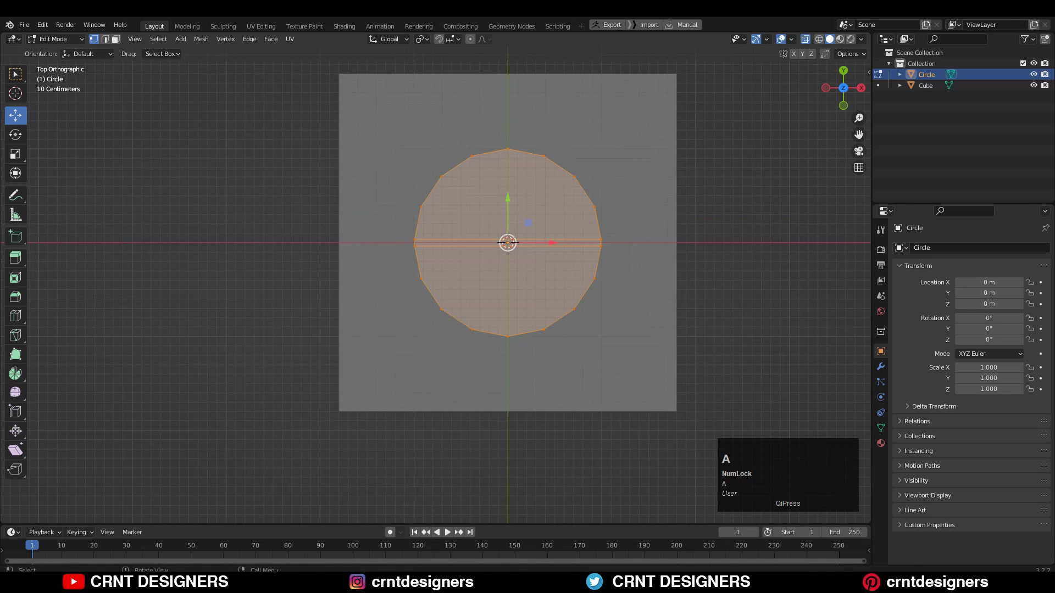
key(s)
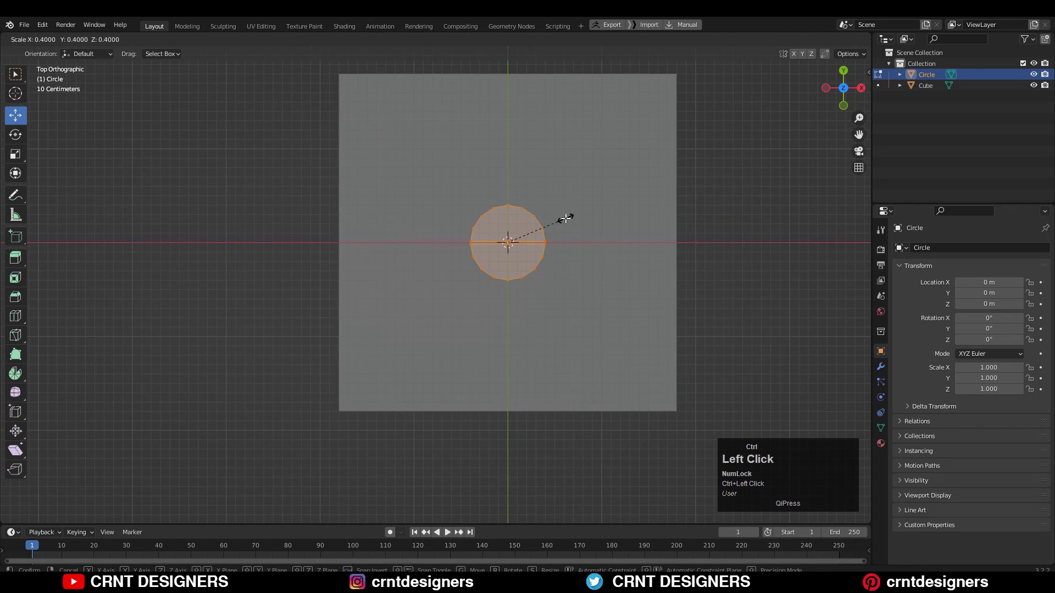
ctrl+click(566, 218)
Select the lower half of the circle and move it down along Y to stretch it into a slot shape.
scroll(558, 256, down, 2)
scroll(558, 257, up, 7)
drag(720, 190, 410, 278)
shift+drag(720, 177, 404, 277)
scroll(417, 269, down, 5)
ctrl+drag(507, 247, 503, 370)
shift+middle_drag(565, 235, 561, 239)
Select the slot's lower rounded end and move it further down along Y, past the slab's lower edge.
key(a)
click(591, 170)
drag(585, 425, 440, 291)
scroll(439, 290, down, 1)
ctrl+drag(493, 337, 495, 447)
shift+middle_drag(495, 448, 500, 396)
Symmetrize the entire slot mesh in the -Y to +Y direction.
key(a)
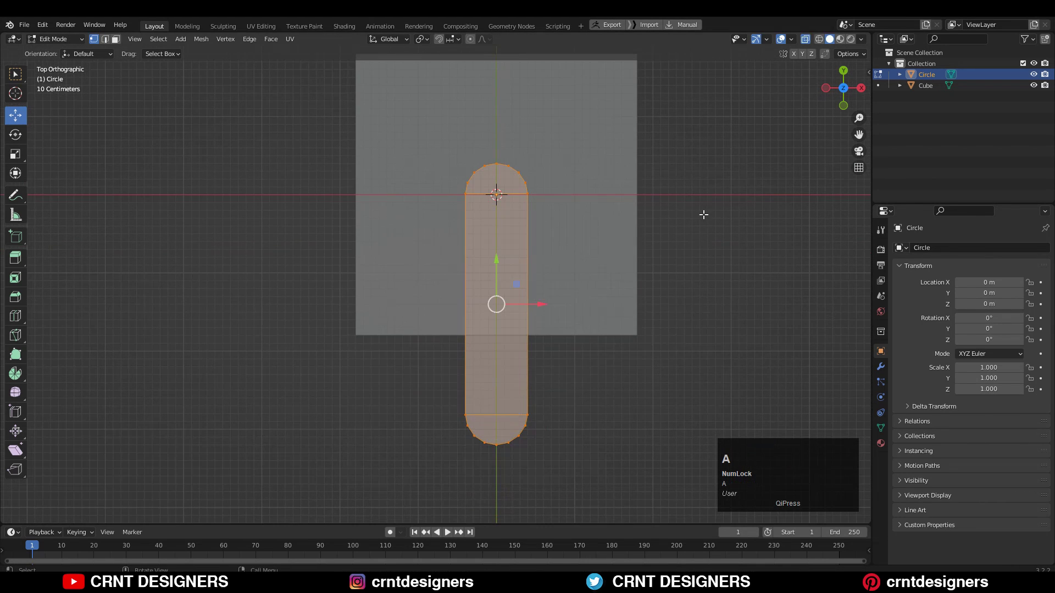
click(205, 40)
click(251, 209)
click(148, 500)
click(146, 451)
scroll(488, 273, down, 3)
shift+middle_drag(488, 273, 488, 285)
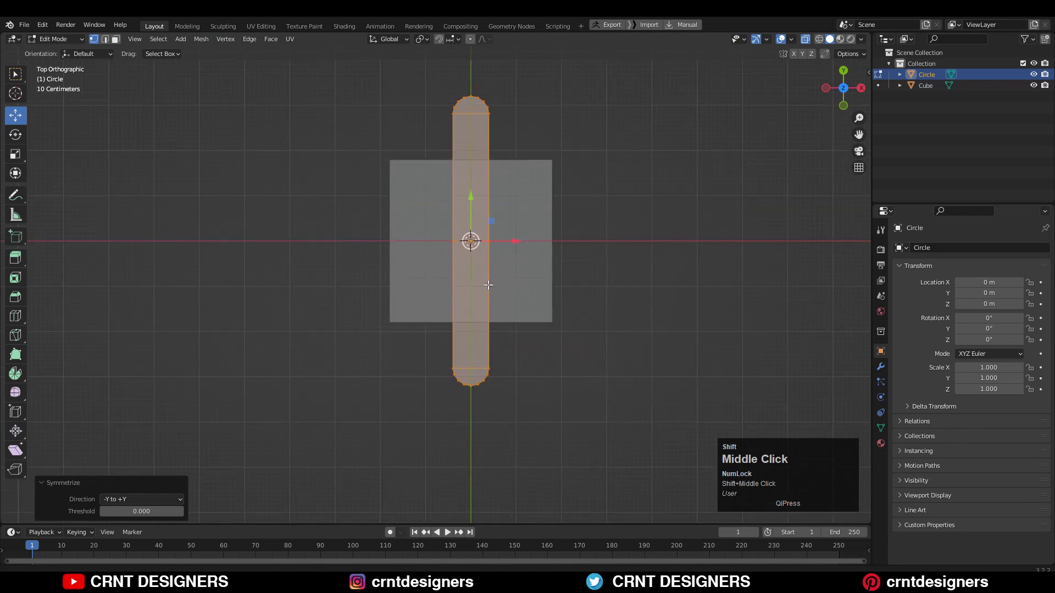
Scale the slot shape down uniformly to fit lengthwise within the slab's outline.
scroll(488, 285, up, 1)
key(s)
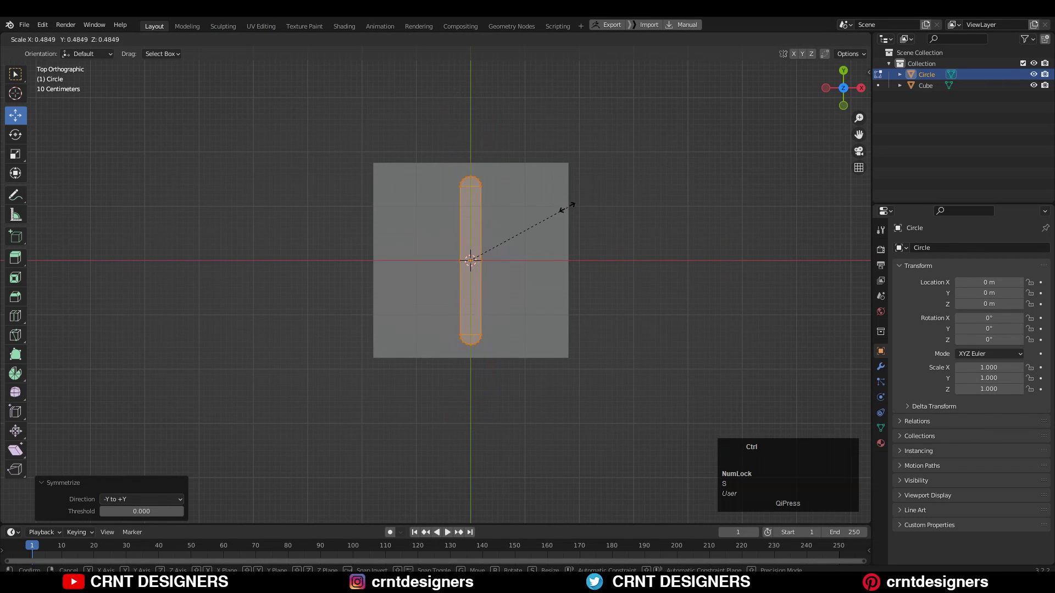
click(543, 220)
Extrude the slot face upward by 0.1 m in the back view.
key(ctrl+KP_1)
scroll(576, 203, up, 4)
shift+middle_drag(580, 200, 532, 235)
scroll(571, 233, up, 3)
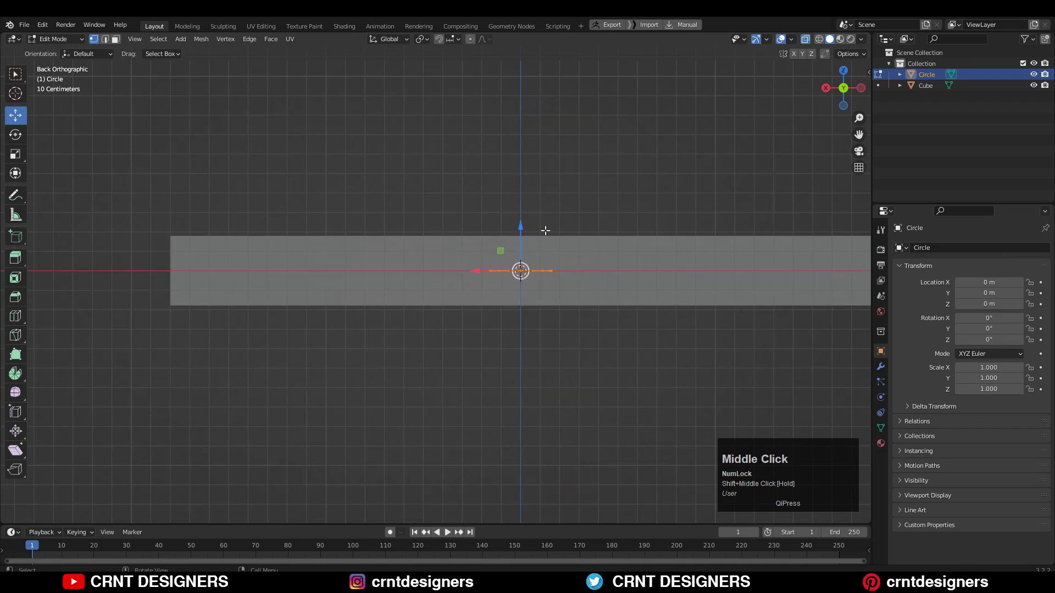
key(e)
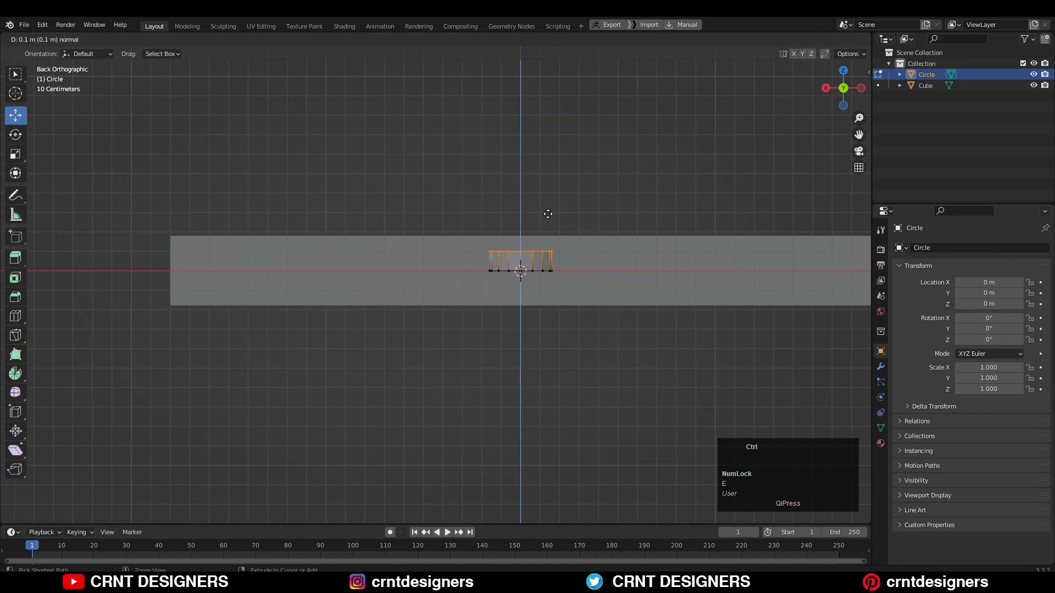
click(546, 221)
Return to Object Mode, raise the slot solid to Z 0.1333 m through the slab's top, and turn X-ray off.
key(Tab)
scroll(556, 225, up, 2)
drag(557, 228, 564, 185)
click(571, 170)
key(alt+z)
scroll(566, 181, down, 5)
middle_drag(566, 182, 509, 274)
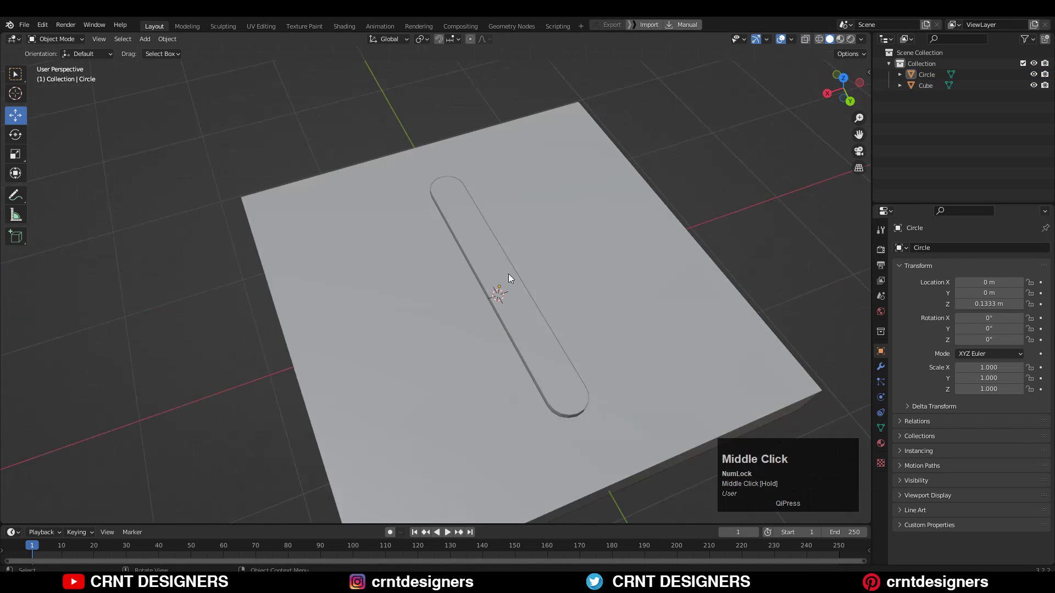
Rotate the slot solid 45° in the top view so it lies diagonally across the slab.
click(509, 274)
key(KP_7)
shift+middle_drag(552, 208, 593, 240)
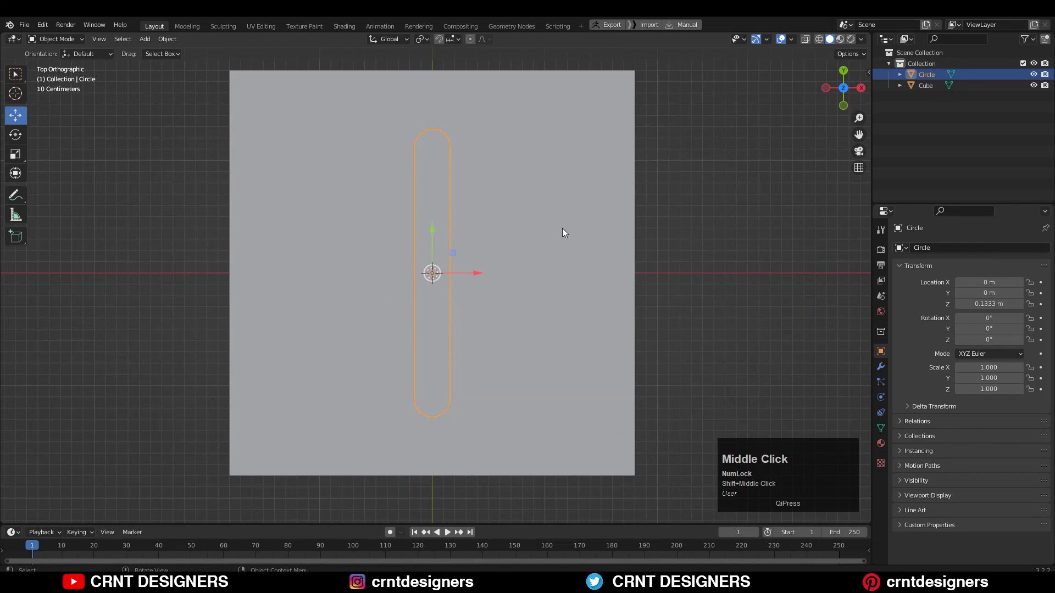
key(r)
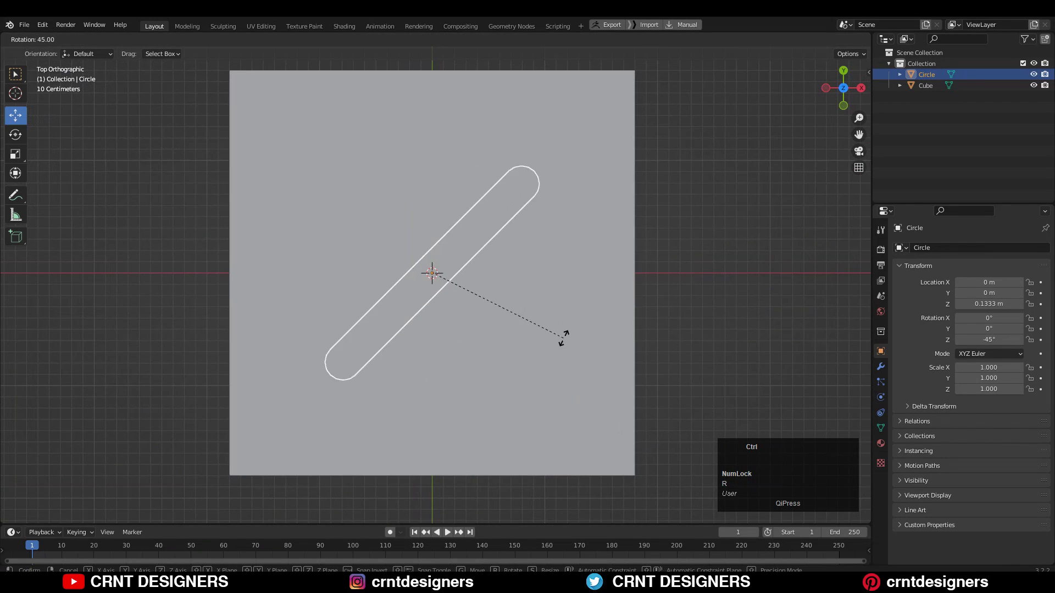
click(562, 338)
Duplicate the slot solid in place and rotate the copy by -90° to form an X.
key(shift+d)
right_click(528, 254)
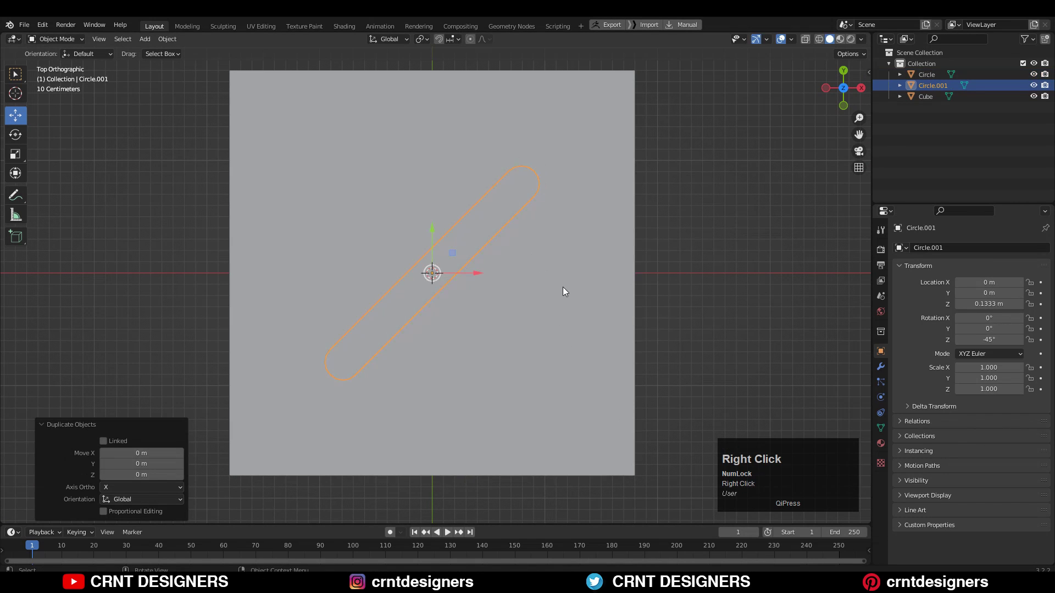
key(r)
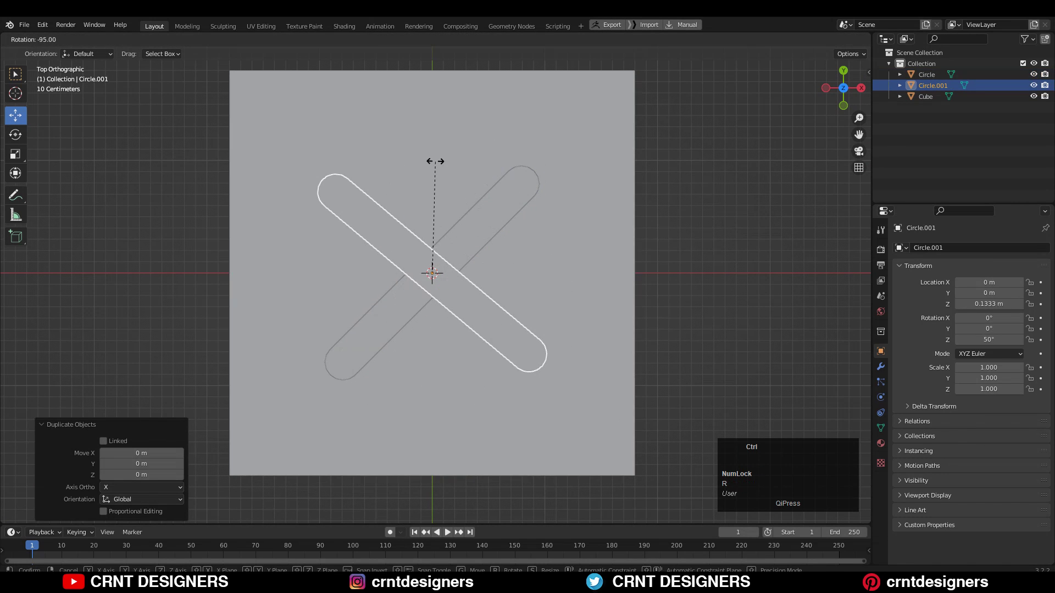
ctrl+click(444, 160)
Select both crossed slot solids and join them with a Union boolean.
middle_drag(651, 247, 444, 215)
shift+click(495, 261)
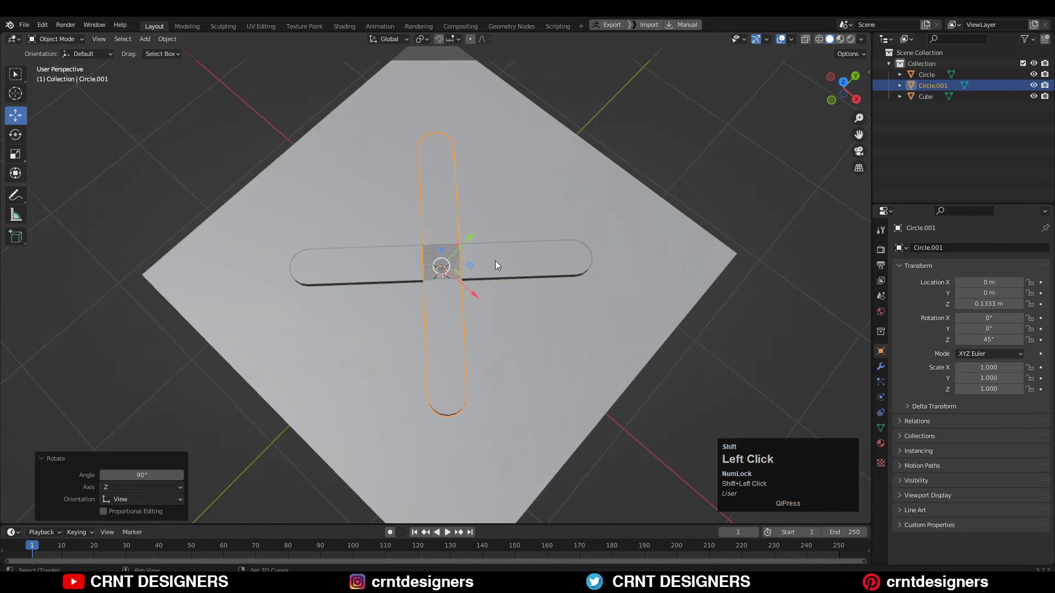
middle_drag(504, 260, 480, 209)
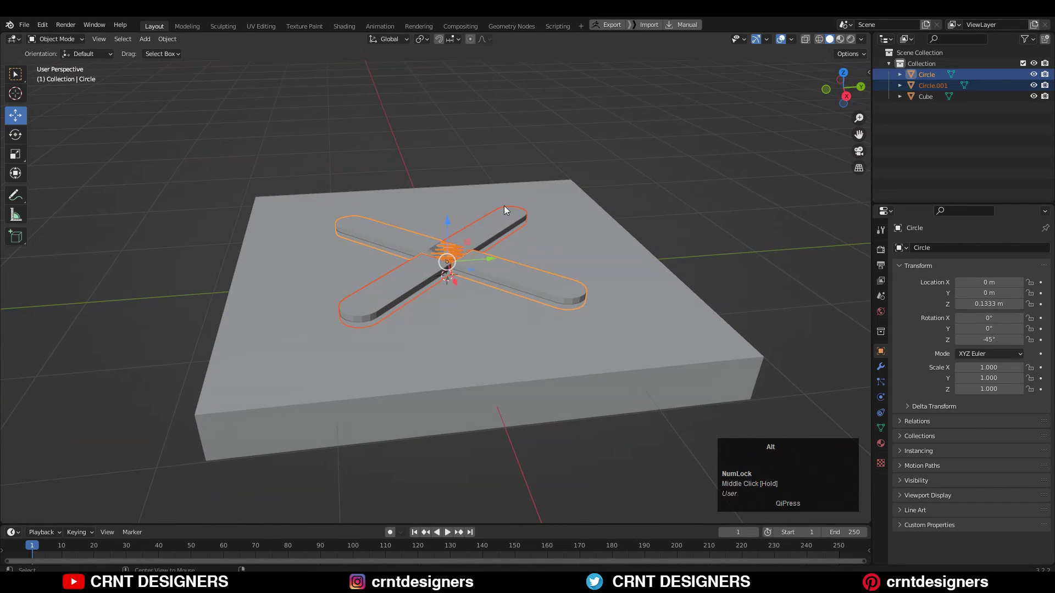
key(alt+x)
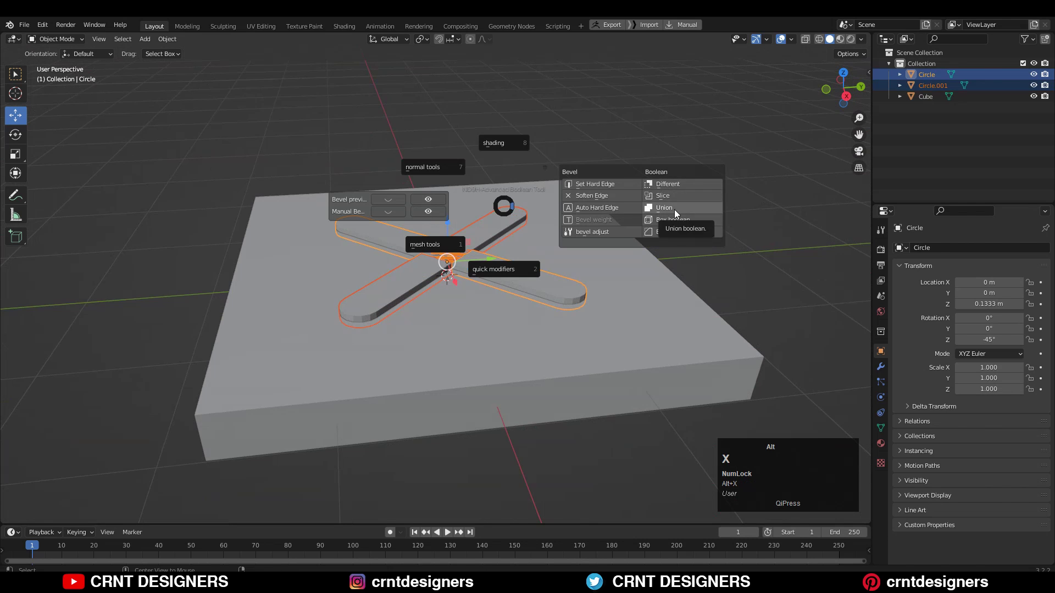
click(674, 210)
Apply the boolean modifier on the united X-shaped solid.
middle_drag(548, 234, 438, 269)
click(418, 268)
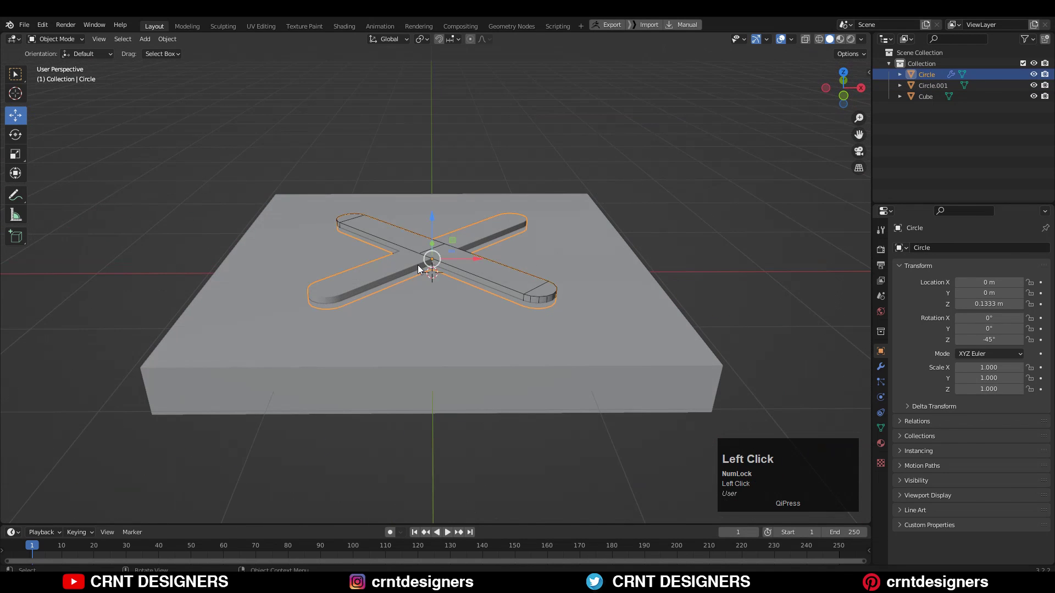
click(881, 366)
click(1020, 274)
click(1007, 279)
Delete the leftover duplicate slot solid used for the union.
click(482, 281)
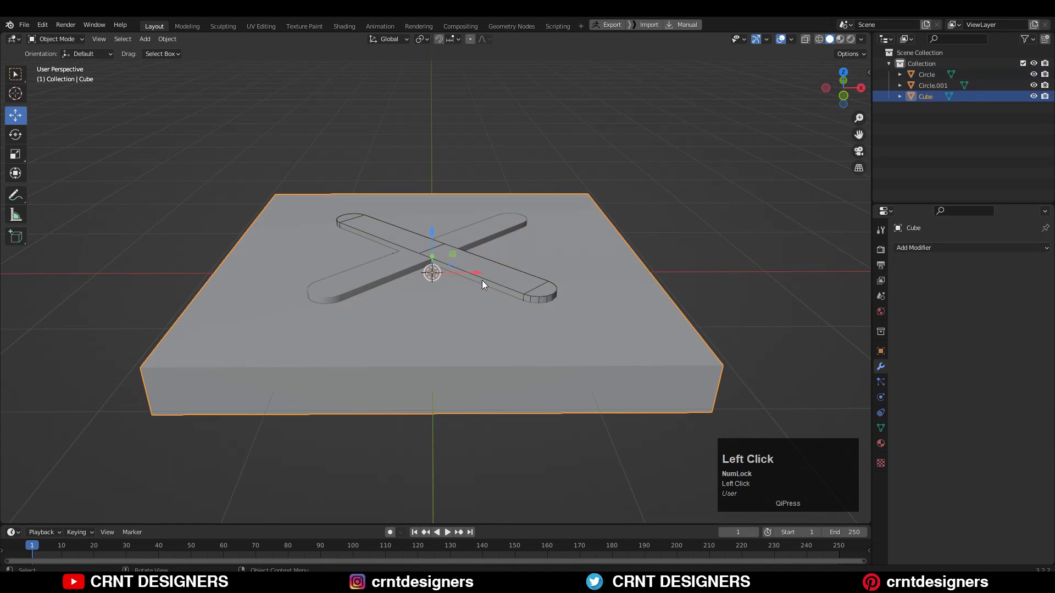
click(483, 280)
key(Delete)
Select the X-shaped solid and the slab, and cut the X into the slab with a difference boolean.
middle_drag(484, 279, 512, 305)
click(431, 205)
middle_drag(324, 341, 360, 311)
shift+click(361, 311)
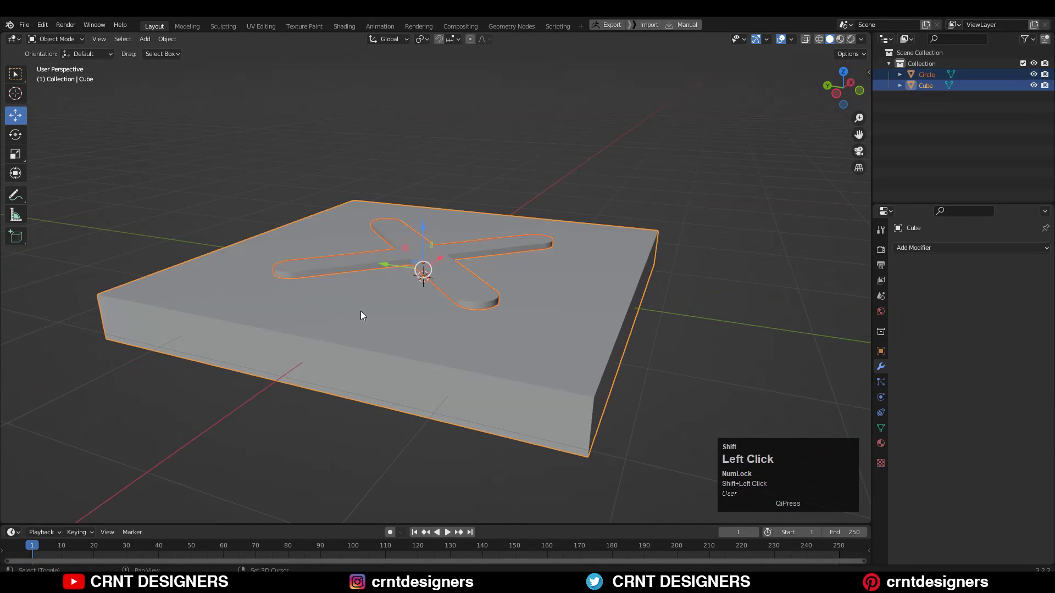
key(alt+x)
click(657, 248)
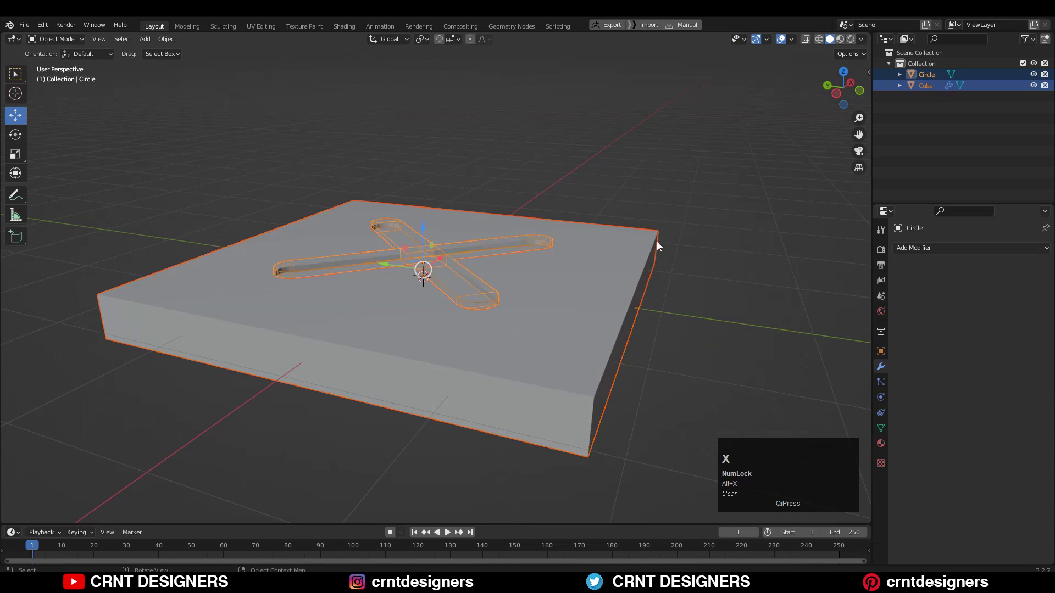
Select the slab and apply its boolean modifier to make the X-shaped cut permanent.
click(628, 185)
middle_drag(628, 185, 483, 419)
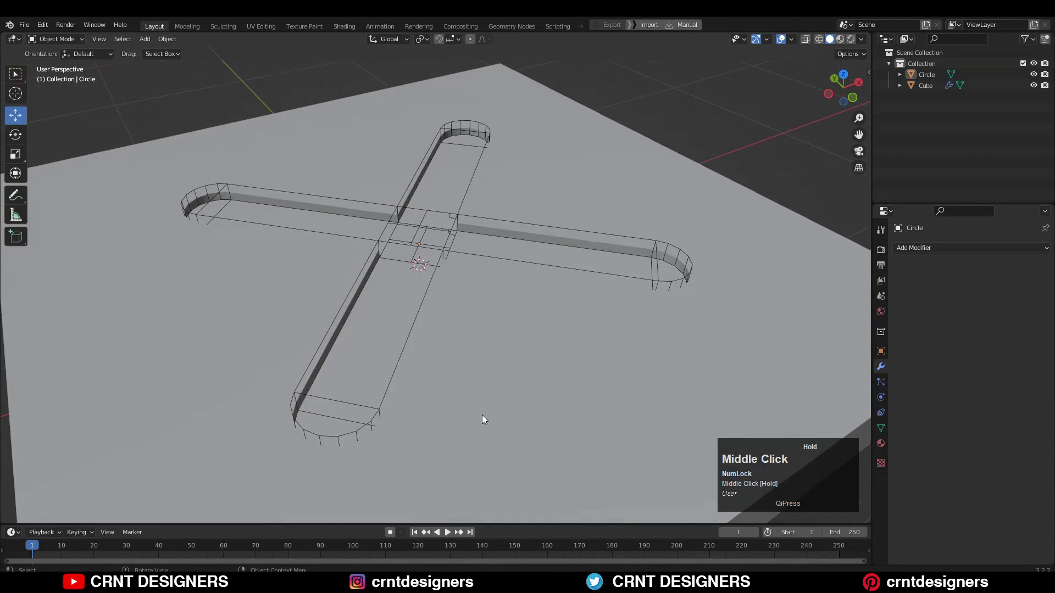
click(483, 414)
scroll(482, 415, down, 4)
click(1017, 266)
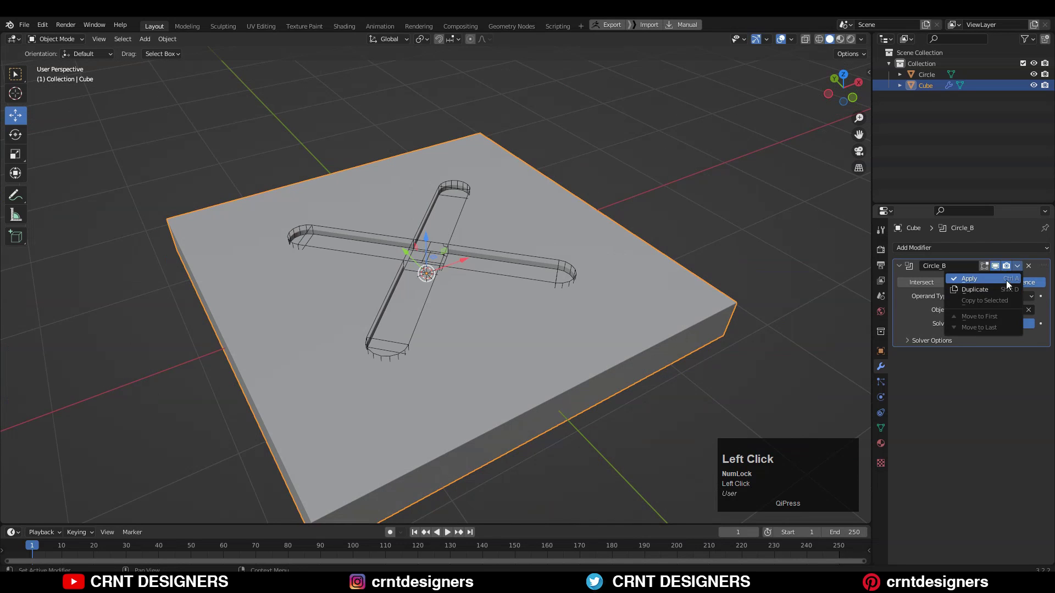
click(1007, 280)
Delete the X-shaped cutter object left over from the cut.
click(526, 278)
key(x)
click(526, 278)
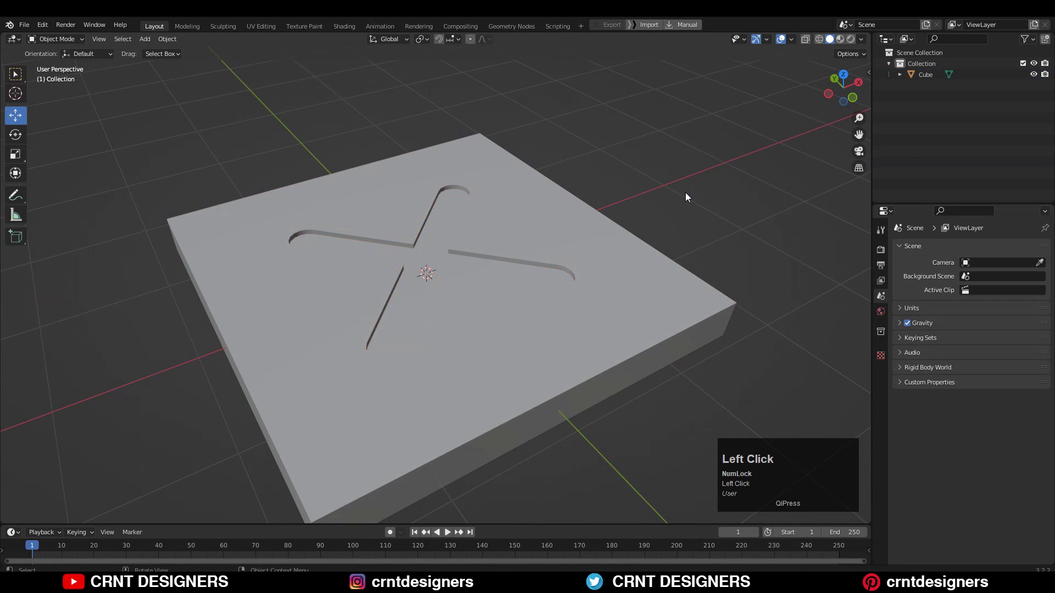
In the slab's mesh, connect the vertex at the base of one recess arm to the vertex at its rounded tip.
middle_drag(685, 197, 542, 184)
click(553, 260)
key(Tab)
scroll(477, 265, up, 4)
key(2)
click(475, 259)
key(3)
key(1)
click(416, 342)
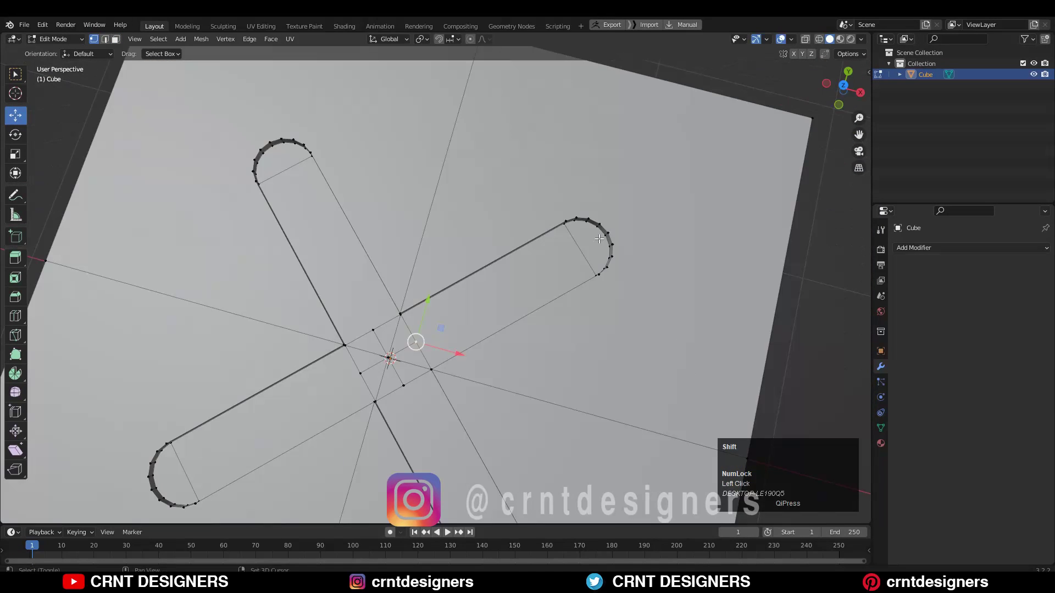
shift+click(598, 238)
right_click(574, 252)
click(574, 251)
Select the entire mesh and symmetrize it from +X to -X.
middle_drag(575, 251, 519, 244)
key(a)
click(207, 40)
click(226, 224)
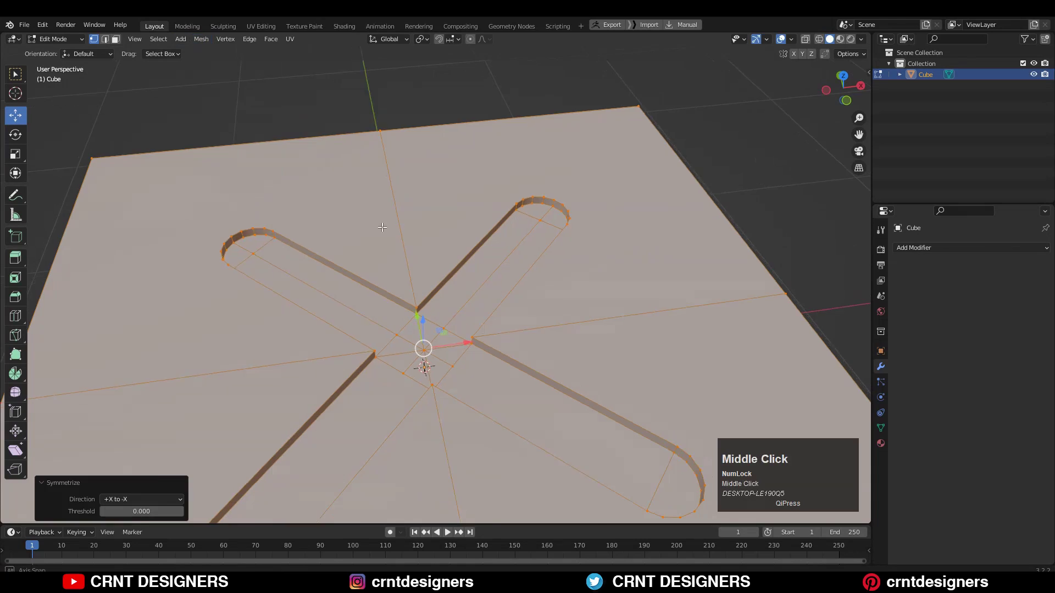
Symmetrize the mesh along the Y axis so all four recess arms share the same topology, and clear the selection.
middle_drag(383, 227, 354, 236)
click(201, 40)
click(250, 208)
click(144, 500)
click(150, 500)
click(145, 450)
key(alt+a)
Select all faces of the X-shaped recess floor, including the rounded arm ends.
scroll(528, 274, down, 4)
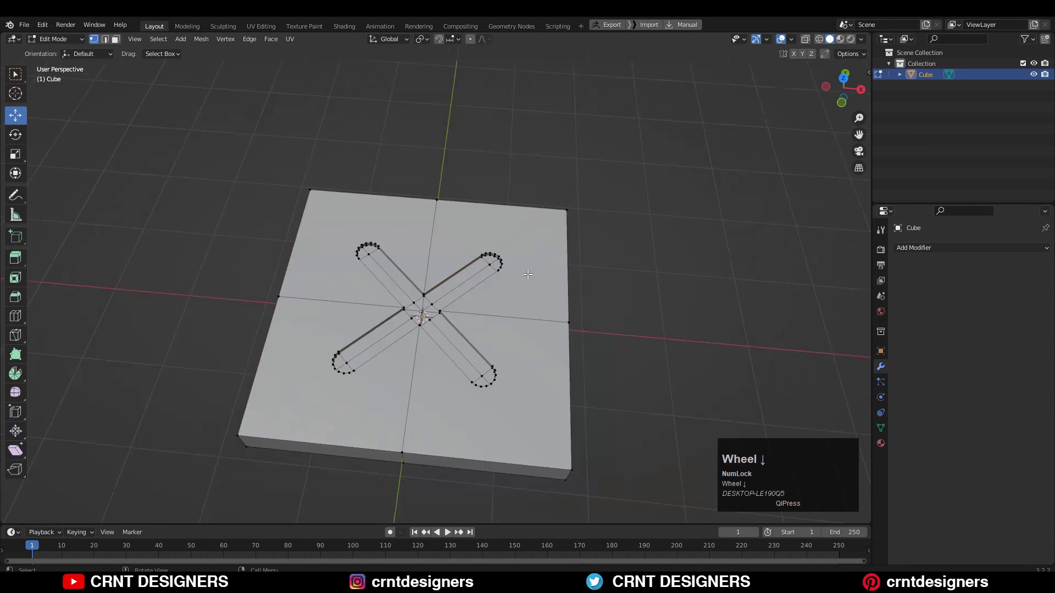
scroll(528, 274, up, 4)
key(3)
click(338, 249)
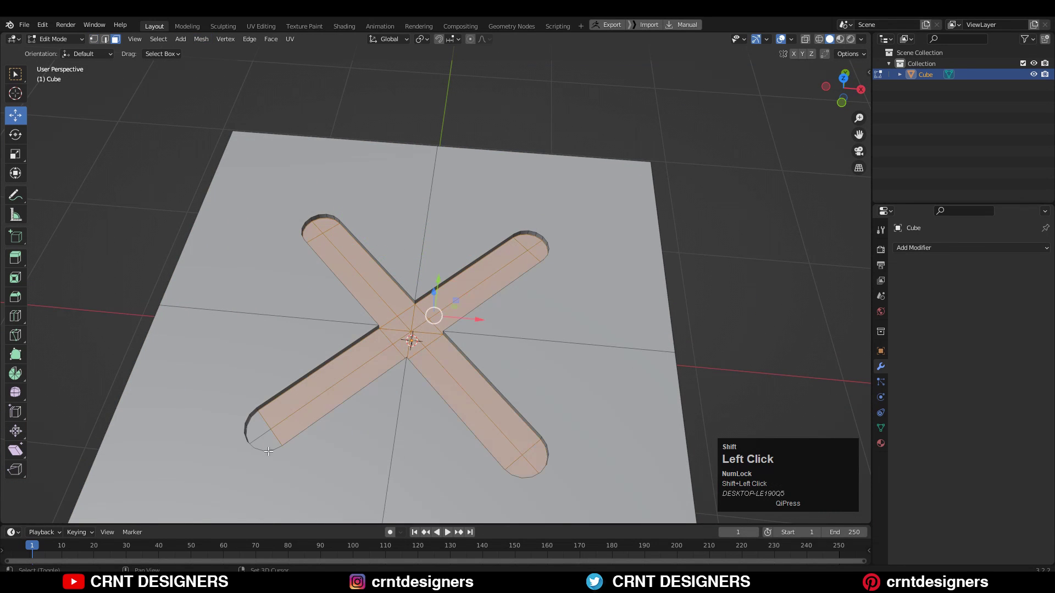
scroll(268, 451, down, 3)
Return to Object Mode and apply the slab's scale.
key(Tab)
middle_drag(522, 307, 563, 274)
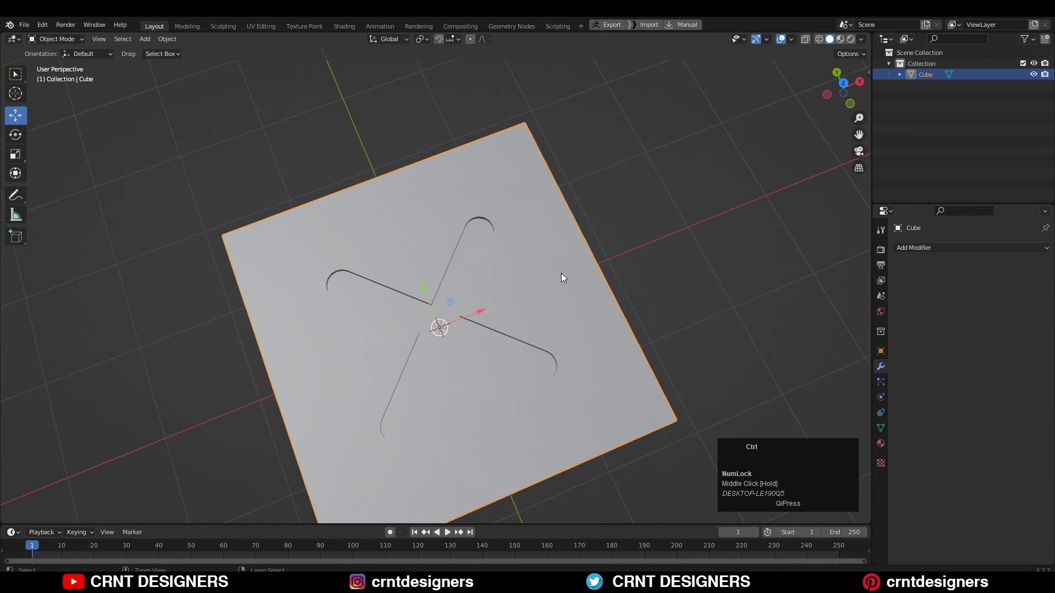
key(ctrl+a)
click(555, 272)
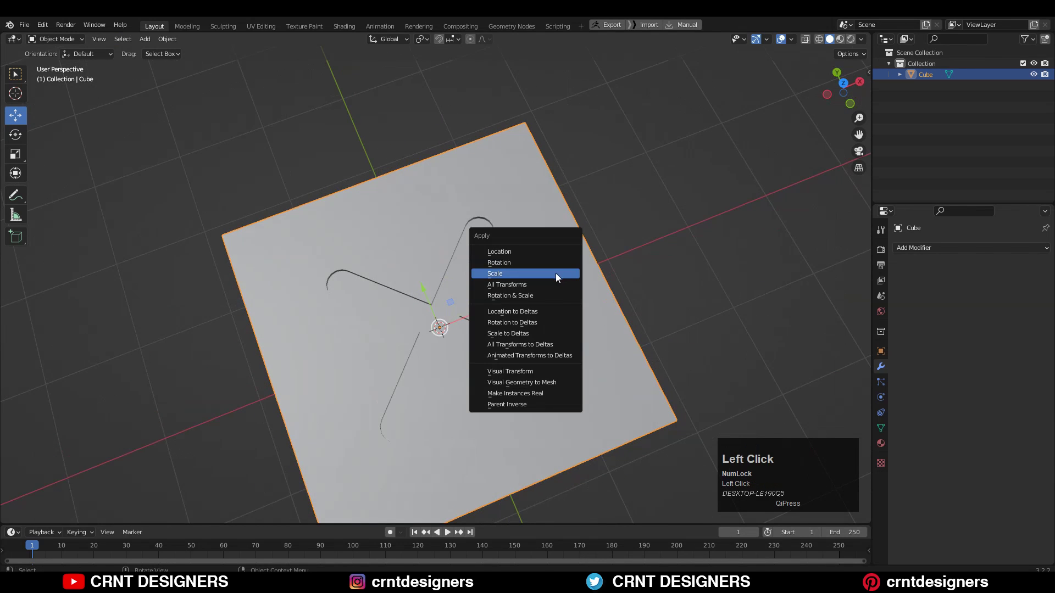
Inset the selected recess floor faces by about 0.035 m.
click(843, 83)
key(Tab)
scroll(639, 203, up, 5)
shift+middle_drag(639, 203, 671, 157)
key(i)
click(717, 214)
scroll(716, 214, down, 3)
scroll(670, 157, up, 6)
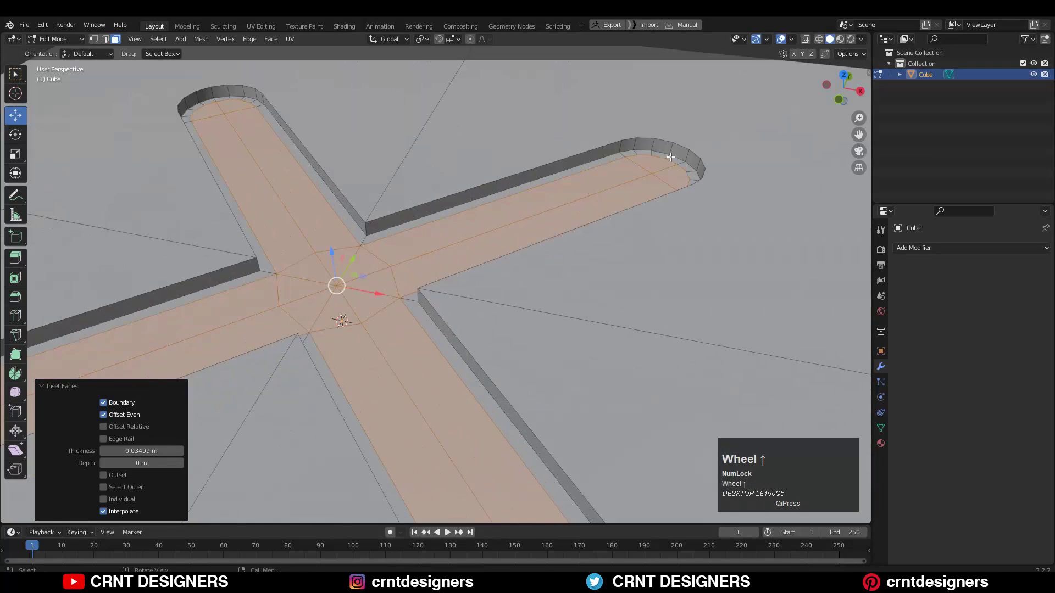
Select the full upper rim edge loop of the X recess and bevel it with one segment, about 0.03 m wide.
key(2)
alt+click(670, 158)
scroll(337, 189, down, 2)
alt+shift+click(275, 349)
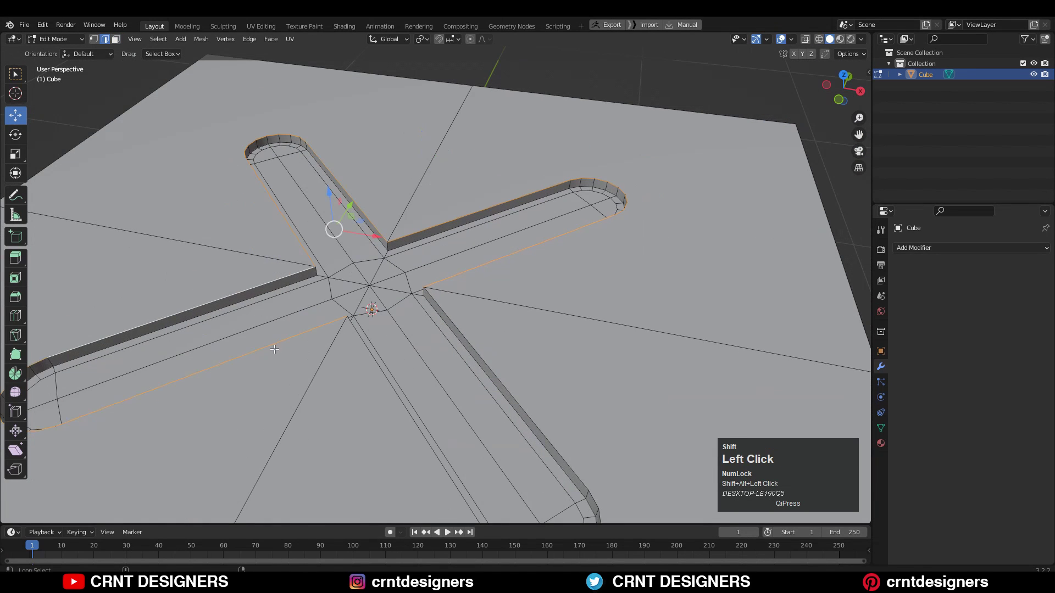
scroll(590, 261, up, 4)
middle_drag(514, 275, 617, 198)
key(ctrl+b)
click(629, 269)
scroll(629, 266, down, 4)
drag(141, 345, 159, 345)
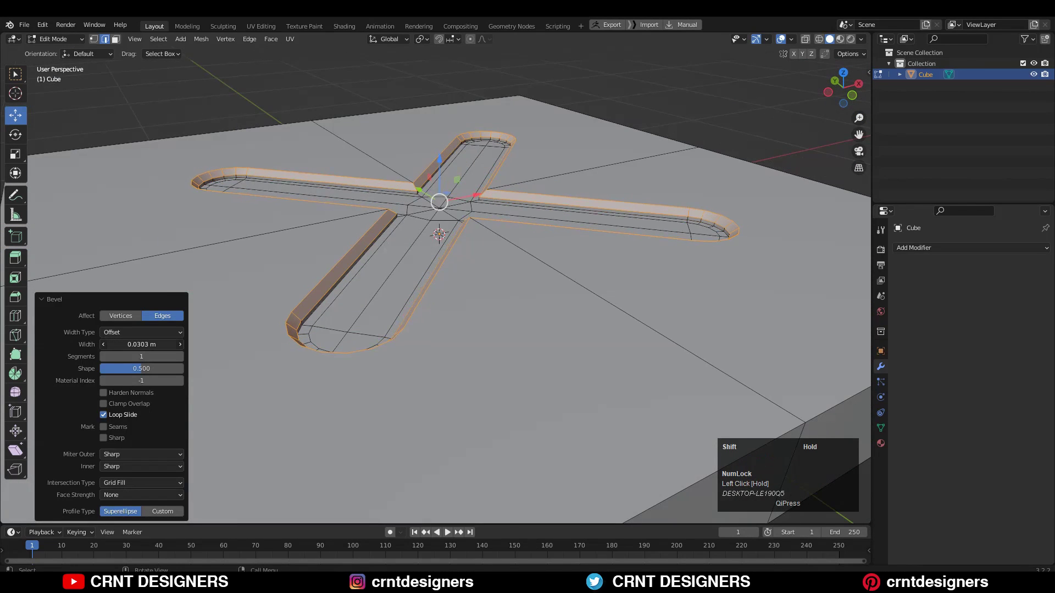
Select the outer edge loops of the chamfered recess rim and bevel them by about 0.006 m.
middle_drag(366, 251, 349, 236)
scroll(348, 237, up, 4)
alt+shift+click(345, 237)
alt+shift+click(322, 383)
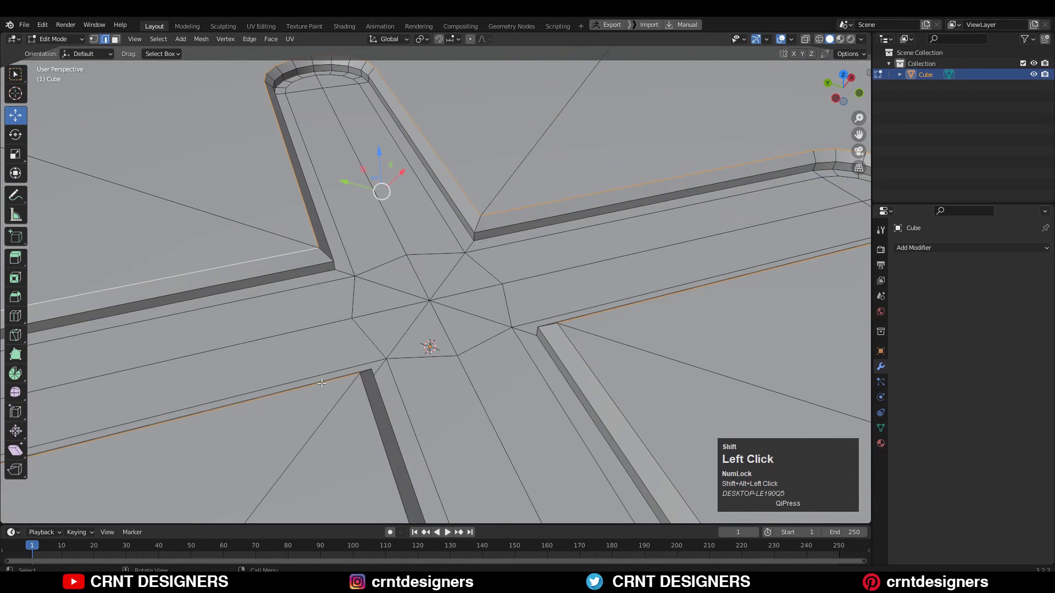
scroll(582, 348, down, 5)
middle_drag(583, 348, 576, 307)
scroll(573, 280, up, 5)
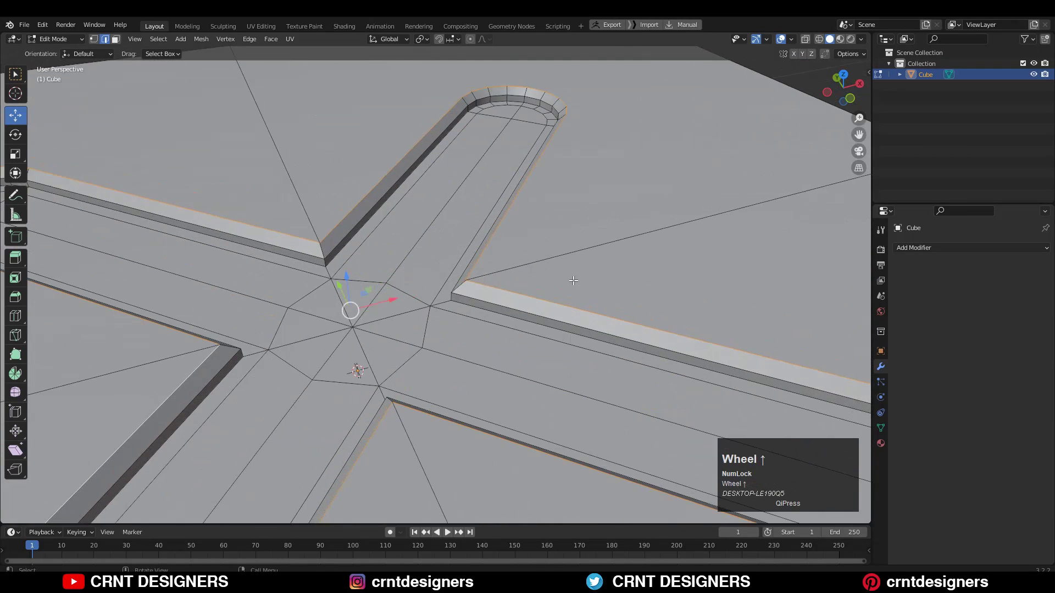
key(ctrl+b)
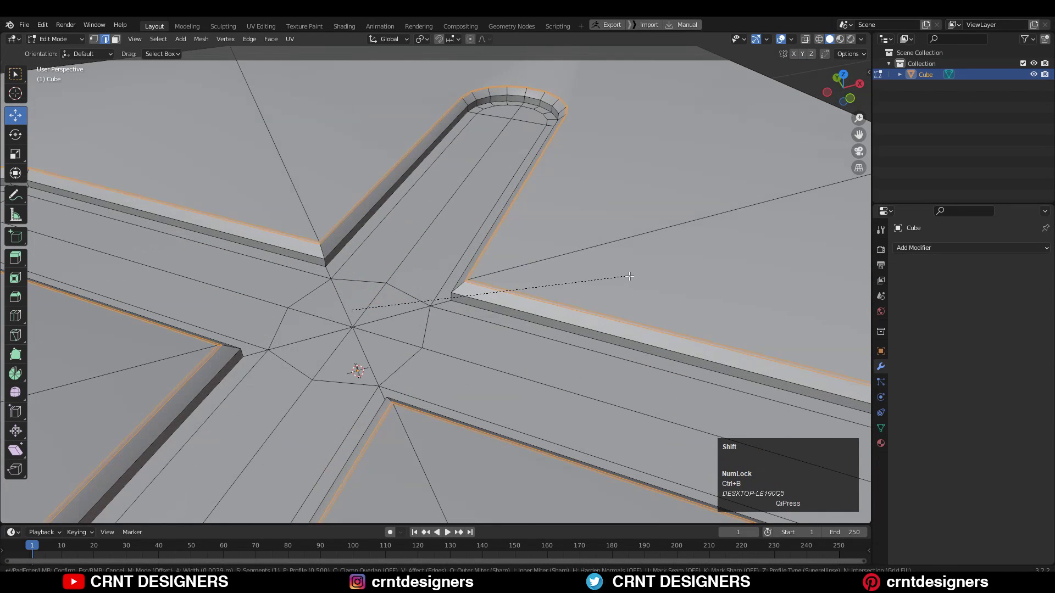
click(636, 275)
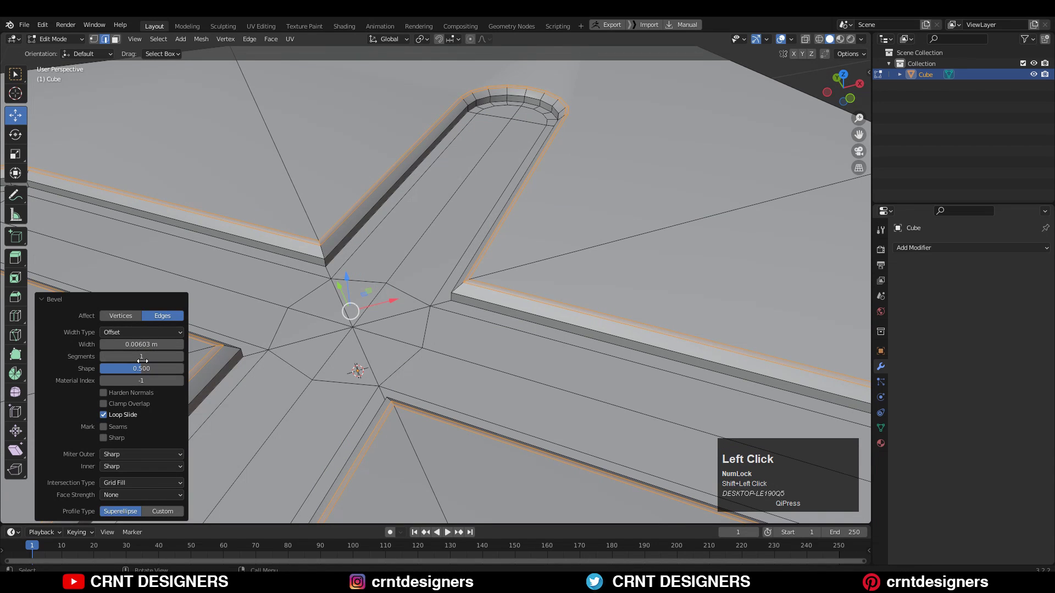
Set the rim bevel to 2 segments with shape 1.000 and about 0.007 m width, and return to Object Mode.
click(181, 357)
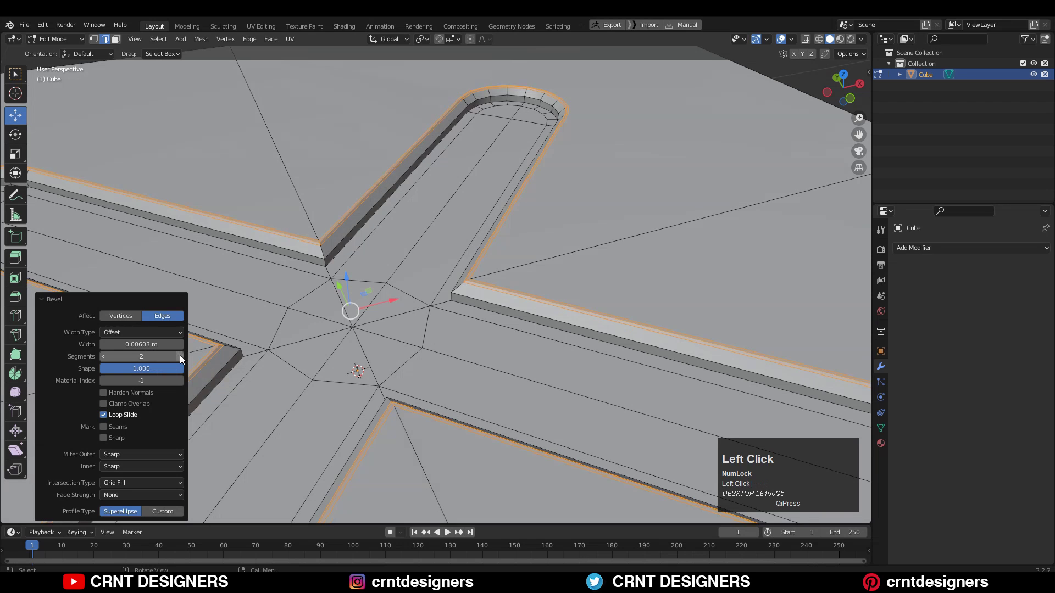
middle_drag(562, 259, 539, 234)
scroll(522, 269, up, 4)
shift+middle_drag(513, 290, 493, 360)
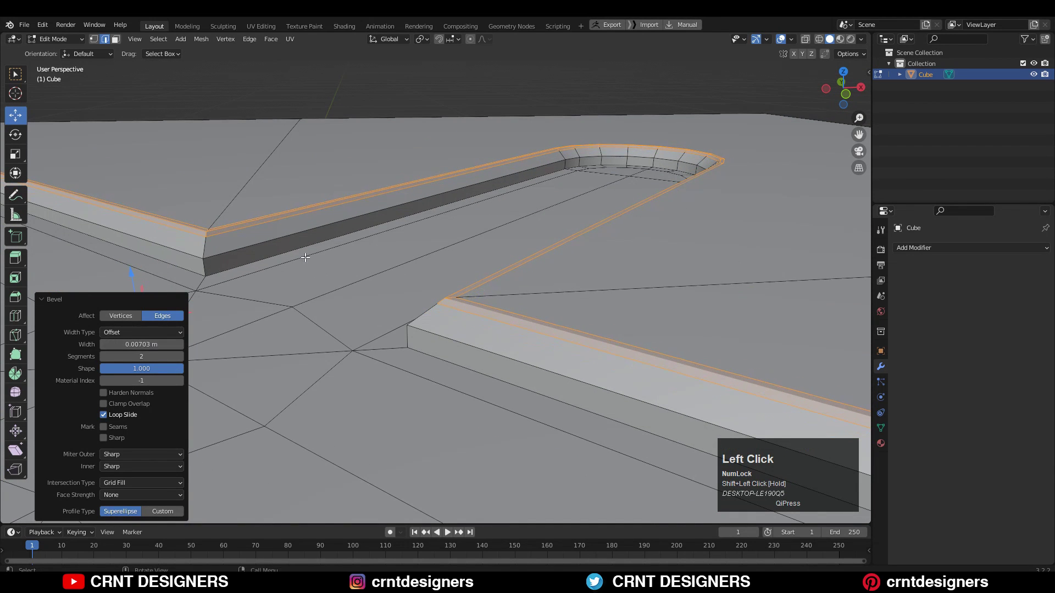
key(Tab)
scroll(512, 249, down, 5)
mouse_move(516, 247)
middle_down()
mouse_move(481, 336)
mouse_move(499, 256)
middle_up()
click(499, 256)
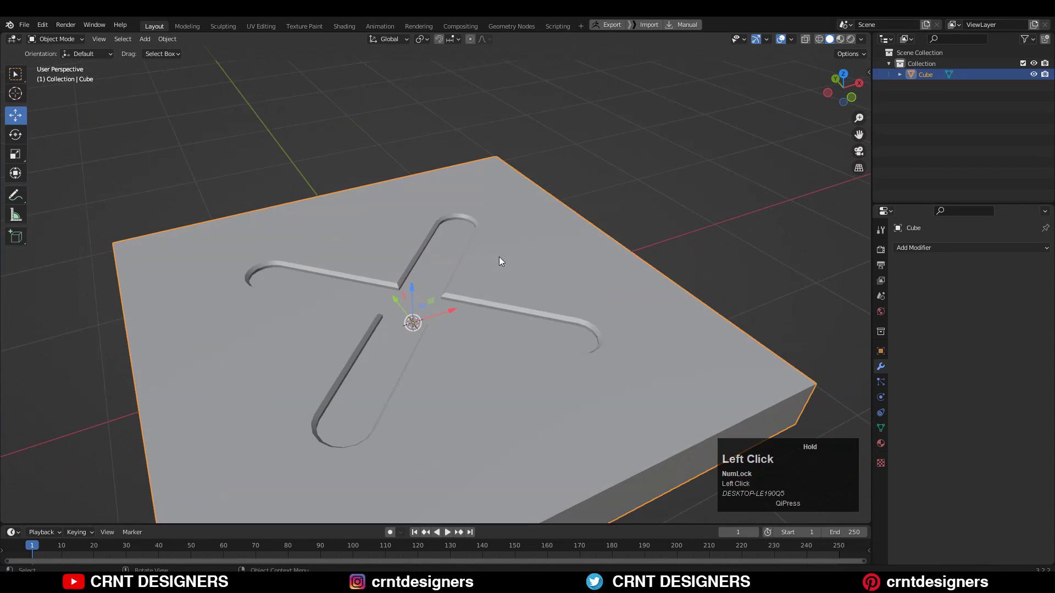
In the mesh's top view, connect the facing end vertices of the two +Y arms with a straight edge.
key(Tab)
click(843, 73)
key(1)
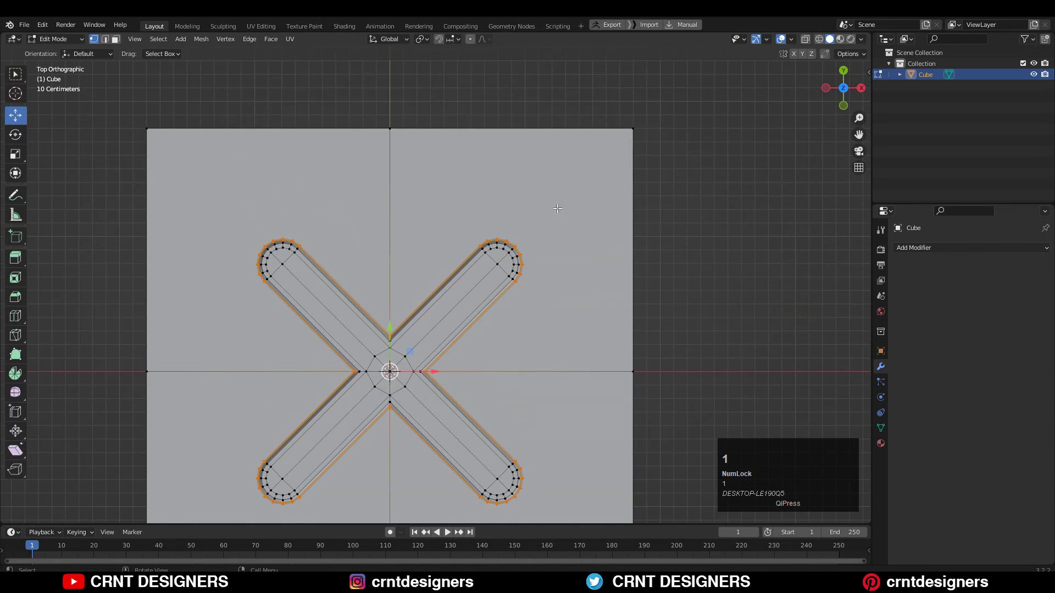
middle_click(519, 242)
scroll(584, 160, down, 3)
scroll(537, 217, up, 3)
shift+middle_drag(537, 216, 505, 244)
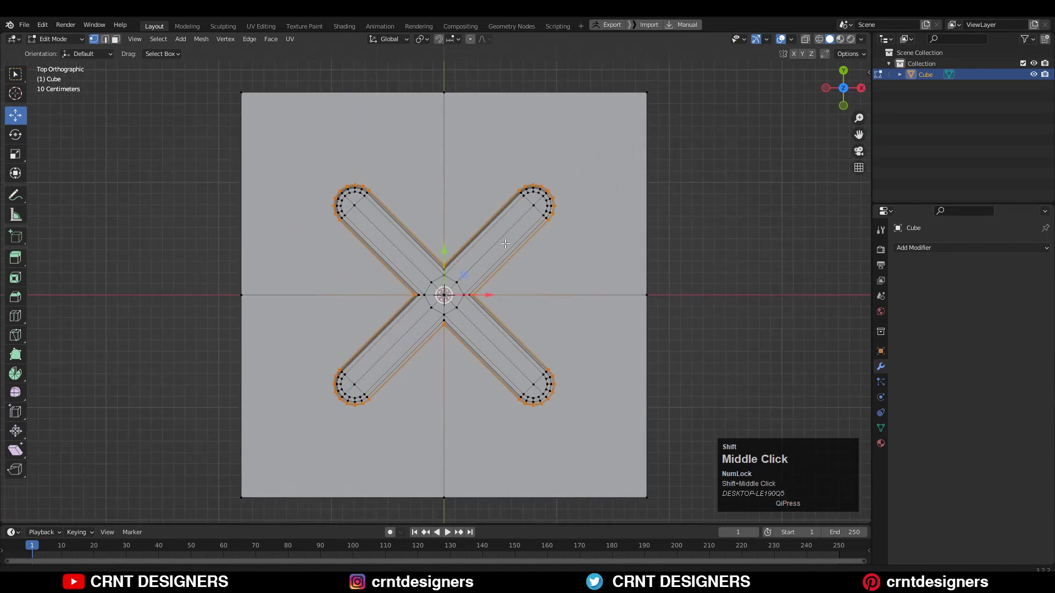
scroll(395, 214, up, 2)
click(352, 208)
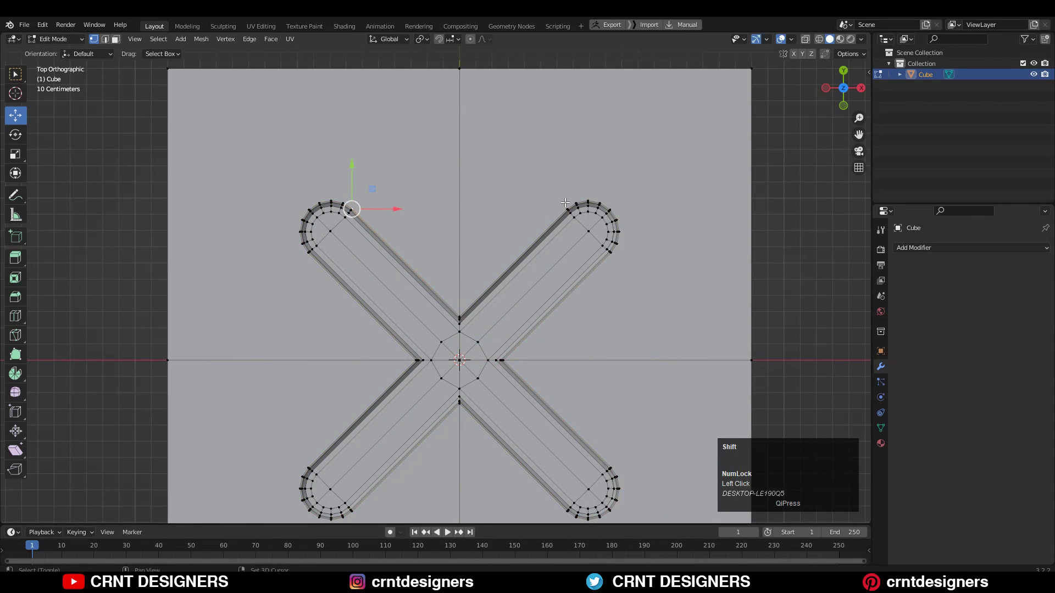
right_click(514, 202)
click(514, 202)
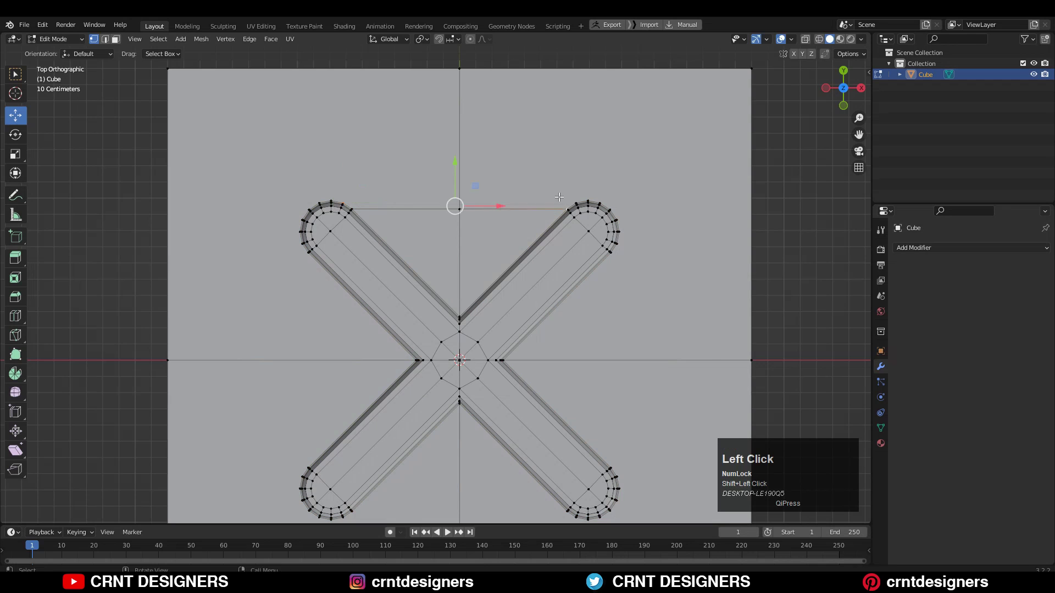
scroll(594, 234, up, 5)
scroll(580, 124, down, 5)
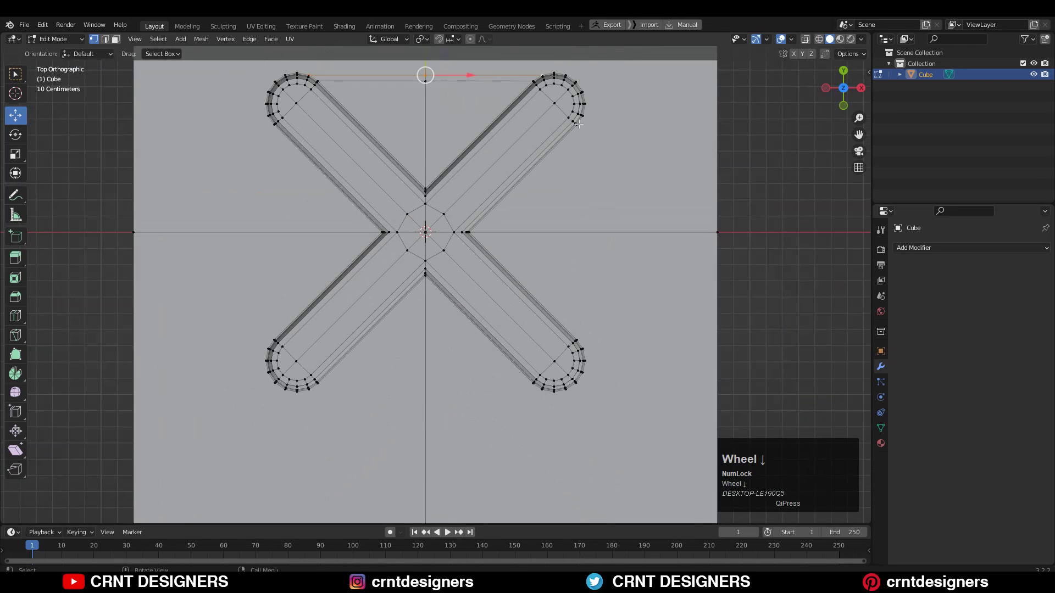
Connect the facing end vertices of the two +X arms and the second vertex pair between the +Y arms with straight edges.
shift+click(583, 350)
right_click(654, 132)
click(654, 132)
shift+middle_drag(634, 146, 640, 272)
scroll(619, 196, up, 2)
key(j)
scroll(351, 181, down, 2)
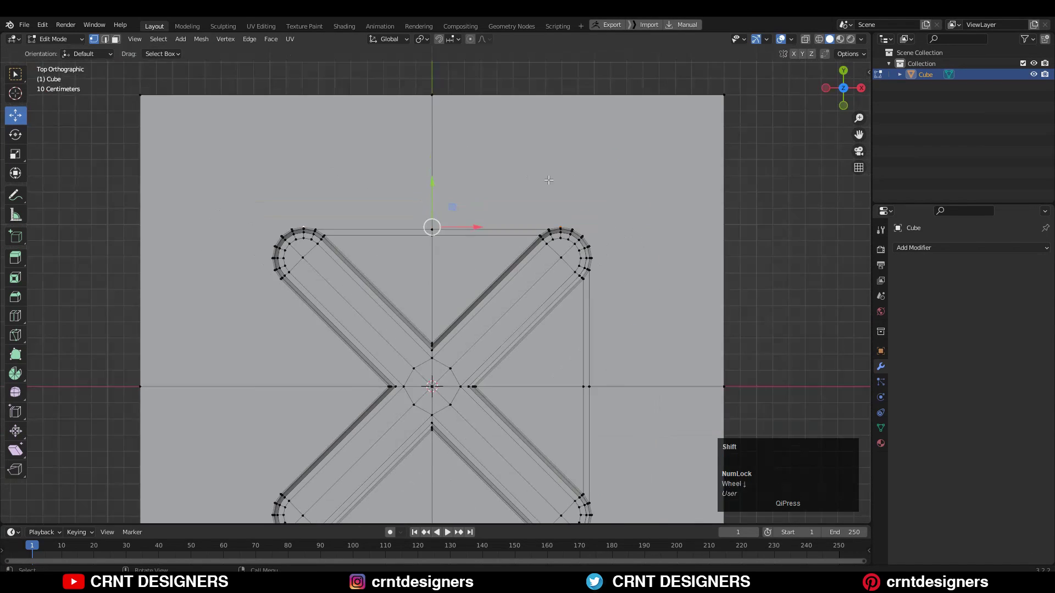
Select the whole mesh and symmetrize it from +Y to -Y to mirror the new connecting edges.
shift+middle_drag(352, 230, 360, 134)
key(a)
click(202, 39)
click(224, 208)
key(a)
click(201, 39)
click(225, 208)
click(535, 265)
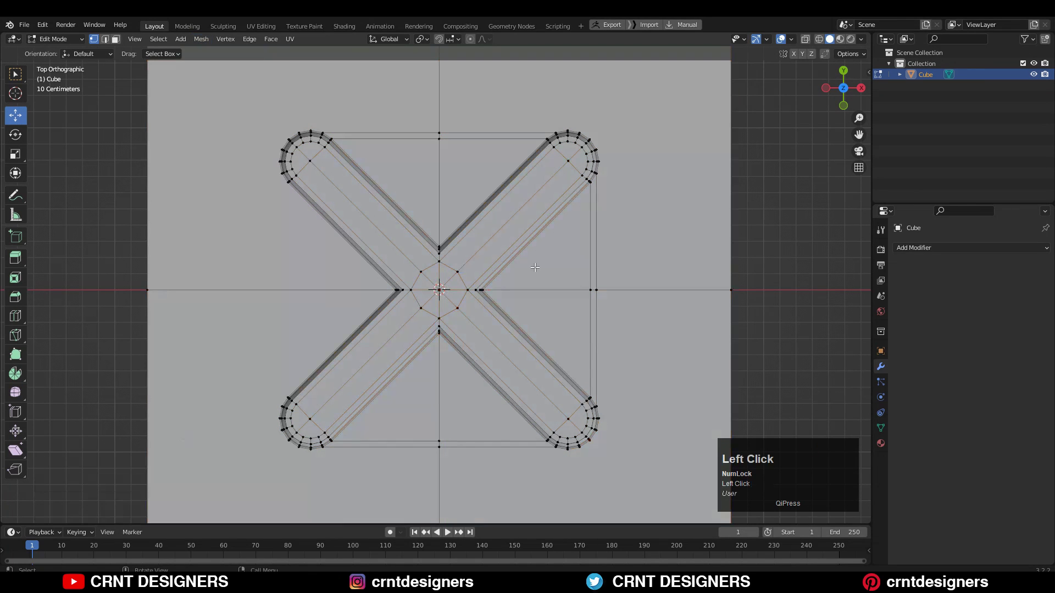
Symmetrize the whole mesh from +X to -X so connecting edges also join the two -X arms.
shift+middle_drag(600, 239, 605, 273)
key(a)
click(201, 39)
click(232, 208)
click(136, 499)
click(129, 473)
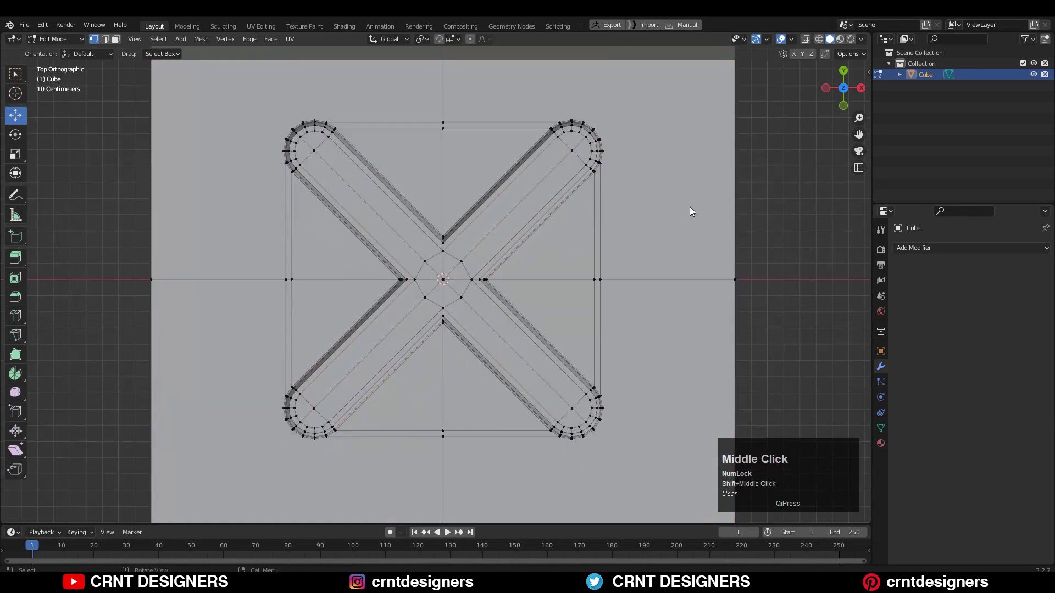
Add a level 2 Subdivision modifier to the slab in Object Mode.
key(Tab)
key(ctrl+2)
middle_drag(639, 234, 692, 217)
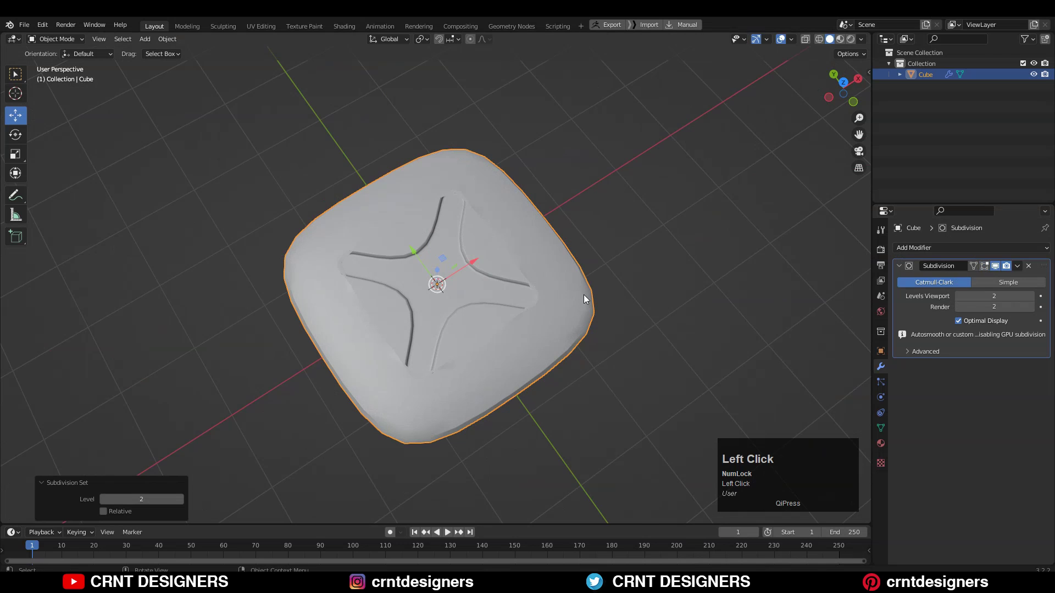
In the mesh's top view, add a loop cut across each of the two +Y arms, slid close to the recess centre.
key(Tab)
middle_drag(713, 167, 663, 203)
scroll(664, 203, up, 3)
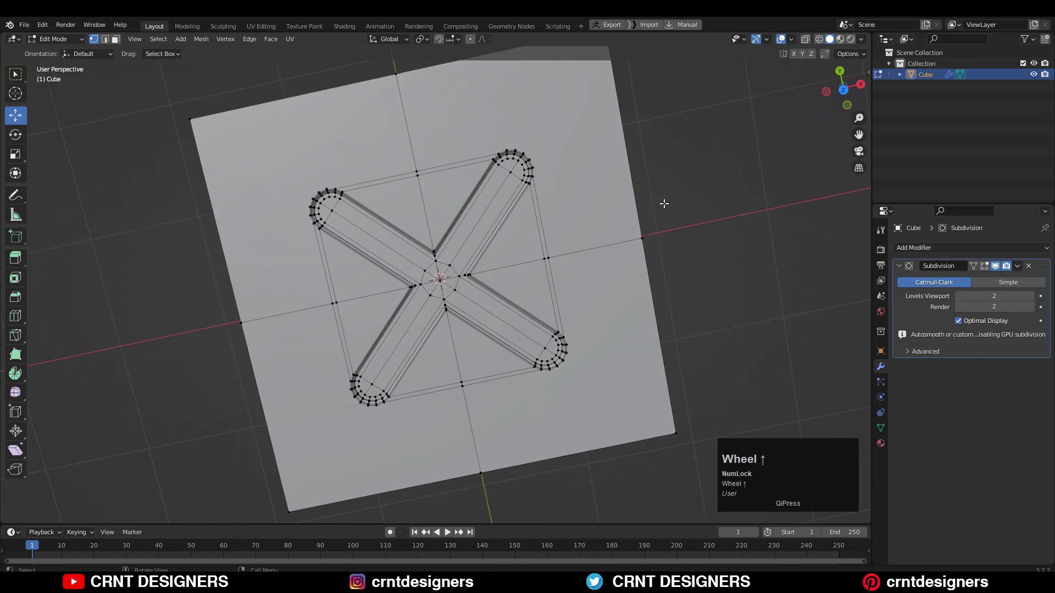
scroll(664, 203, up, 1)
click(843, 87)
click(843, 87)
key(ctrl+r)
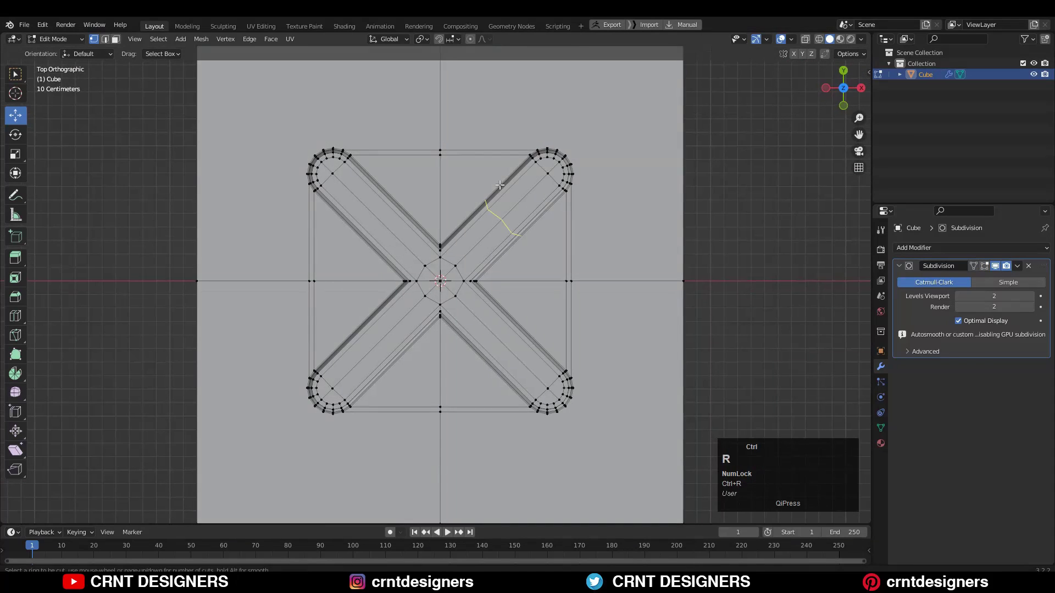
ctrl+click(503, 219)
ctrl+click(460, 260)
scroll(439, 252, up, 3)
key(ctrl+r)
ctrl+click(379, 212)
ctrl+click(477, 255)
Add a loop cut across each of the two -Y arms, slid toward the recess centre by a factor of 0.9.
key(ctrl+r)
ctrl+click(360, 316)
ctrl+click(433, 243)
key(ctrl+r)
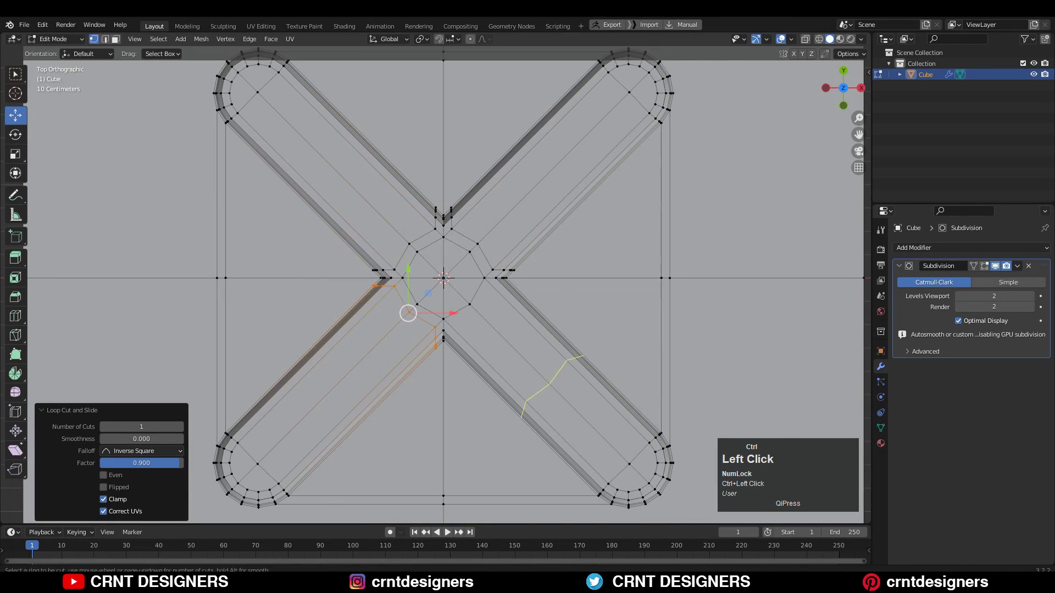
ctrl+click(525, 333)
ctrl+click(452, 259)
Knife straight cuts from the +X and +Y inner corners of the recess to the slab's outer edges, and return to Object Mode.
shift+middle_drag(452, 259, 399, 328)
click(15, 335)
key(1)
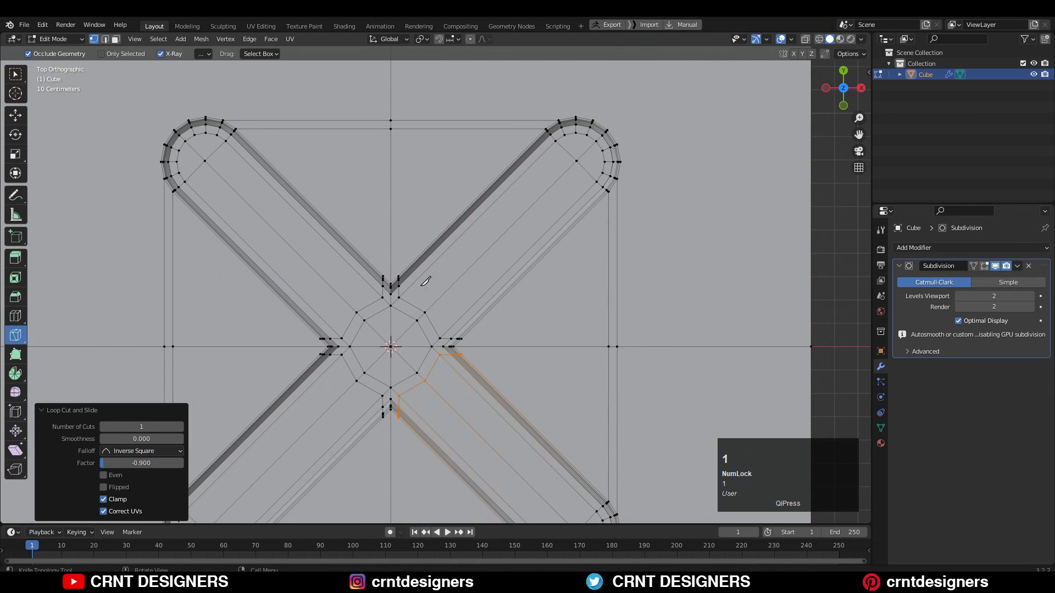
click(463, 339)
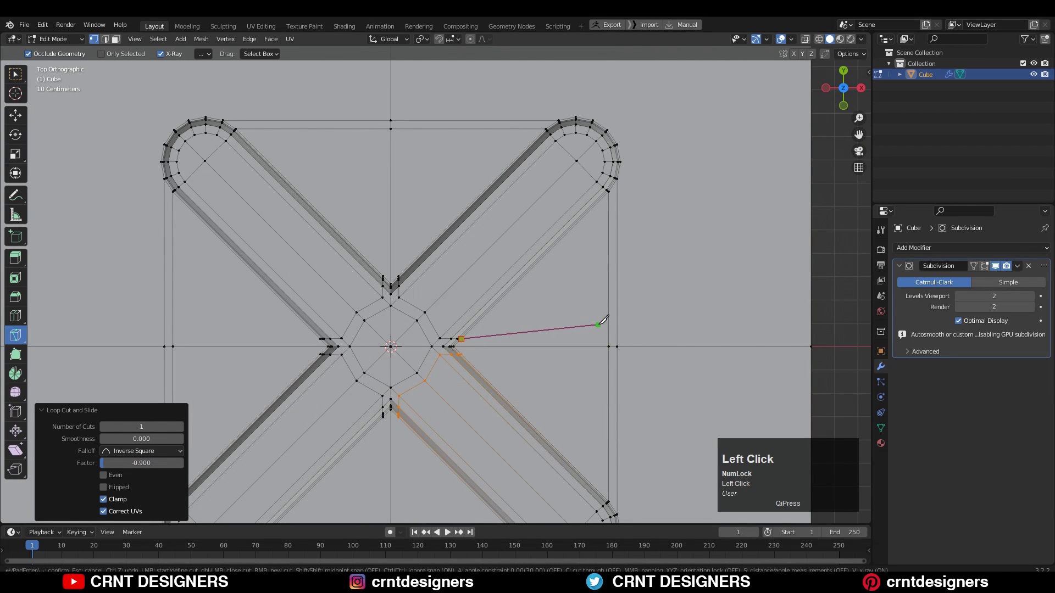
key(space)
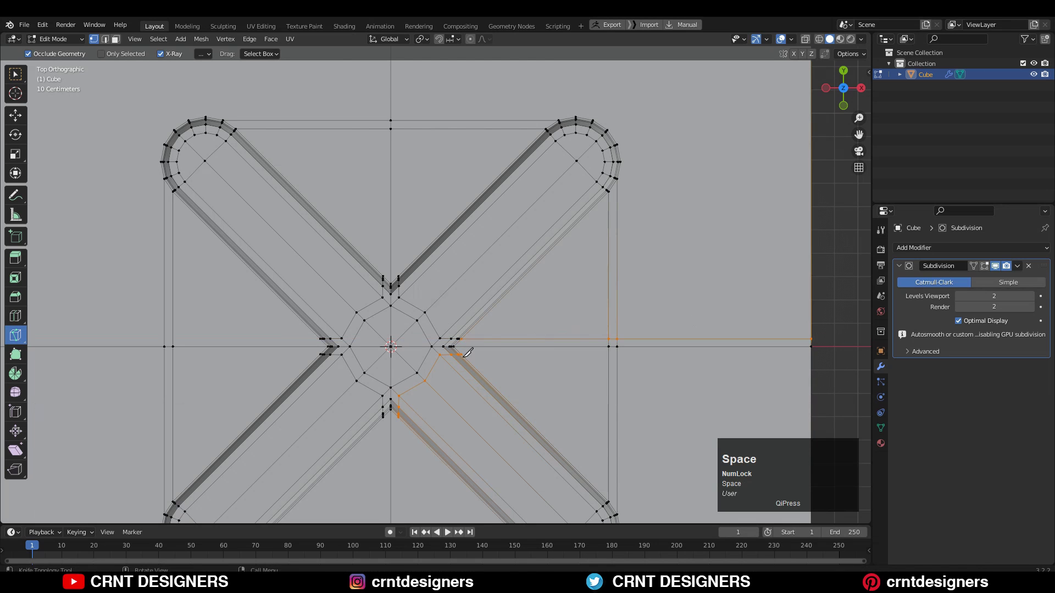
click(399, 275)
scroll(410, 258, down, 3)
click(414, 78)
key(space)
key(Tab)
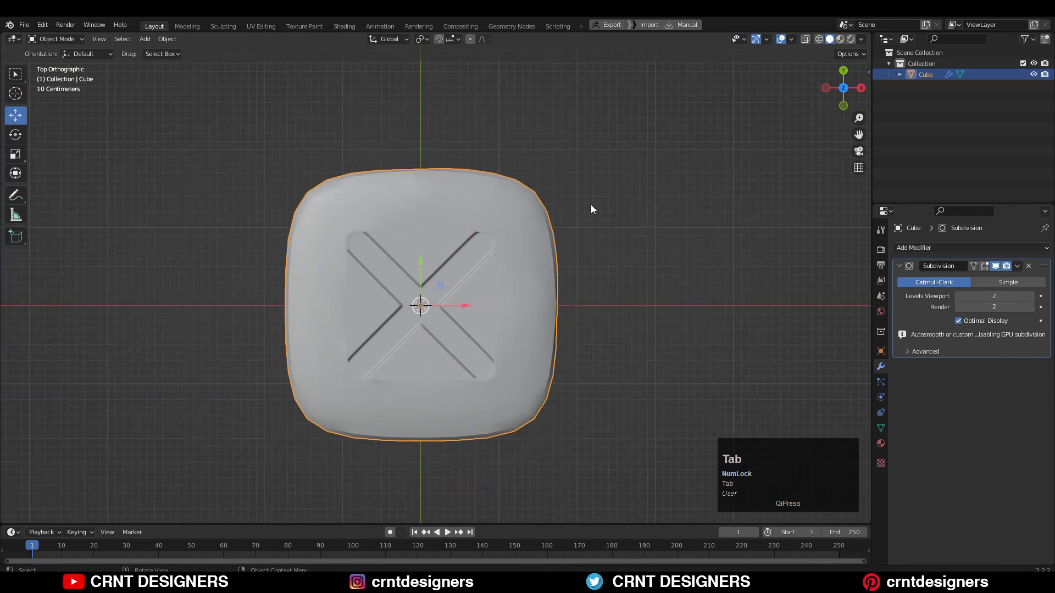
Knife straight cuts along X from vertices on the +X+Y arm's rounded end to the slab's +X outer edge.
key(Tab)
scroll(588, 204, up, 4)
shift+middle_drag(535, 235, 456, 361)
click(476, 304)
click(485, 337)
key(x)
click(632, 338)
key(space)
scroll(555, 352, up, 4)
shift+middle_drag(560, 379, 495, 321)
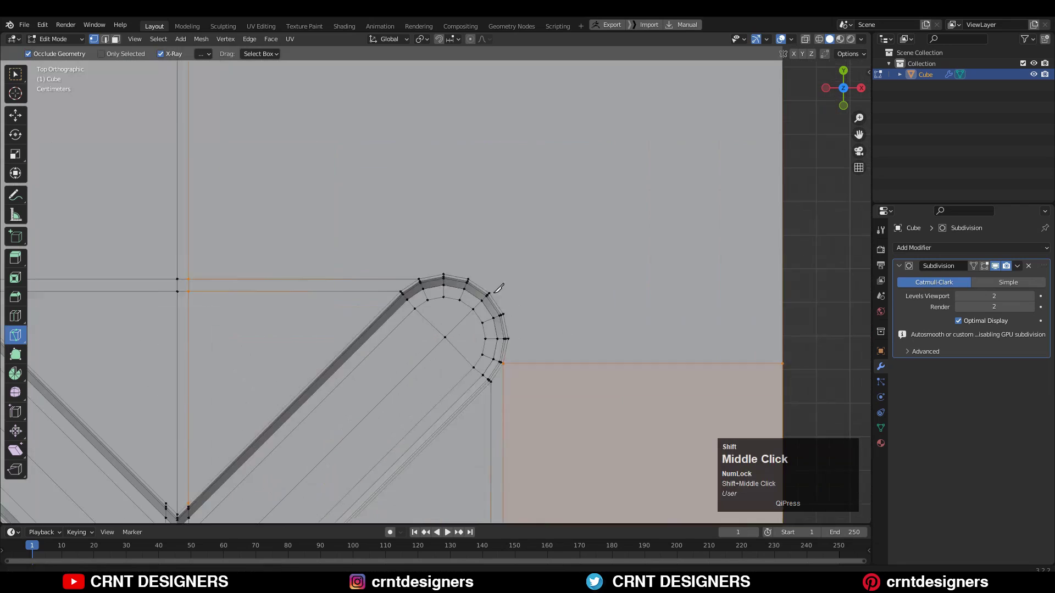
click(472, 313)
key(x)
click(771, 315)
key(space)
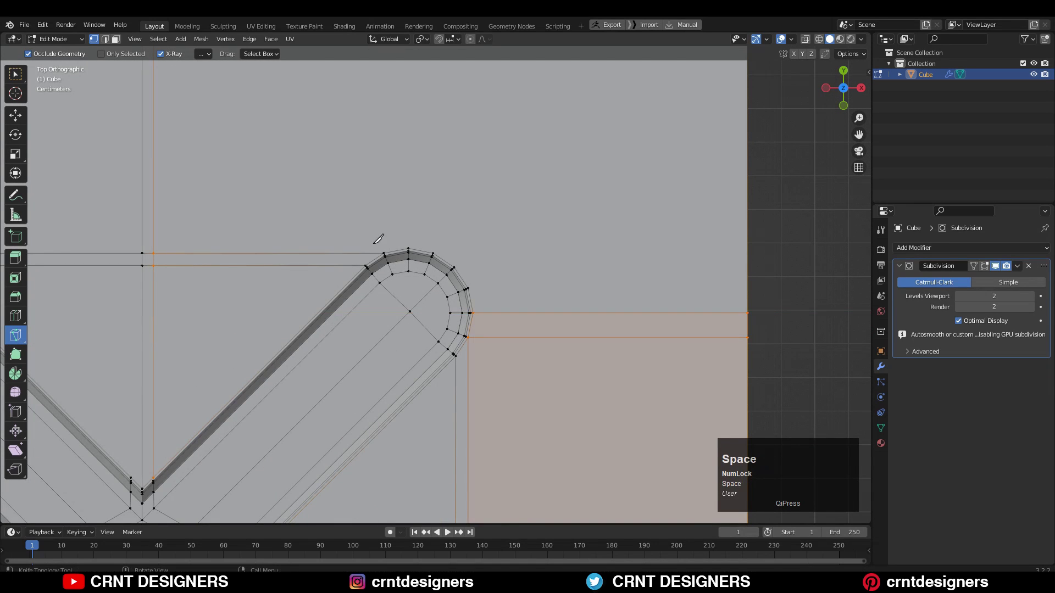
Knife straight cuts along Y from the same arm end to the +Y outer edge, and cut from its outermost diagonal vertex to both edges.
scroll(391, 245, down, 2)
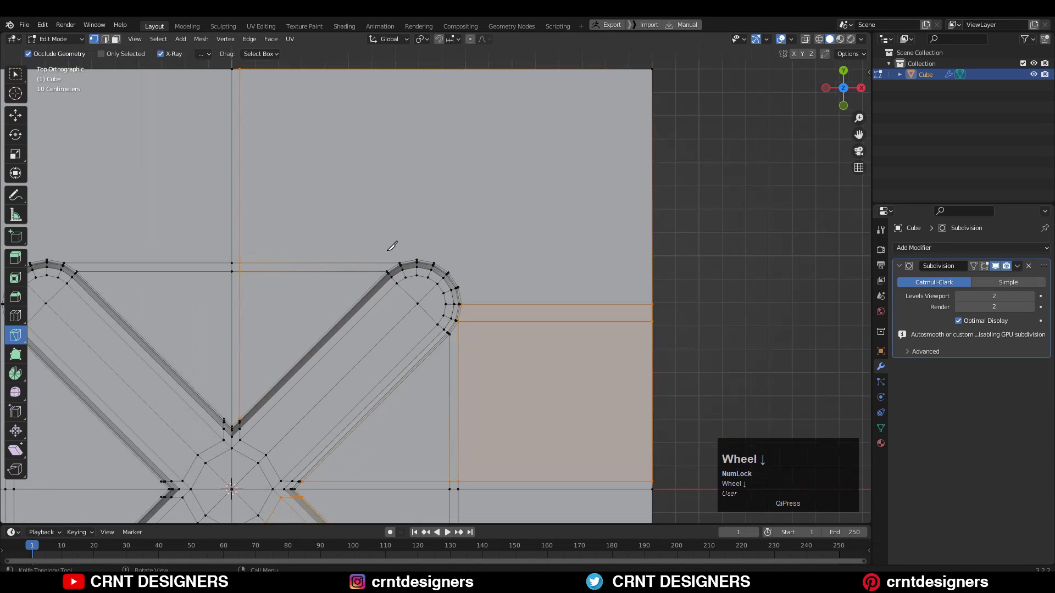
key(space)
click(419, 260)
click(432, 57)
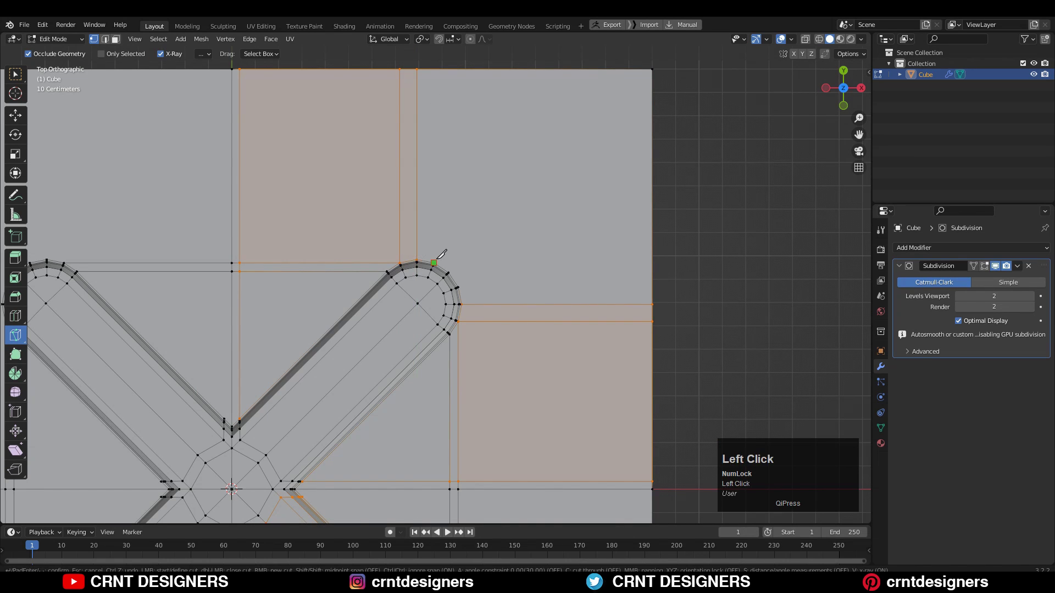
click(450, 64)
key(space)
click(449, 272)
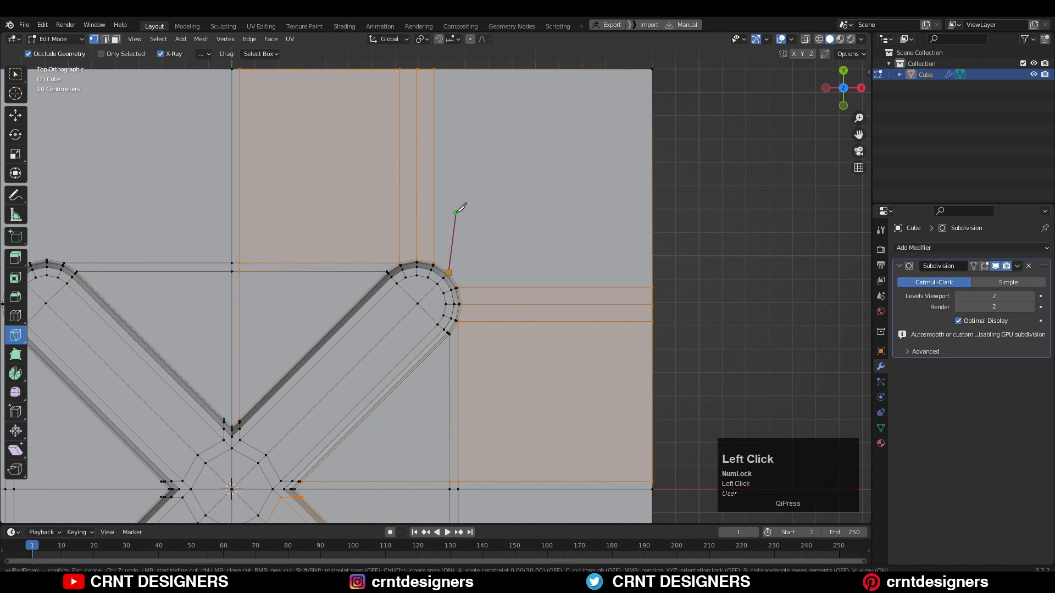
key(space)
click(716, 258)
key(space)
scroll(566, 256, down, 5)
shift+middle_drag(563, 258, 631, 169)
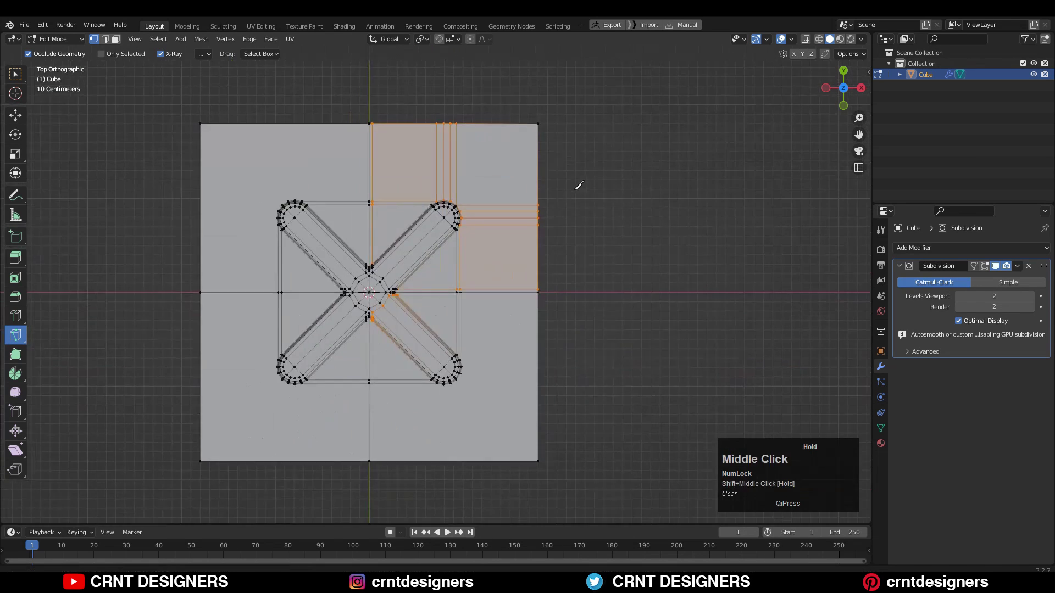
Symmetrize the whole mesh from +X to -X and from +Y to -Y, and return to Object Mode.
key(a)
click(201, 39)
click(245, 207)
key(a)
click(201, 39)
click(231, 207)
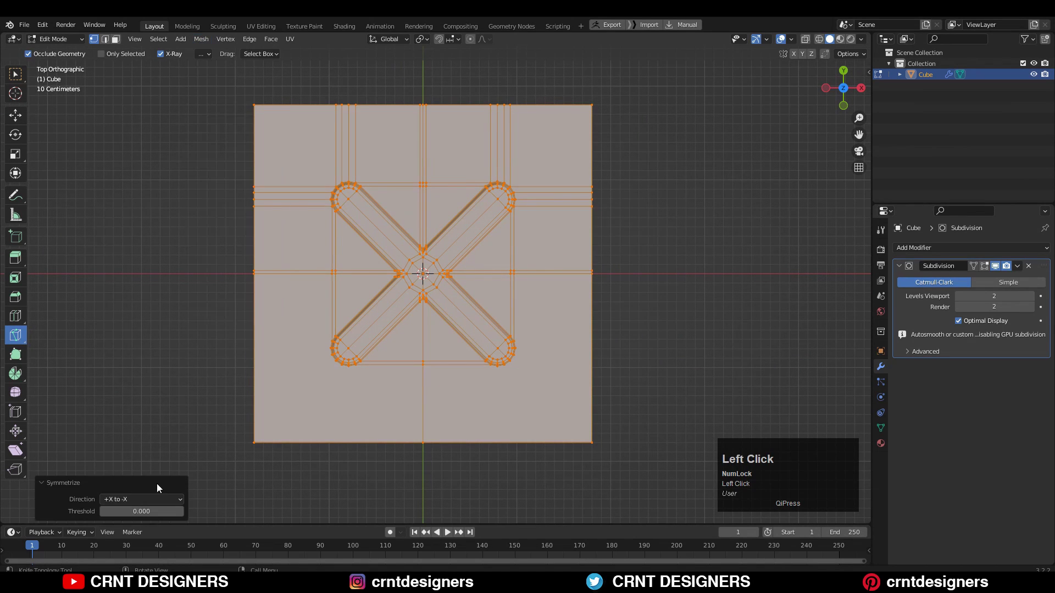
click(147, 499)
click(146, 462)
click(141, 499)
click(141, 453)
key(Tab)
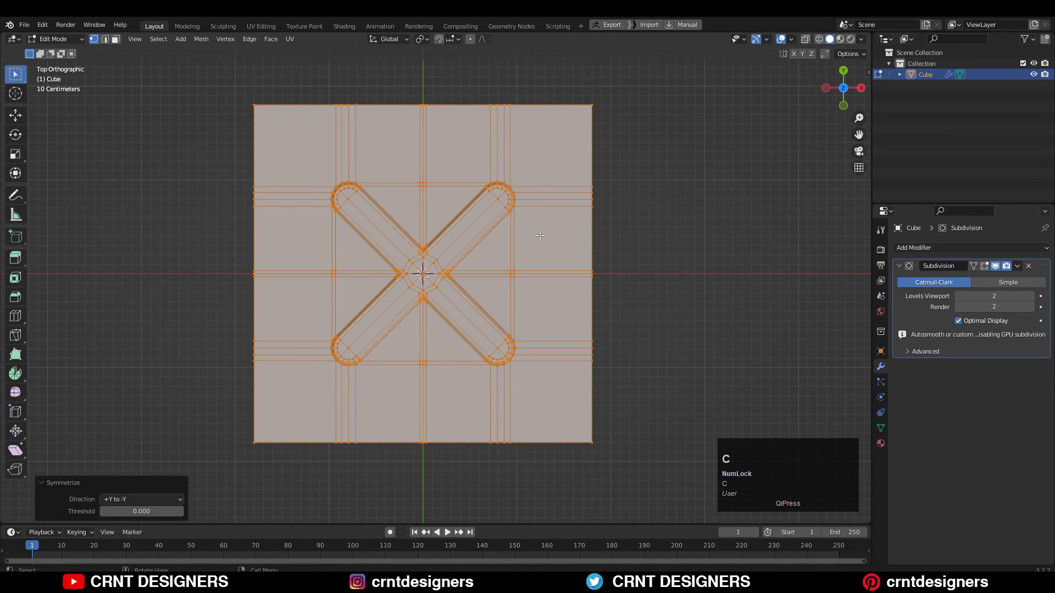
middle_drag(144, 451, 470, 228)
scroll(470, 227, up, 1)
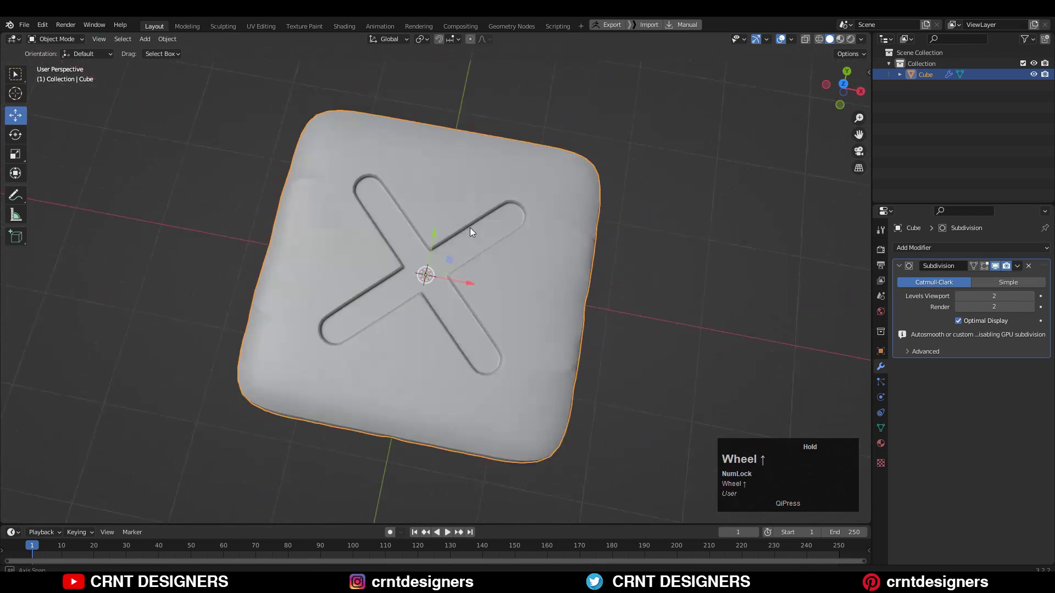
Symmetrize the whole mesh from +Z to -Z.
key(Tab)
middle_drag(483, 263, 592, 334)
shift+middle_drag(592, 334, 681, 288)
scroll(617, 264, up, 2)
key(a)
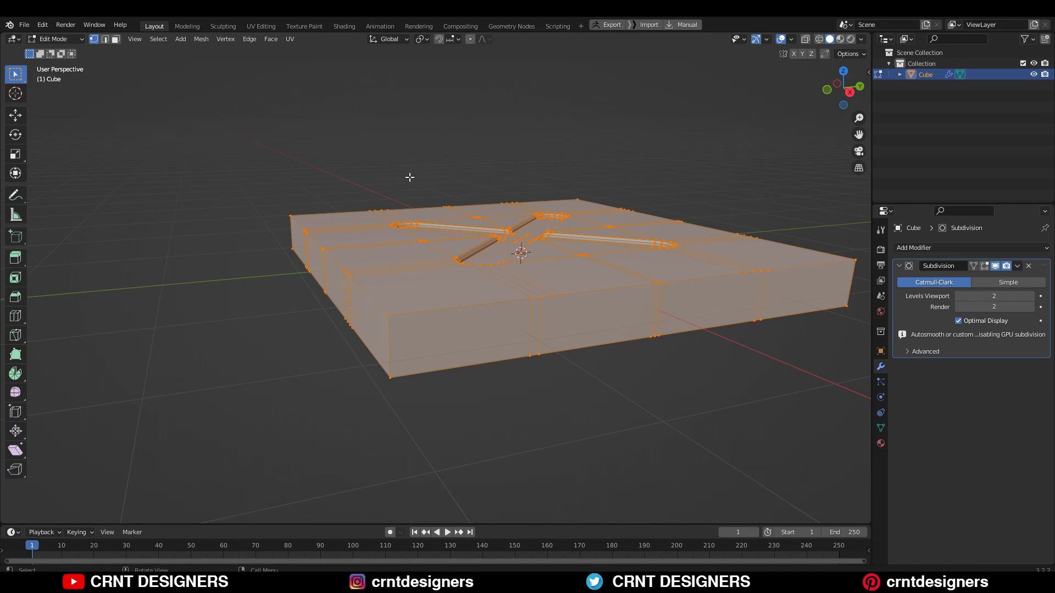
click(201, 39)
click(226, 210)
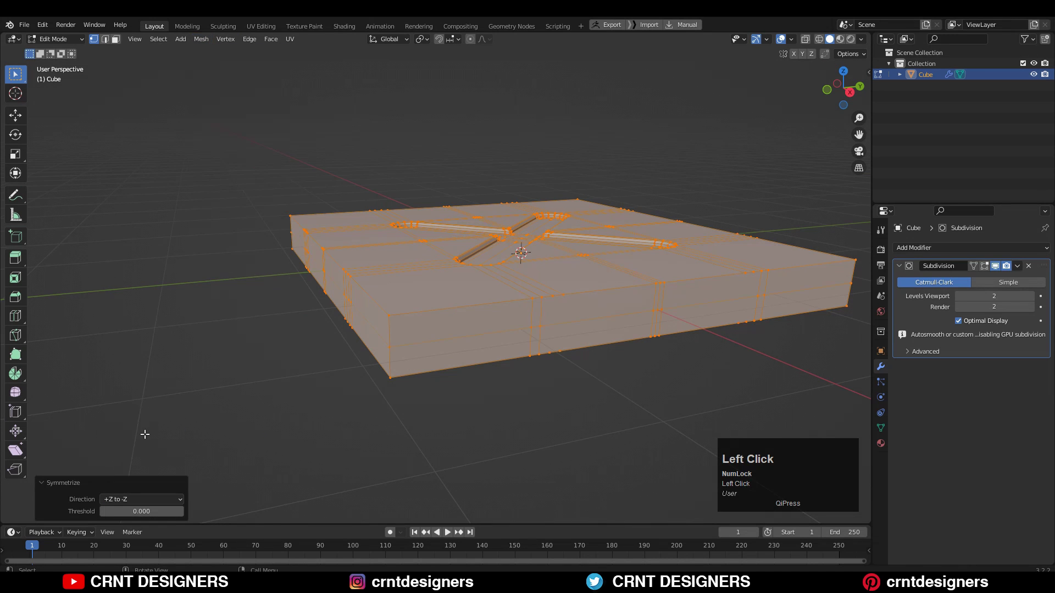
Connect the unjoined cut vertices with vertical edges down the slab's +X and -X sides, and return to Object Mode.
mouse_move(621, 379)
middle_down()
mouse_move(641, 271)
mouse_move(610, 365)
middle_up()
scroll(583, 373, up, 2)
click(592, 345)
shift+click(588, 437)
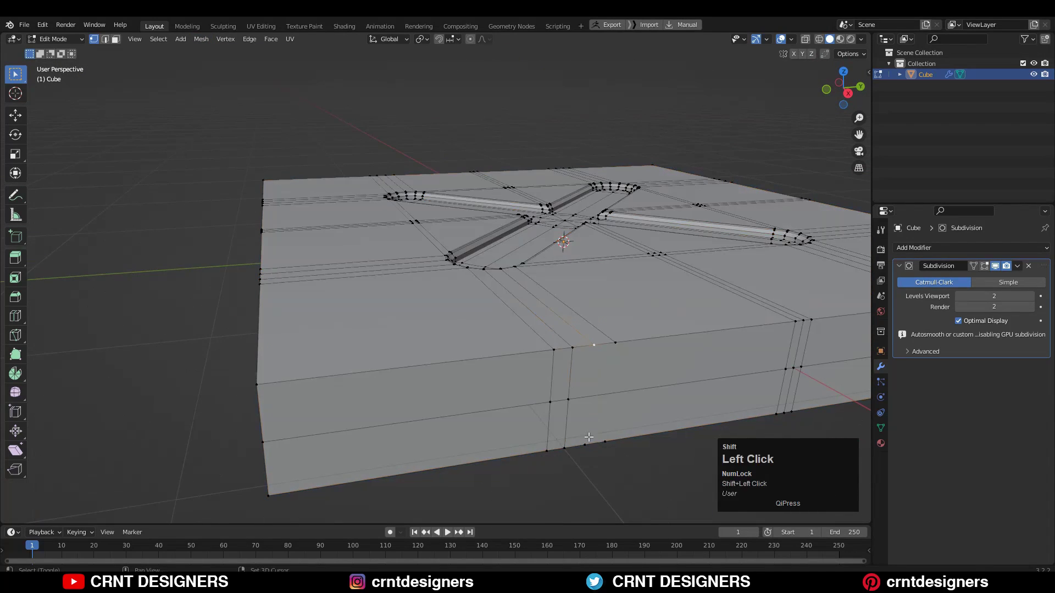
middle_drag(625, 418, 441, 349)
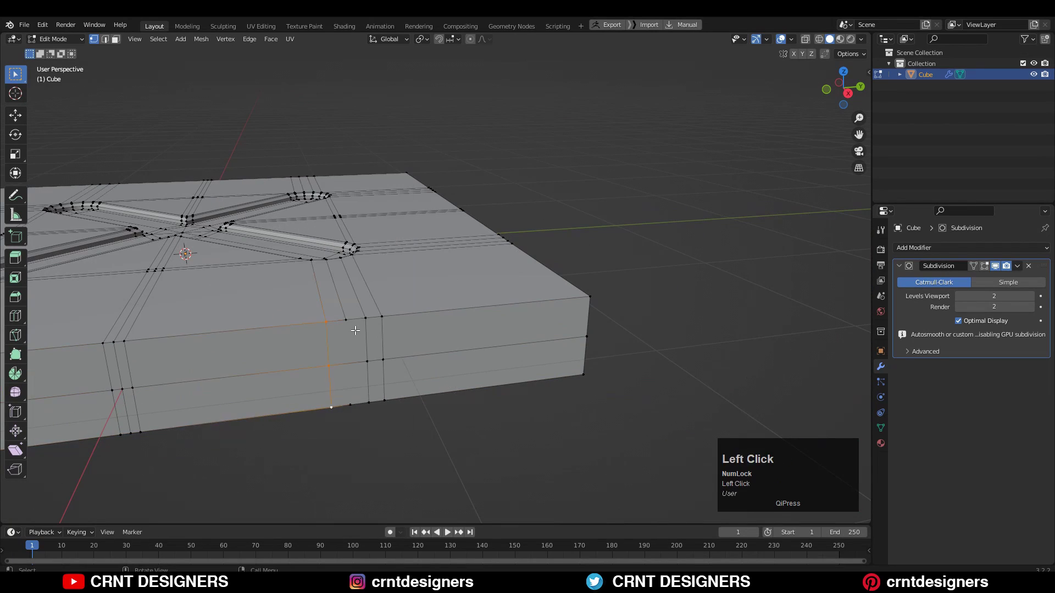
middle_drag(712, 242, 352, 374)
scroll(554, 245, up, 2)
click(554, 245)
scroll(352, 373, up, 1)
click(569, 258)
shift+click(559, 340)
key(j)
scroll(634, 289, down, 5)
middle_drag(634, 288, 494, 307)
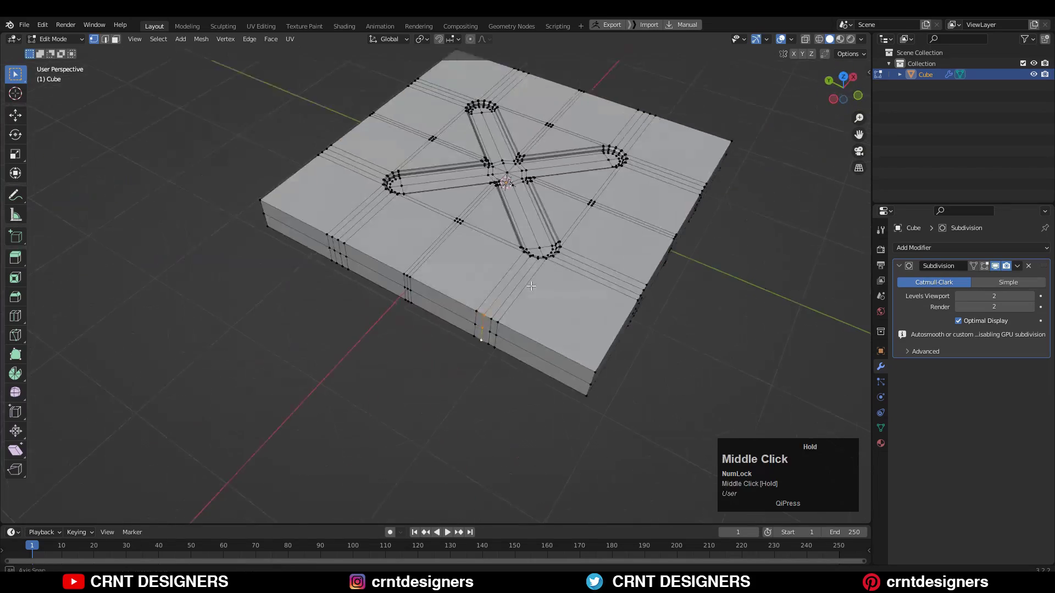
key(Tab)
Add a loop cut around the recess floor, close to the base of its walls.
key(KP_7)
shift+middle_drag(813, 154, 736, 160)
scroll(636, 177, up, 4)
middle_drag(636, 177, 583, 110)
key(Tab)
shift+middle_drag(583, 181, 603, 253)
scroll(602, 275, up, 3)
key(ctrl+r)
ctrl+click(608, 299)
click(567, 338)
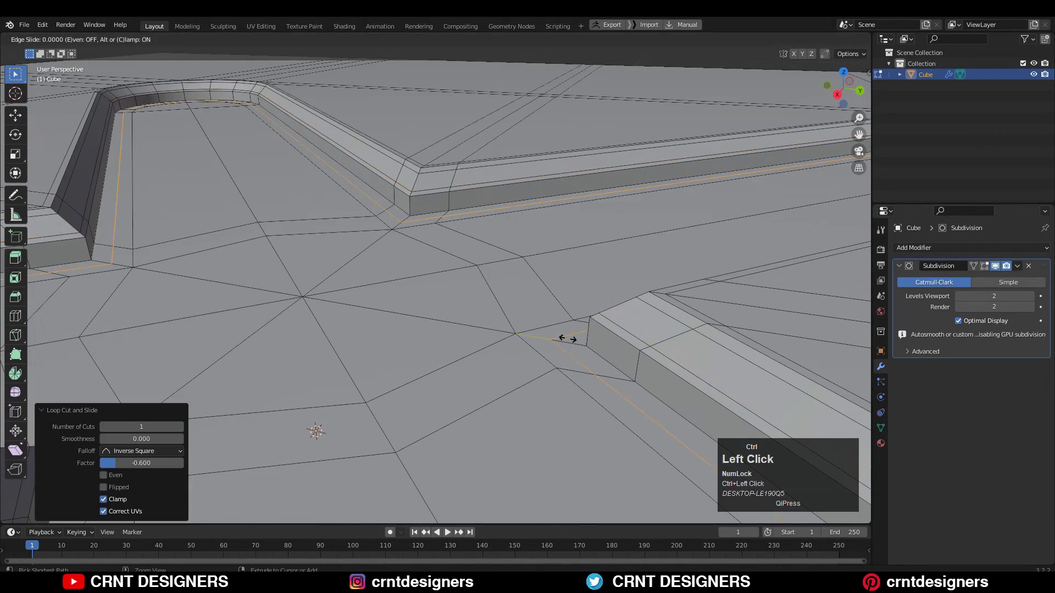
Turn off Auto Smooth in the slab's mesh normals while in Object Mode.
key(Tab)
mouse_move(584, 341)
middle_down()
mouse_move(615, 325)
mouse_move(715, 330)
middle_up()
click(881, 428)
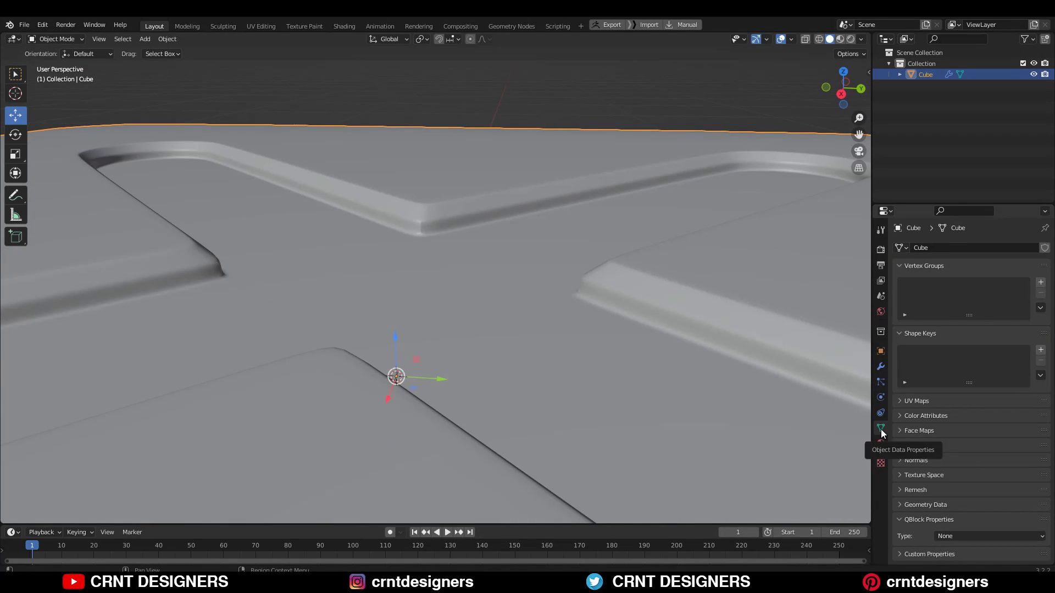
click(903, 460)
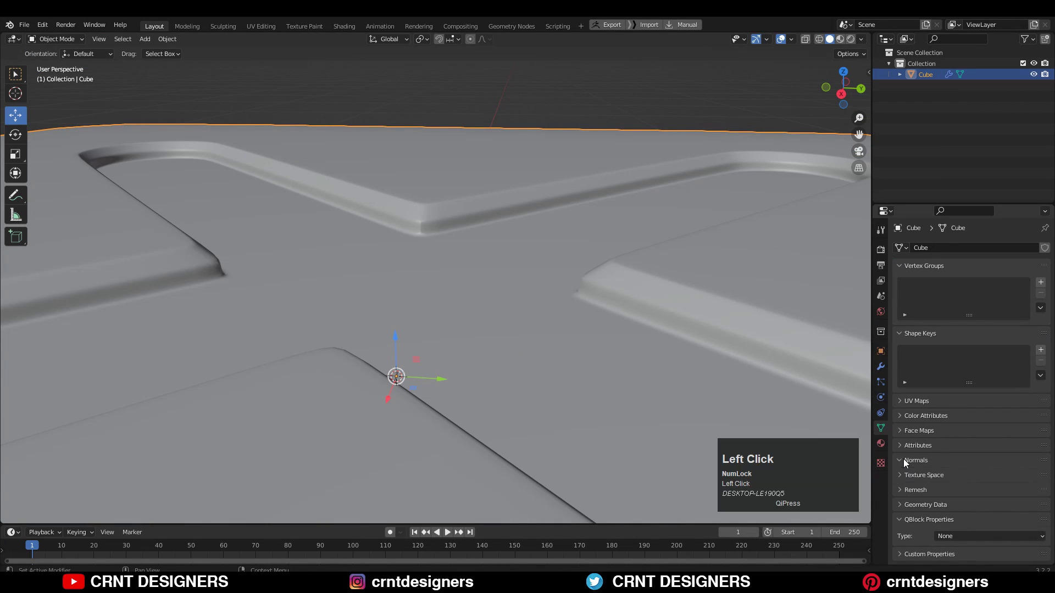
click(958, 477)
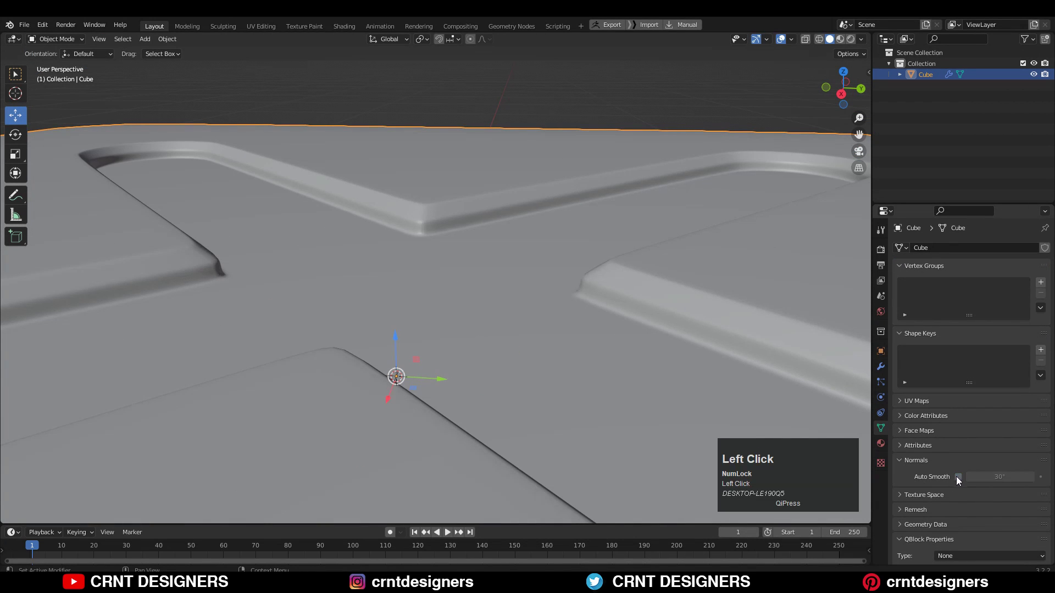
scroll(551, 323, down, 4)
middle_drag(584, 338, 610, 324)
scroll(616, 327, up, 4)
Add a centred loop cut around the recess walls and inspect the subdivided result in Object Mode.
key(Tab)
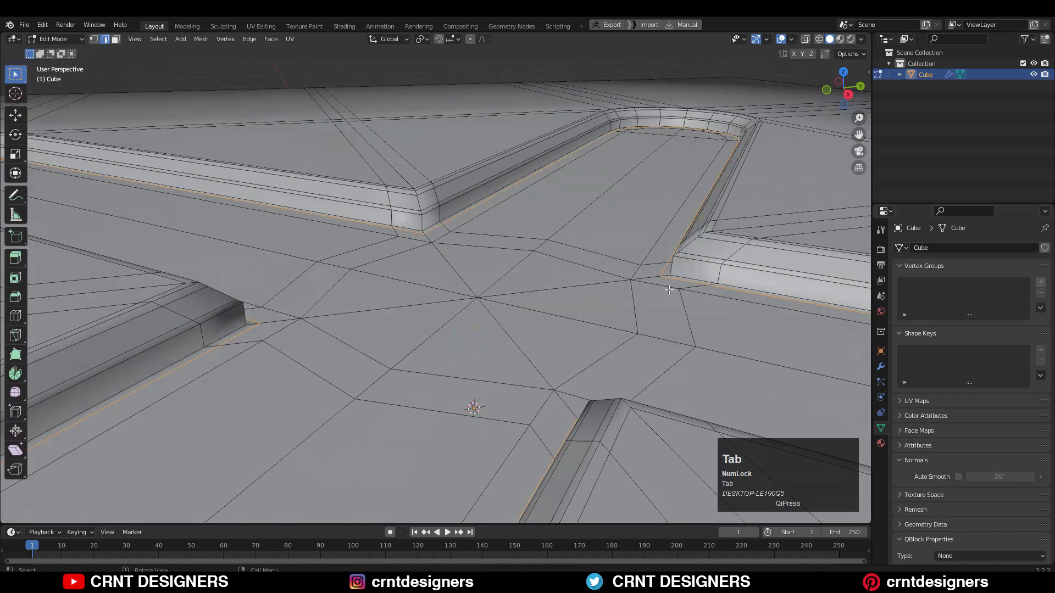
key(ctrl+r)
click(681, 274)
click(480, 319)
right_click(479, 319)
key(Tab)
scroll(589, 289, down, 4)
middle_drag(588, 289, 631, 226)
scroll(573, 220, up, 4)
Add centred loop cuts across the recess arms to divide their long faces, and return to Object Mode.
key(Tab)
scroll(659, 228, up, 3)
key(ctrl+r)
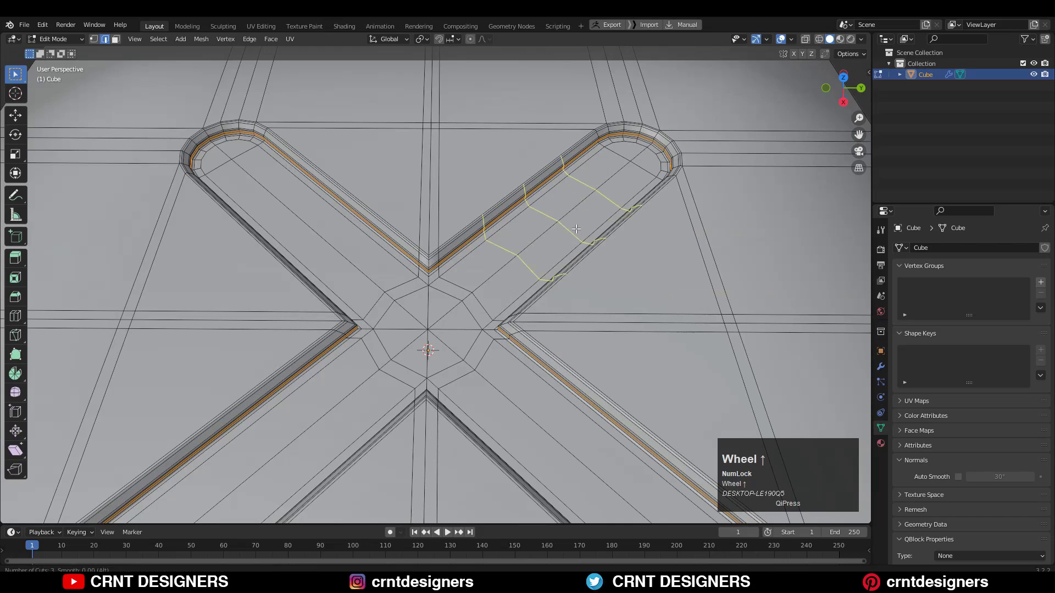
click(577, 228)
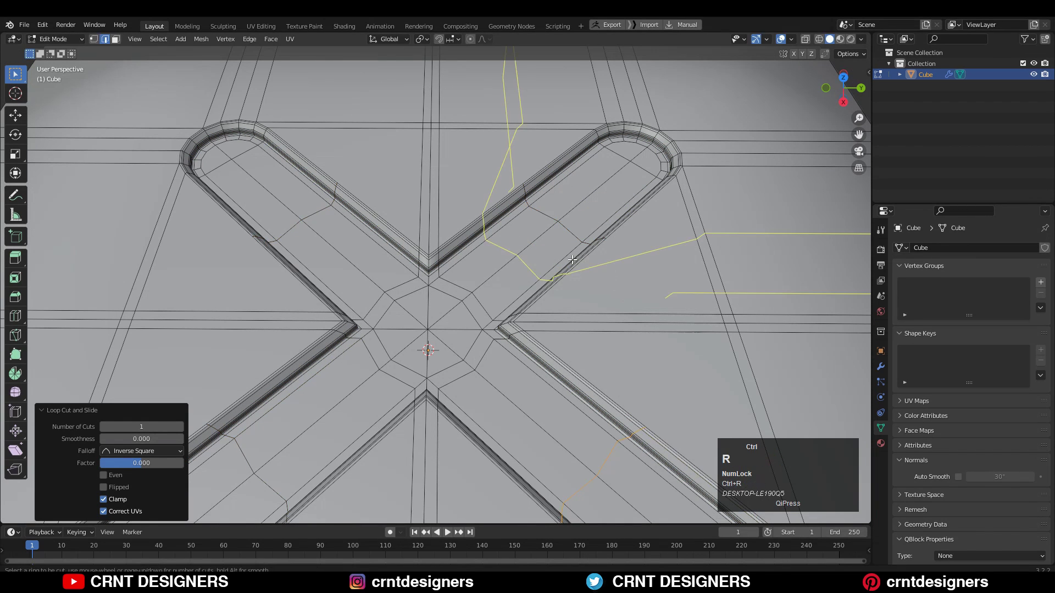
scroll(569, 251, down, 5)
key(ctrl+r)
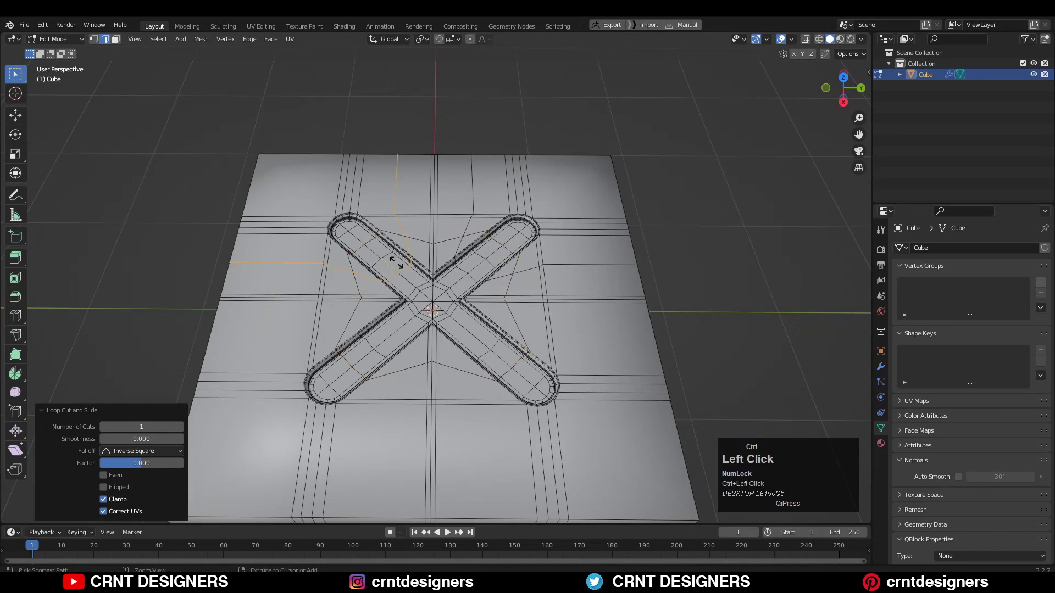
key(ctrl+r)
click(388, 341)
key(Tab)
mouse_move(515, 280)
middle_down()
mouse_move(483, 344)
mouse_move(535, 278)
middle_up()
scroll(535, 278, up, 6)
key(Tab)
key(2)
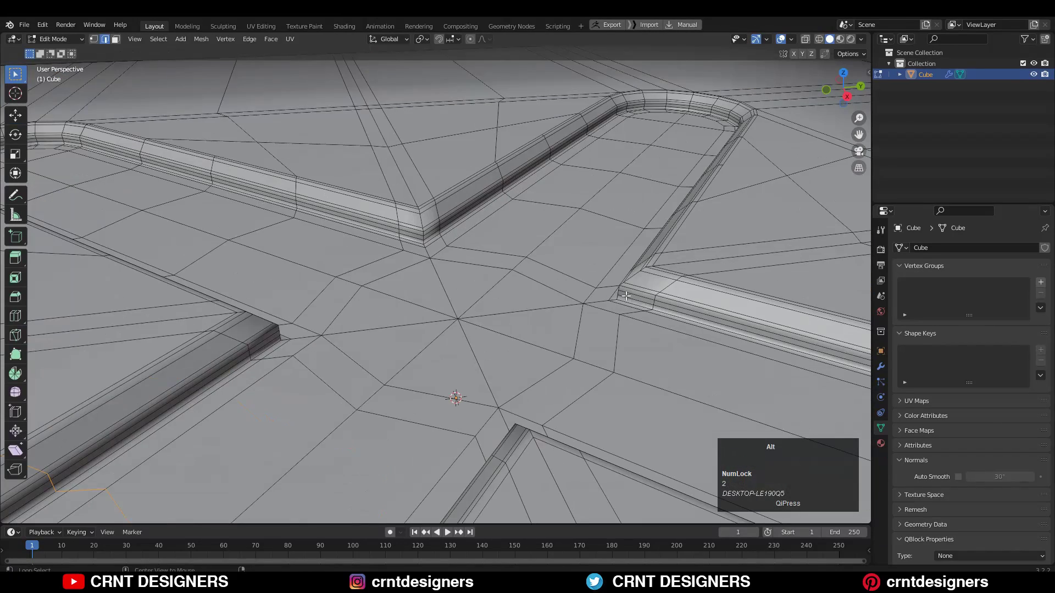
right_click(631, 245)
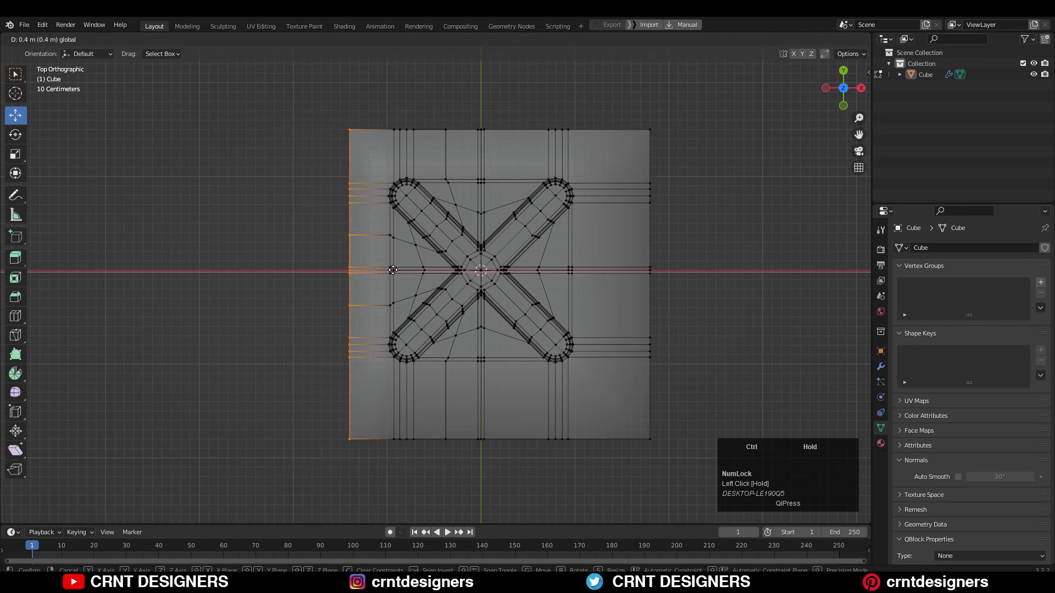
Move the slab's -X side vertices 0.3 m inward, and bring the +X and -Y sides in to match, keeping the slab square.
click(341, 271)
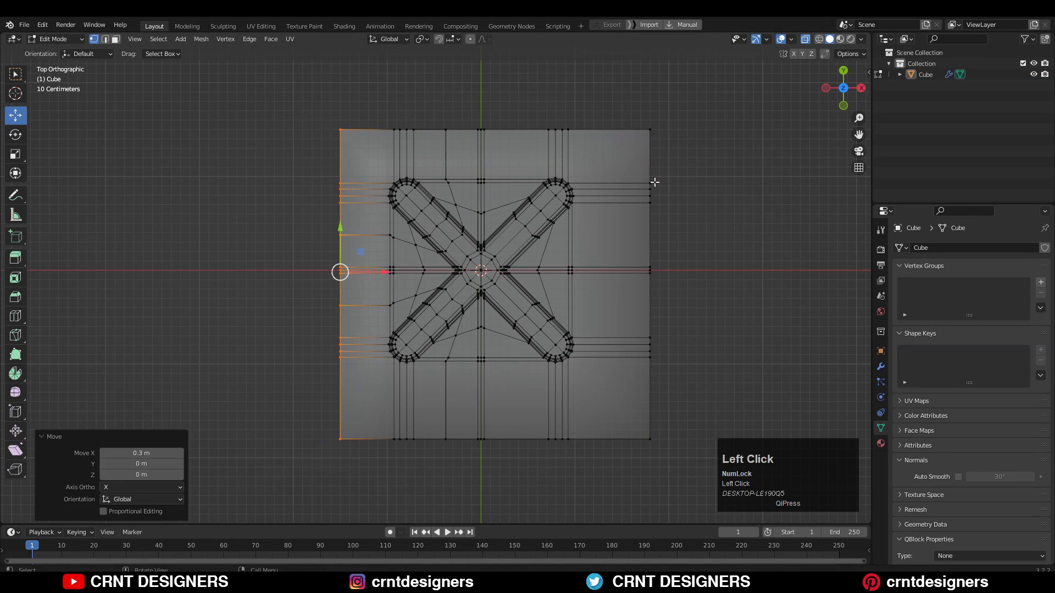
drag(709, 84, 648, 381)
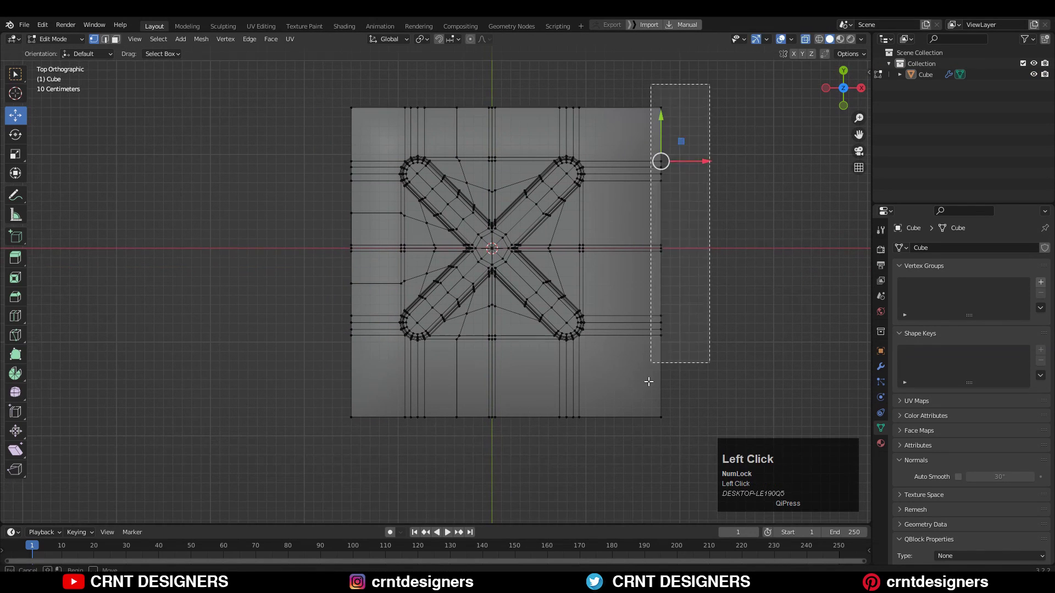
drag(708, 263, 684, 252)
click(685, 348)
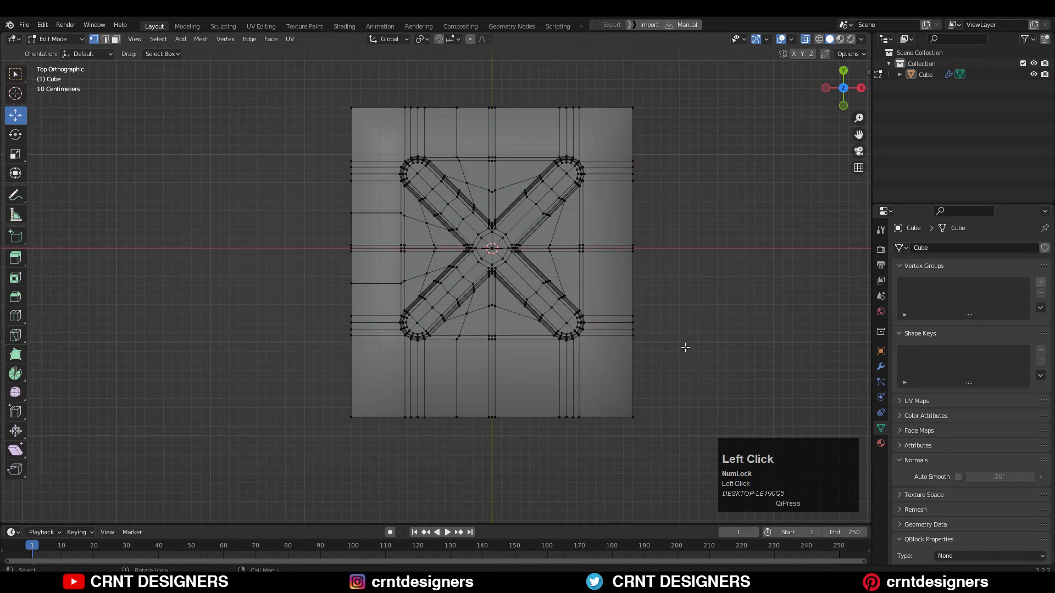
drag(492, 357, 492, 332)
click(693, 203)
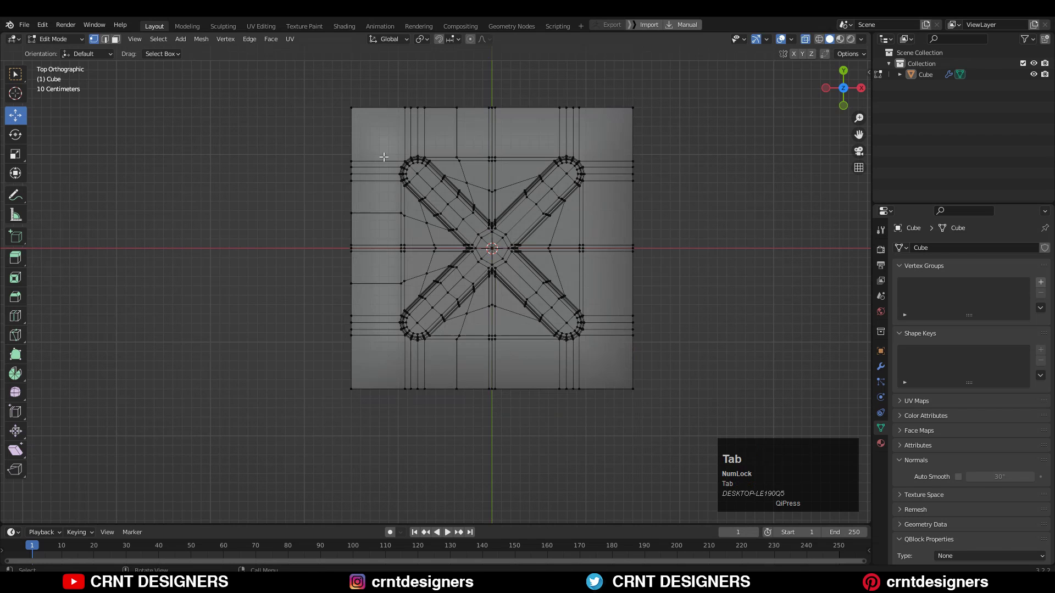
Turn off X-ray and bevel the mid-height edge loop around the slab's sides with 2 segments.
click(805, 39)
middle_drag(612, 242, 673, 138)
key(2)
alt+click(443, 307)
scroll(443, 306, up, 2)
middle_drag(443, 306, 449, 328)
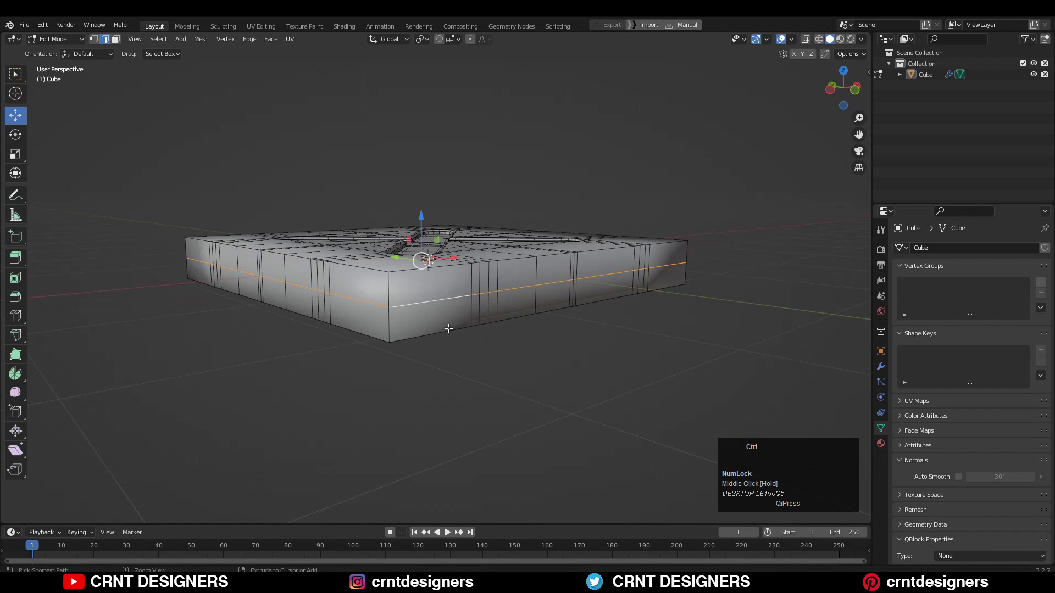
key(ctrl+b)
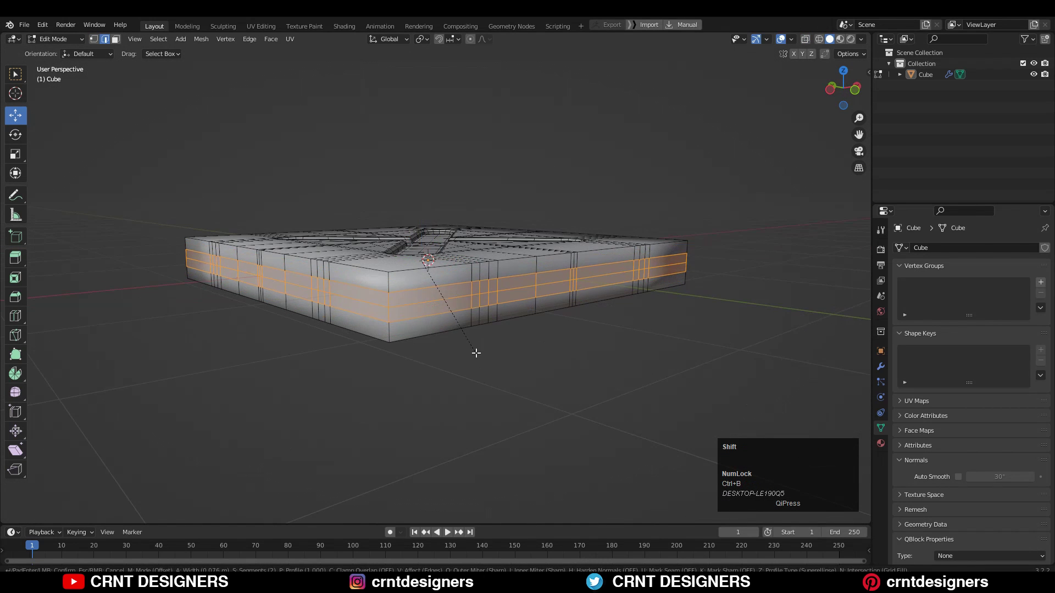
click(468, 351)
Extrude the beveled face bands around the slab's sides outward along their normals by 0.412 m with Offset Even on.
key(3)
alt+click(389, 302)
alt+shift+click(388, 315)
scroll(433, 335, down, 3)
middle_drag(432, 335, 433, 338)
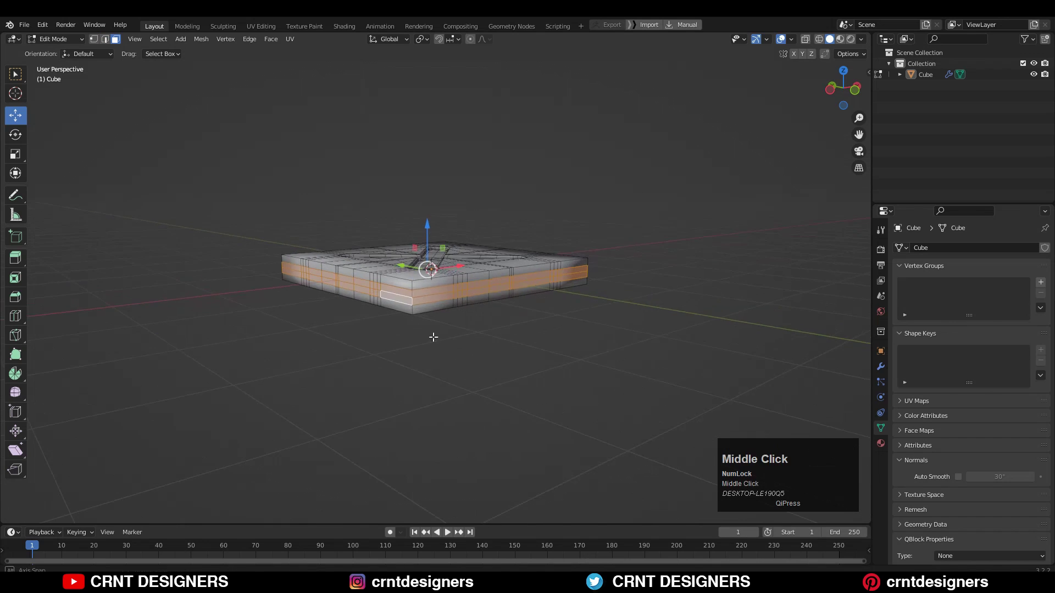
key(ctrl+z)
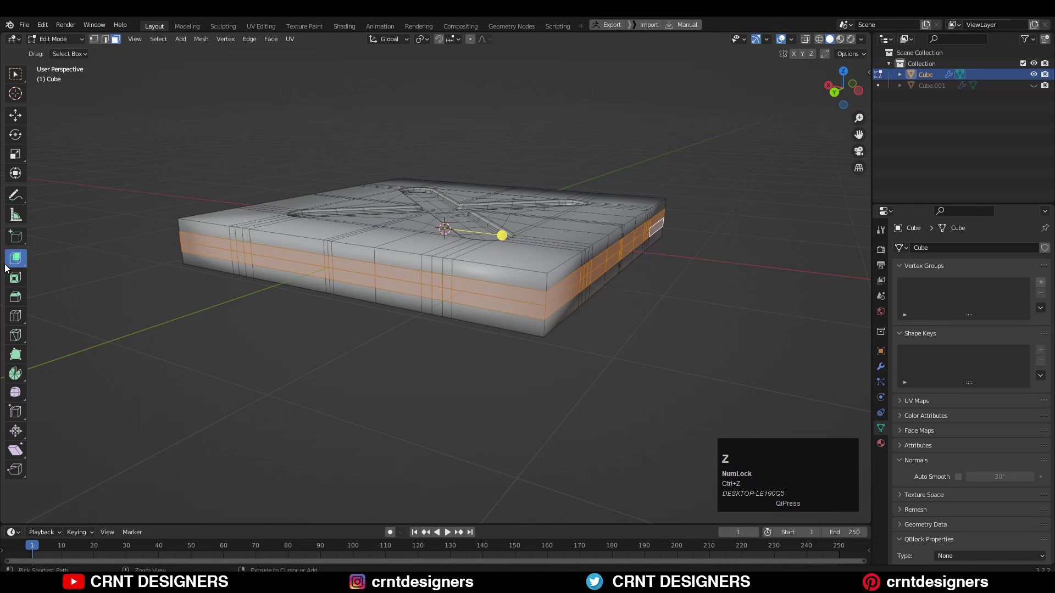
drag(7, 267, 55, 306)
drag(495, 231, 504, 207)
key(KP_7)
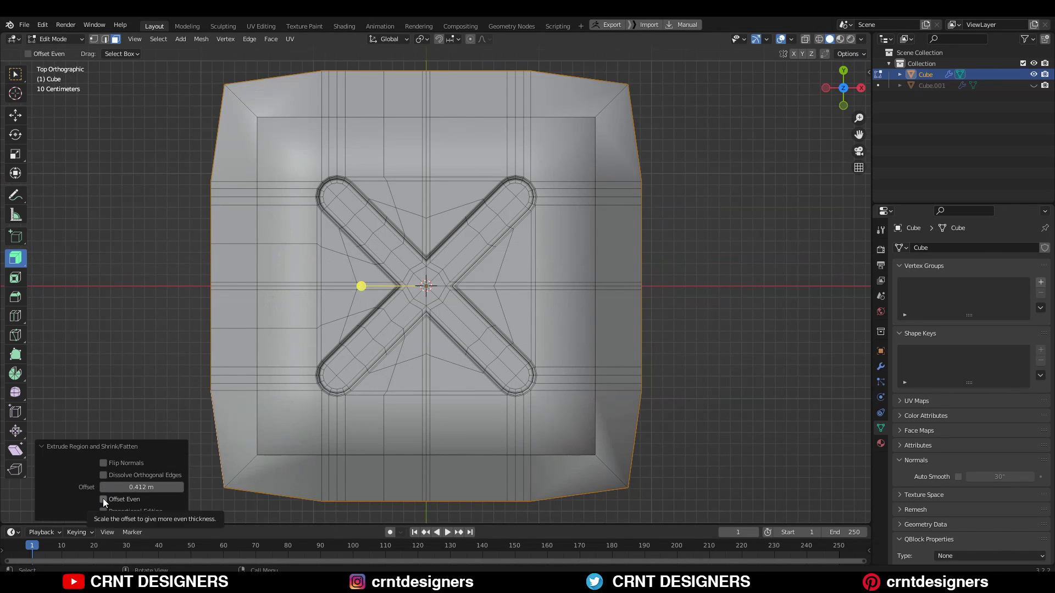
click(104, 500)
Bevel the vertical edges at the slab rim's corners into single-segment chamfers and adjust the bevel width.
scroll(328, 321, down, 3)
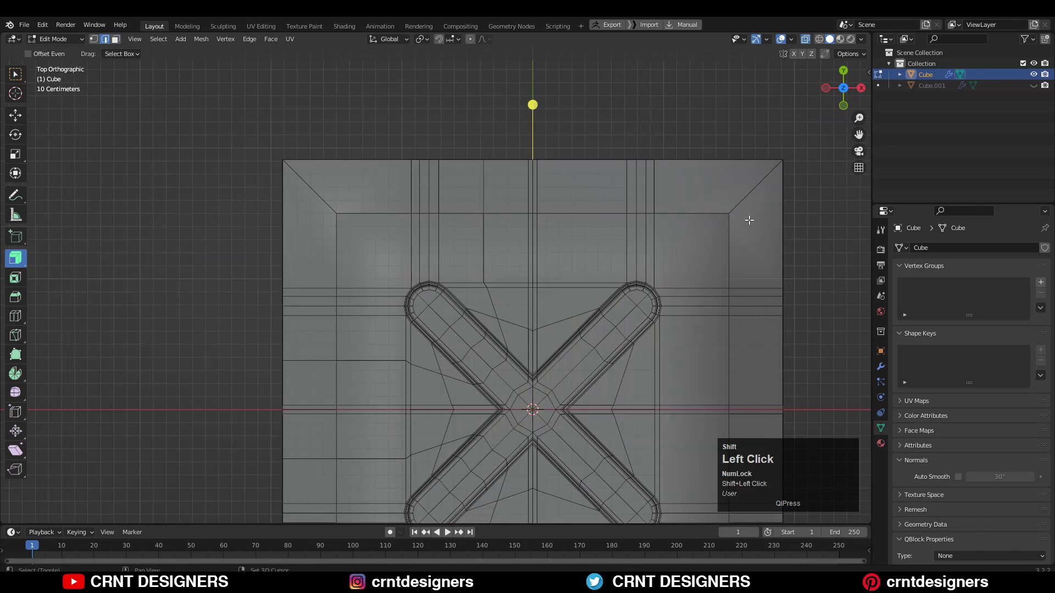
shift+middle_drag(749, 220, 678, 447)
key(ctrl+b)
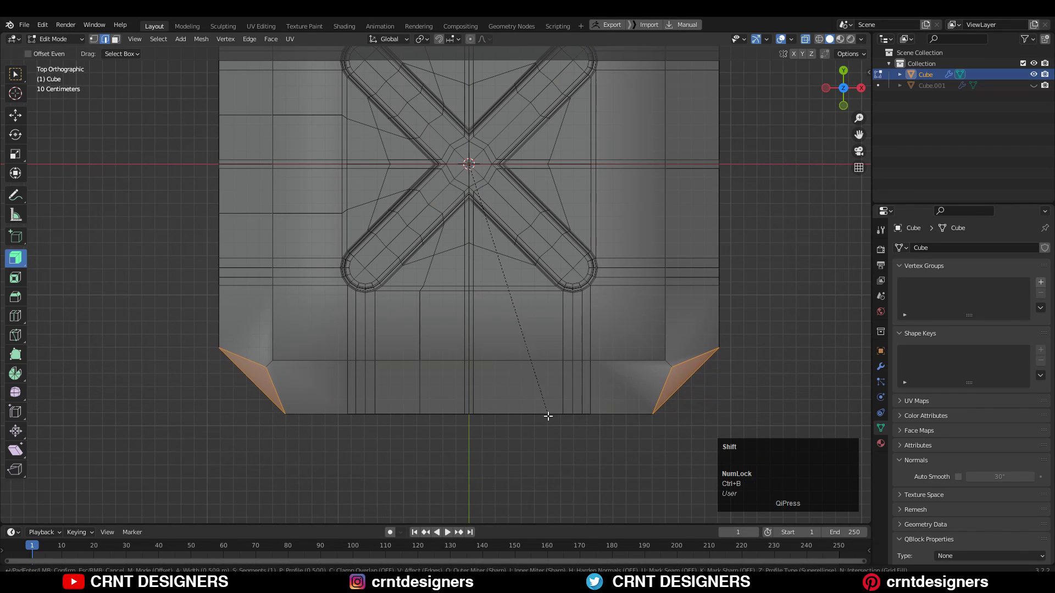
click(548, 417)
click(141, 344)
drag(141, 345, 114, 328)
key(Return)
Turn off X-ray and select the upper edges of one chamfered rim corner in edge mode.
scroll(617, 261, down, 4)
click(617, 261)
shift+middle_drag(617, 261, 617, 299)
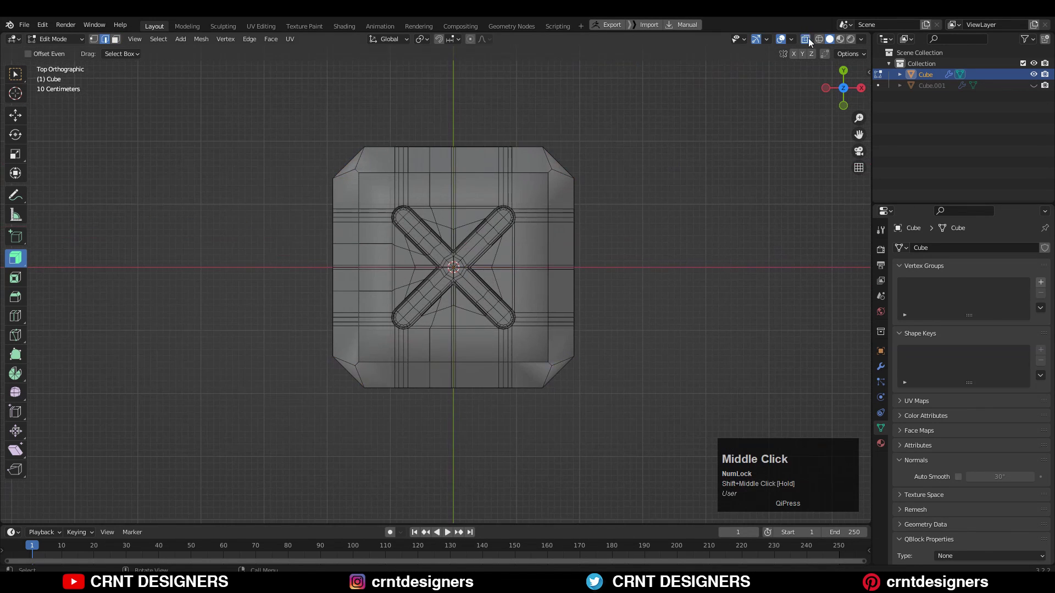
scroll(440, 220, up, 2)
key(alt+z)
key(2)
shift+middle_drag(308, 121, 377, 205)
scroll(377, 205, up, 3)
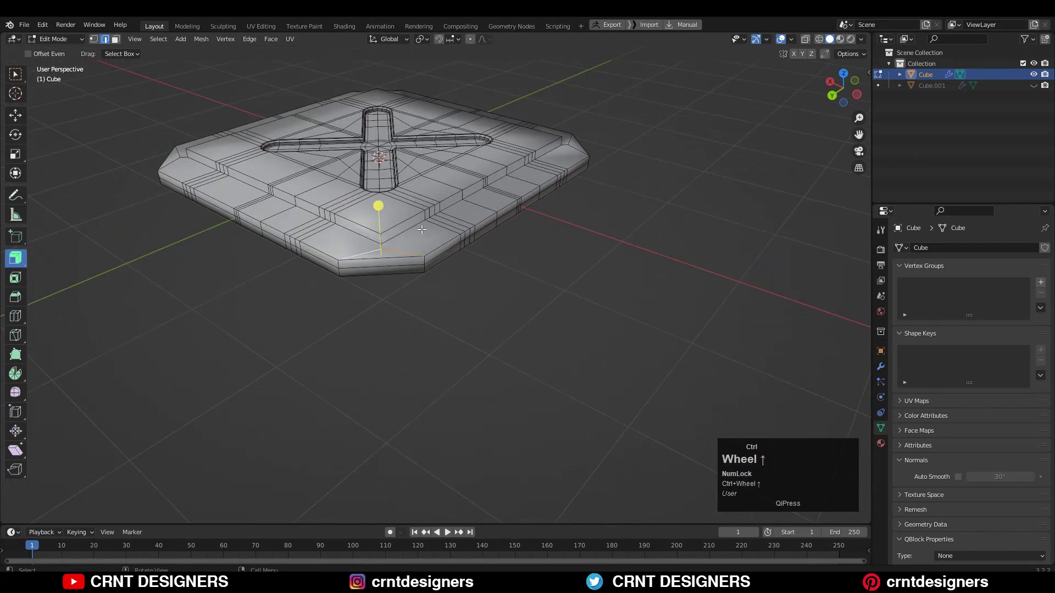
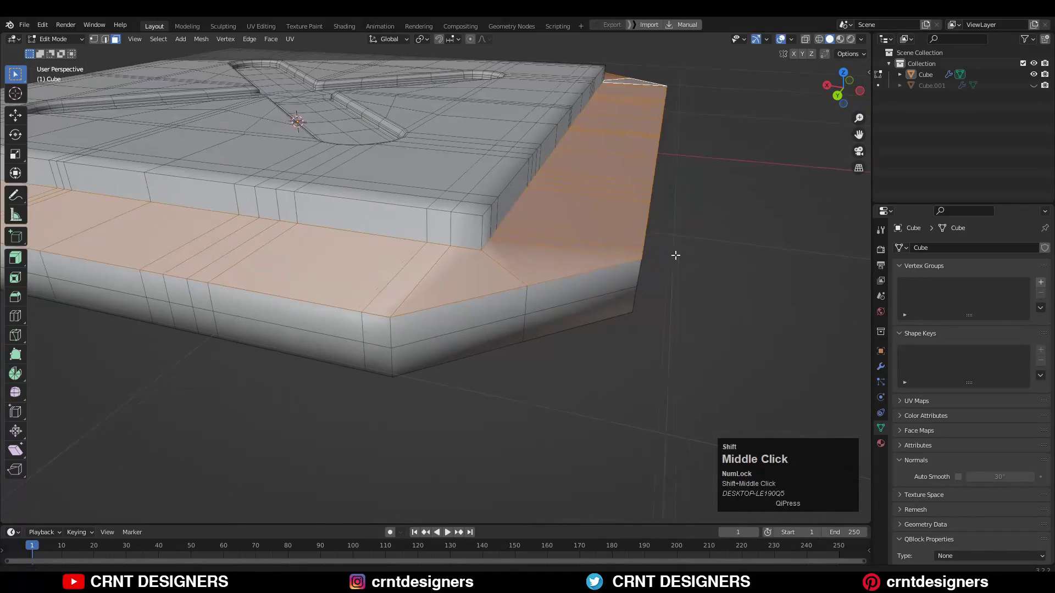
Inset the rim's top faces around the raised plate and return to Object Mode.
key(i)
click(737, 265)
key(Tab)
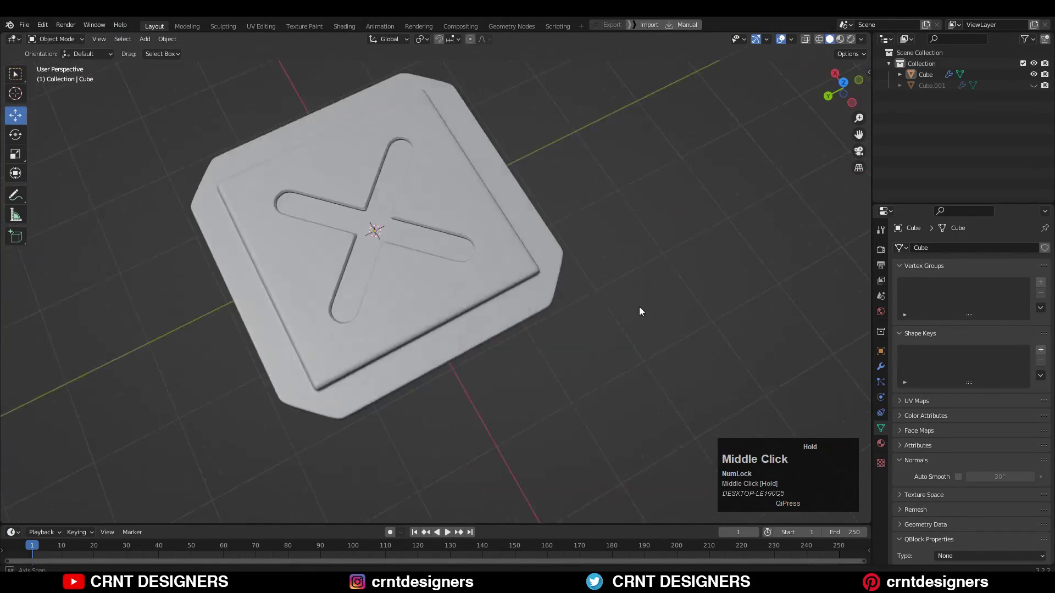
Bevel the upper edge loop of the raised square plate and check the result in Object Mode.
key(Tab)
key(2)
alt+shift+click(685, 157)
scroll(602, 207, up, 3)
middle_drag(684, 157, 658, 260)
click(605, 211)
scroll(604, 211, down, 5)
key(Tab)
scroll(605, 214, up, 5)
Inset the sloped face band around the raised plate's edge slightly and check it in Object Mode.
key(Tab)
key(3)
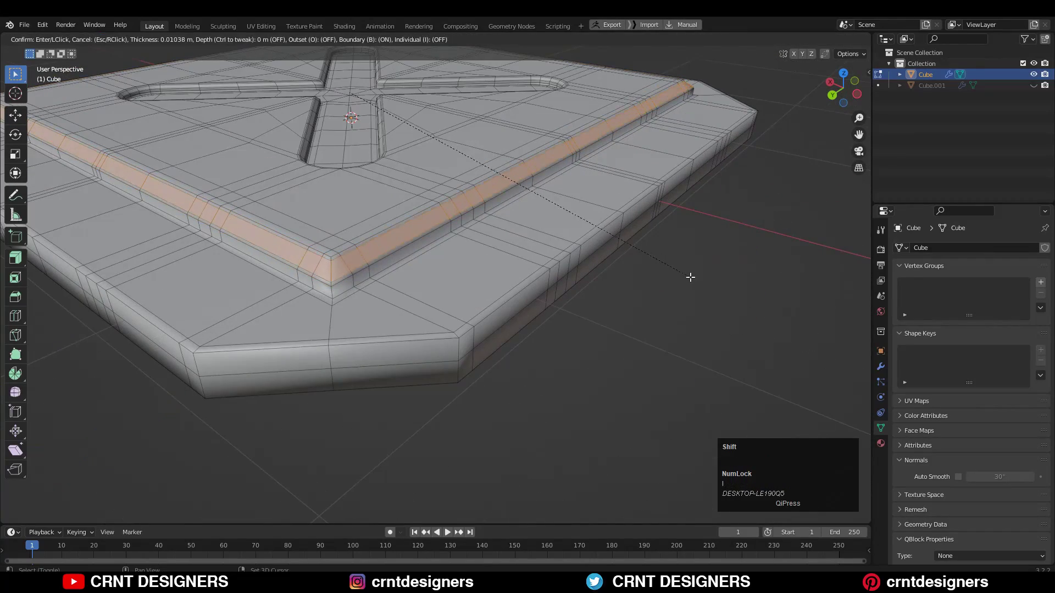
click(690, 277)
key(Tab)
middle_drag(379, 270, 423, 263)
Dissolve the surplus edge loop on the rim and bevel its upper outer edge loop by 0.0441 m with 1 segment.
key(Tab)
key(ctrl+r)
ctrl+click(573, 251)
scroll(690, 265, down, 4)
key(ctrl+x)
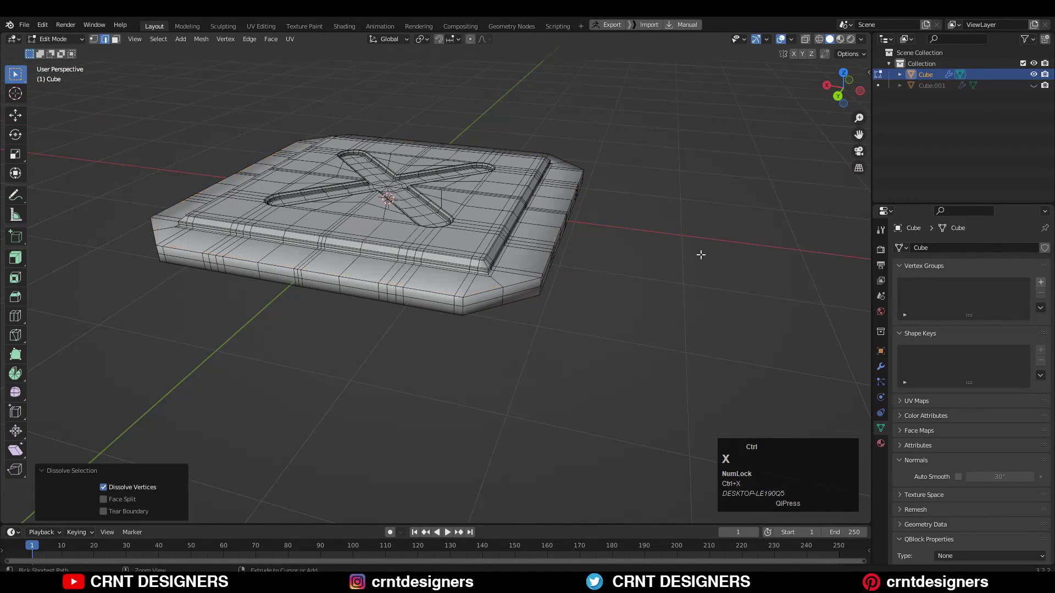
click(643, 285)
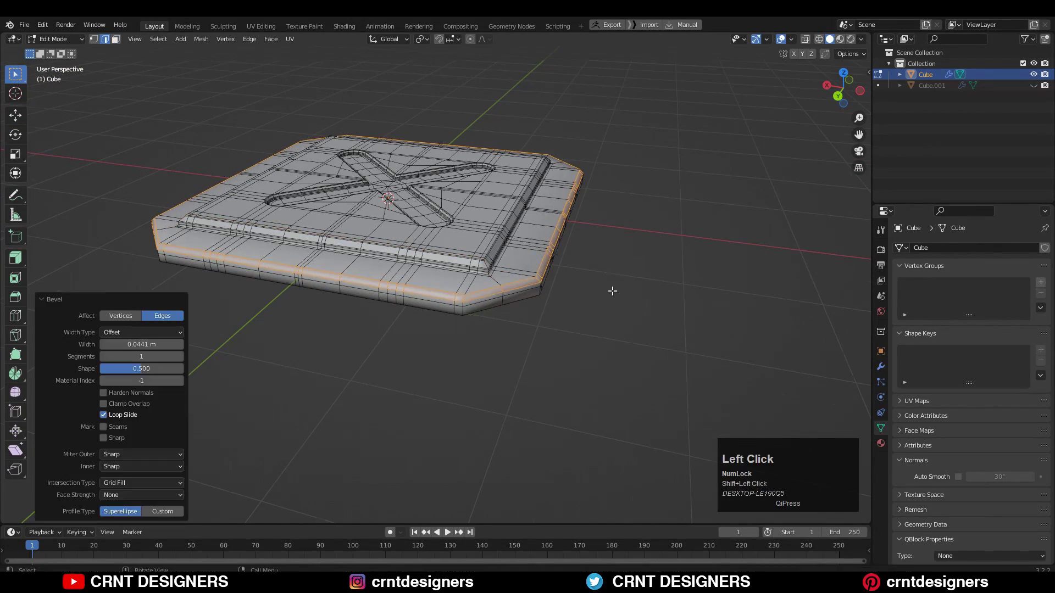
Select the inner edge loop of the rim's bevel and scale it to 0.955.
scroll(693, 266, up, 4)
alt+click(694, 266)
click(725, 256)
click(844, 72)
scroll(723, 130, down, 3)
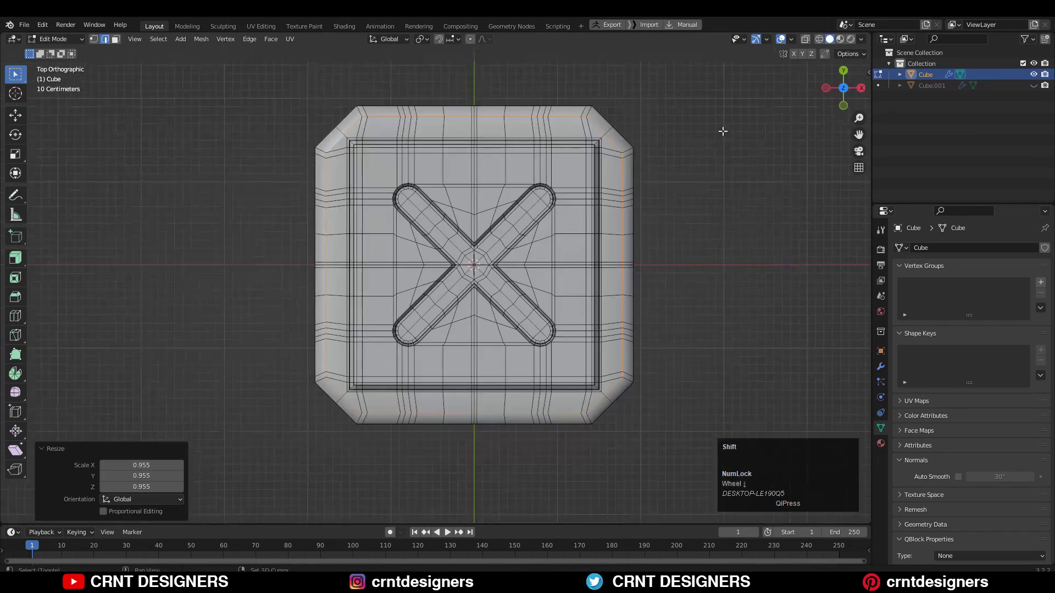
Move the edge loop along the outside of the rim's bevel by -0.011727 m in Z.
scroll(723, 130, up, 1)
shift+middle_drag(723, 130, 586, 190)
scroll(615, 106, up, 3)
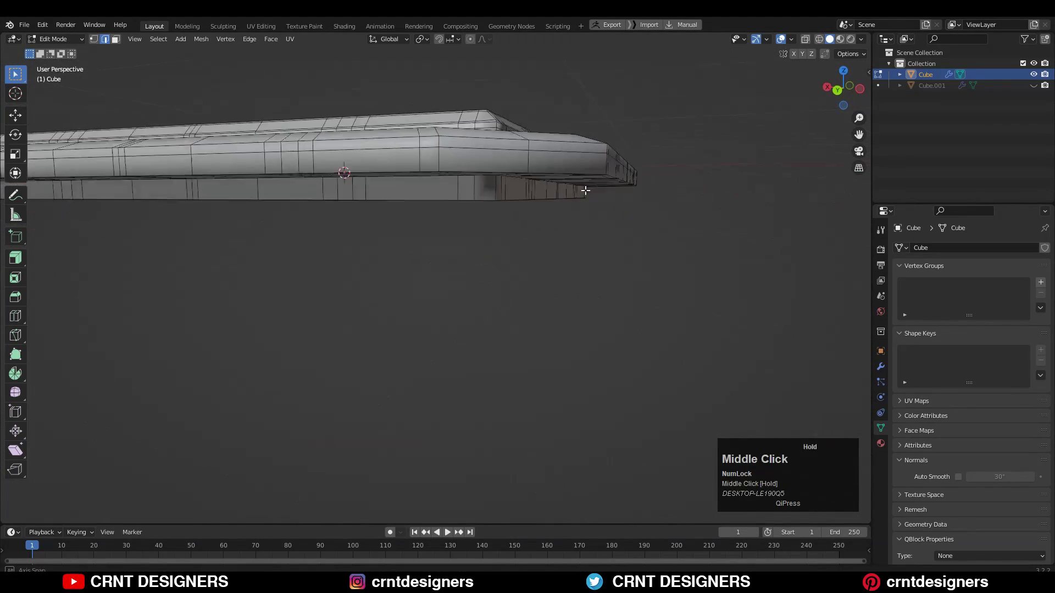
drag(345, 127, 344, 128)
middle_drag(555, 209, 636, 262)
Dissolve the unneeded loop on the rim and inset the flat top faces around the raised plate.
key(3)
alt+click(554, 278)
key(ctrl+x)
key(3)
alt+click(571, 283)
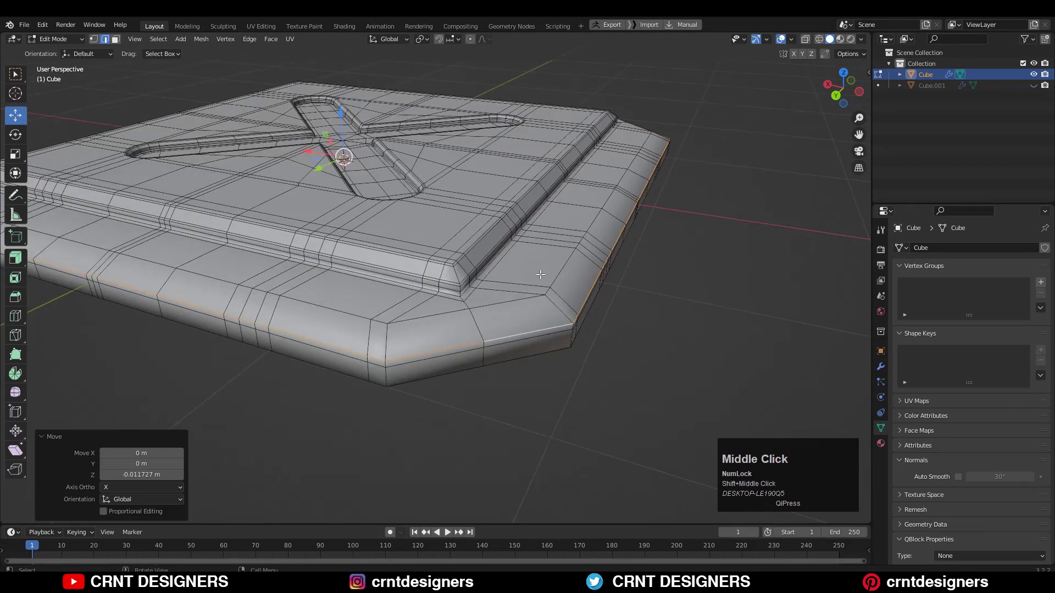
key(i)
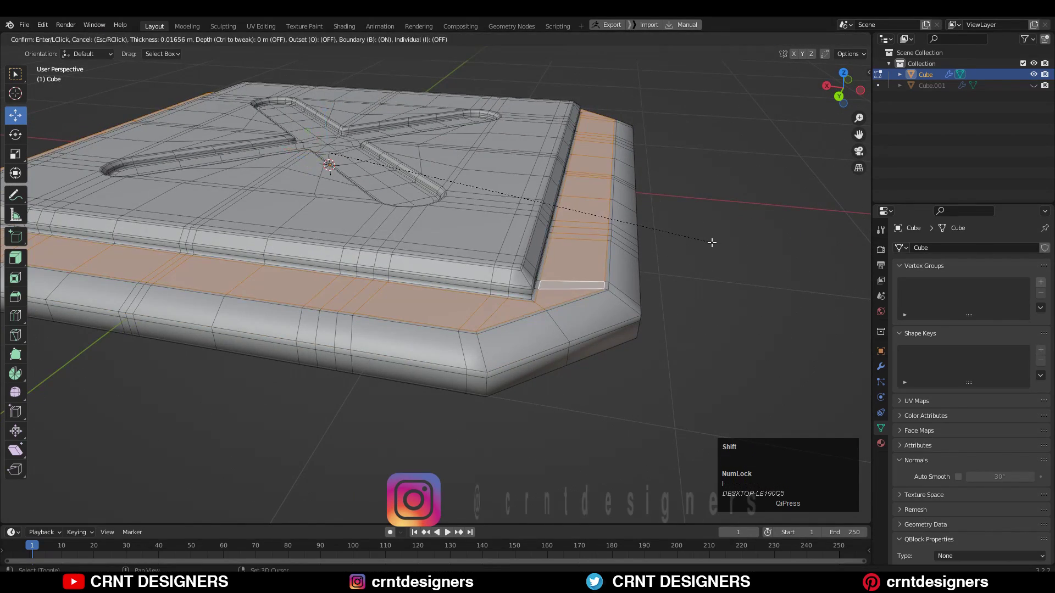
click(710, 242)
middle_drag(709, 242, 681, 286)
Inset the sloped face band running around the rim's outer edge.
alt+click(512, 412)
middle_drag(665, 357, 667, 327)
shift+middle_drag(668, 327, 633, 238)
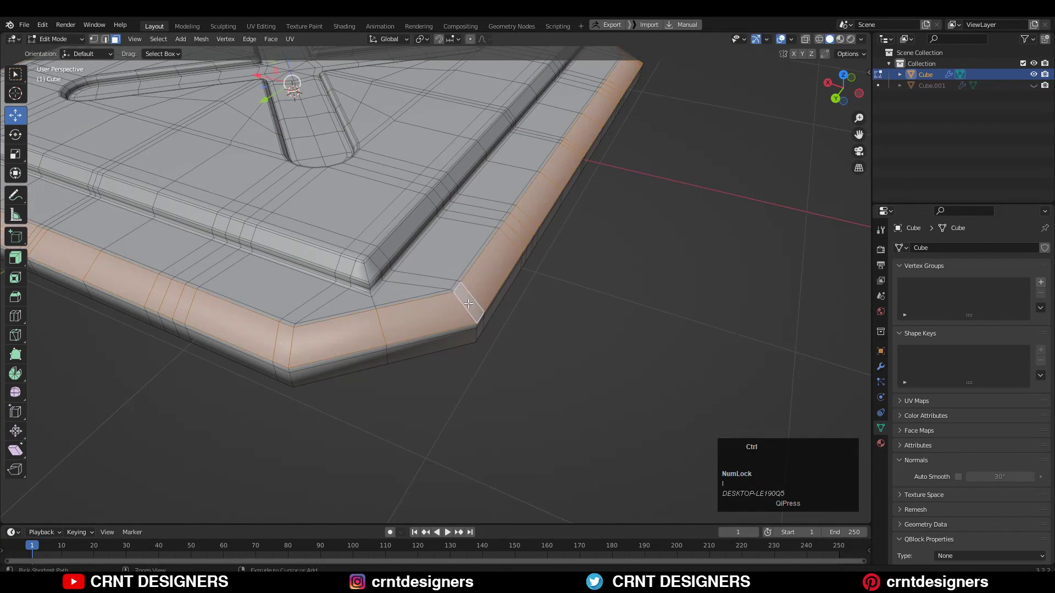
Examine the shading of the rim and raised plate edges from several angles in Object and Edit Mode.
key(Tab)
scroll(508, 275, down, 4)
middle_drag(509, 275, 652, 292)
scroll(494, 245, up, 3)
middle_drag(494, 245, 528, 170)
key(Tab)
scroll(528, 220, up, 4)
key(3)
alt+click(585, 187)
middle_drag(527, 220, 549, 247)
shift+middle_drag(549, 248, 565, 291)
middle_drag(641, 384, 588, 404)
In top view, select all faces of the raised plate and its X recess, using X-ray for the recess faces.
click(843, 73)
shift+middle_drag(415, 241, 355, 283)
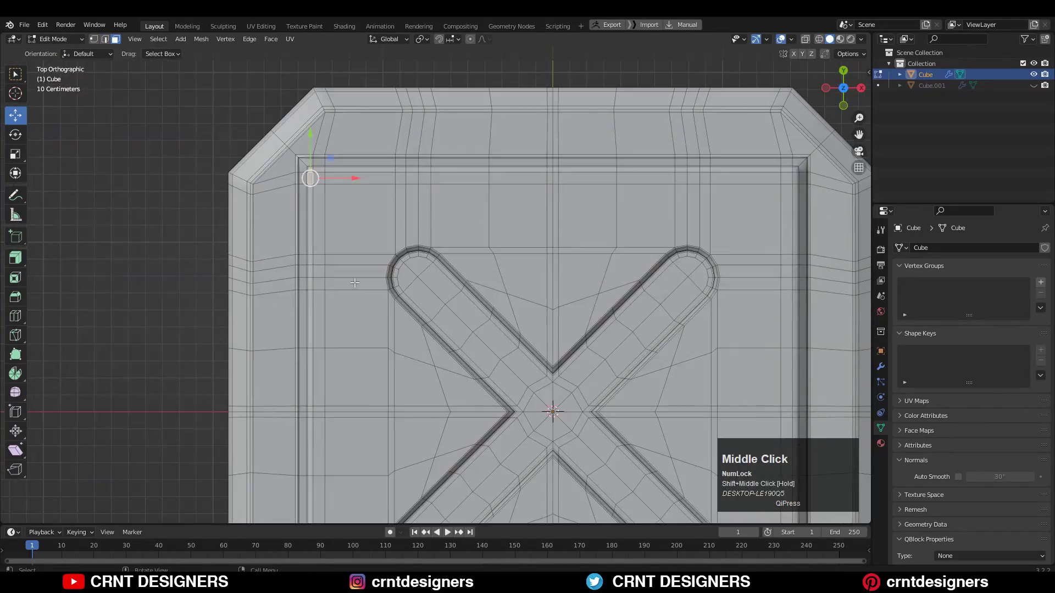
click(312, 171)
scroll(351, 231, down, 3)
shift+middle_drag(462, 385, 432, 291)
scroll(550, 373, up, 1)
shift+middle_drag(673, 225, 678, 278)
key(ctrl+KP_Add)
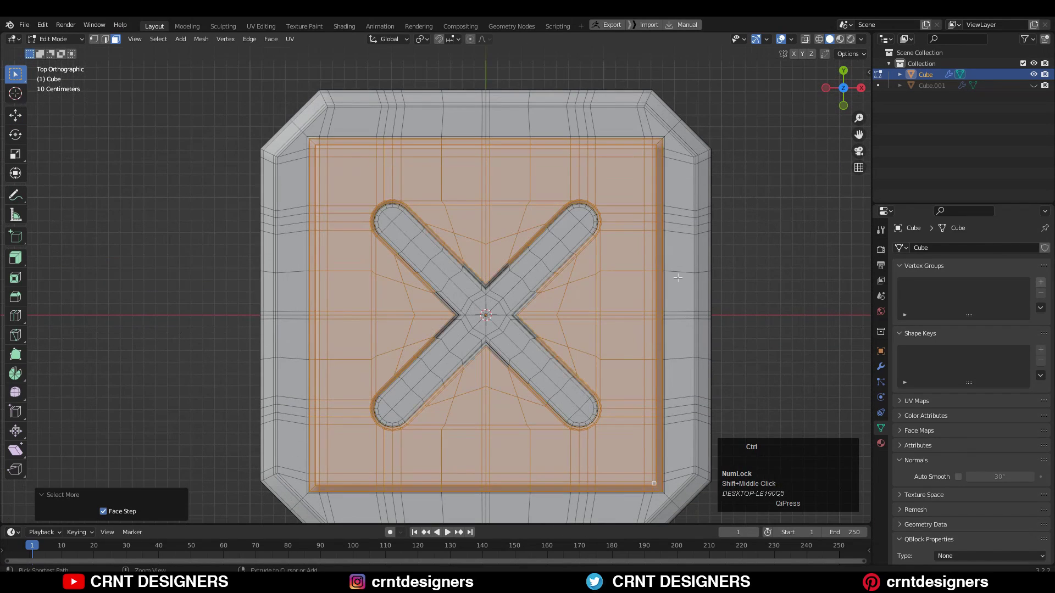
click(805, 39)
shift+drag(367, 183, 611, 436)
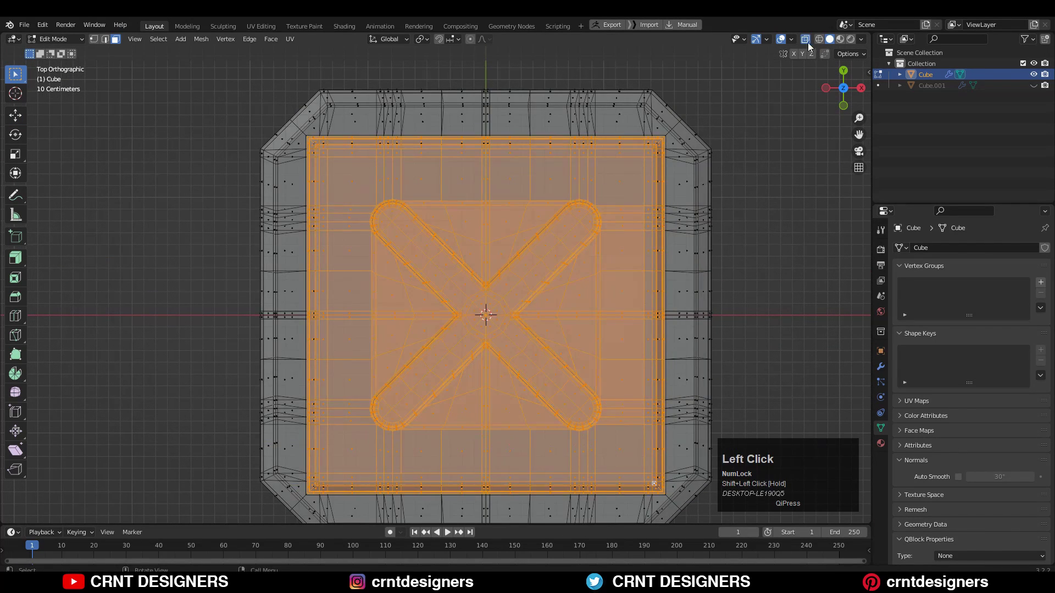
Turn off X-ray, scale the plate and recess down in the XY plane only, and check the slab's shape.
click(806, 39)
key(s)
key(shift+z)
click(698, 165)
scroll(608, 262, down, 5)
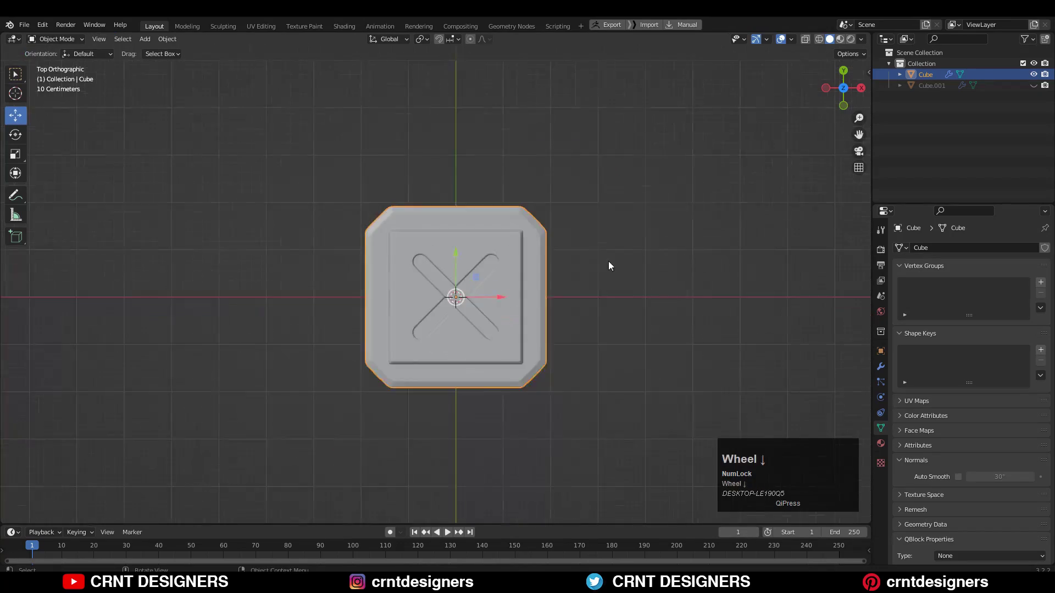
middle_drag(608, 261, 575, 234)
scroll(575, 321, up, 4)
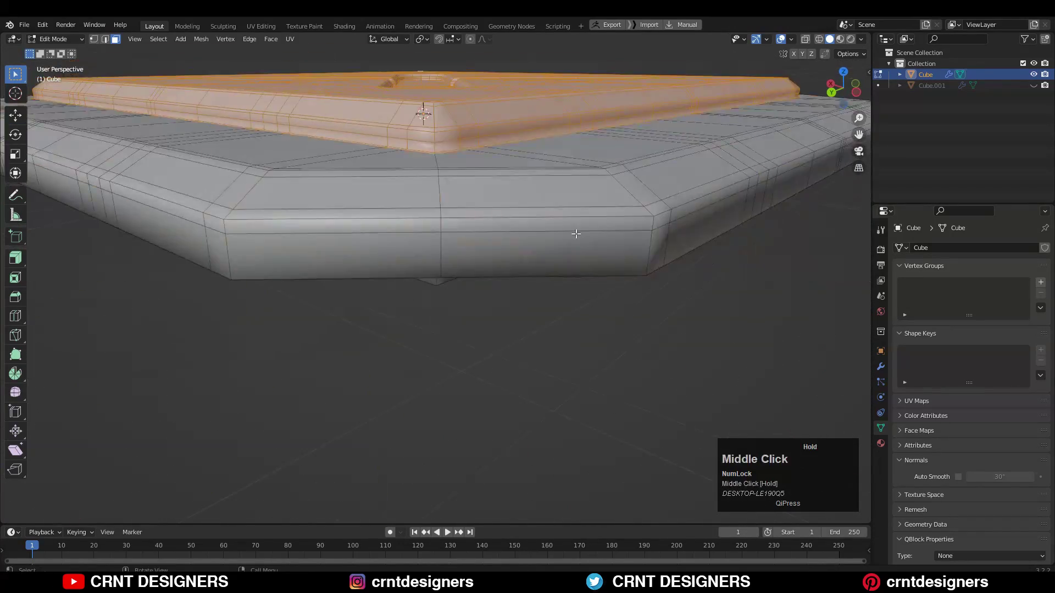
Symmetrize the entire mesh along Z so the underside mirrors the top, and check it in Object Mode.
scroll(574, 234, down, 5)
key(a)
click(201, 39)
click(233, 207)
click(142, 500)
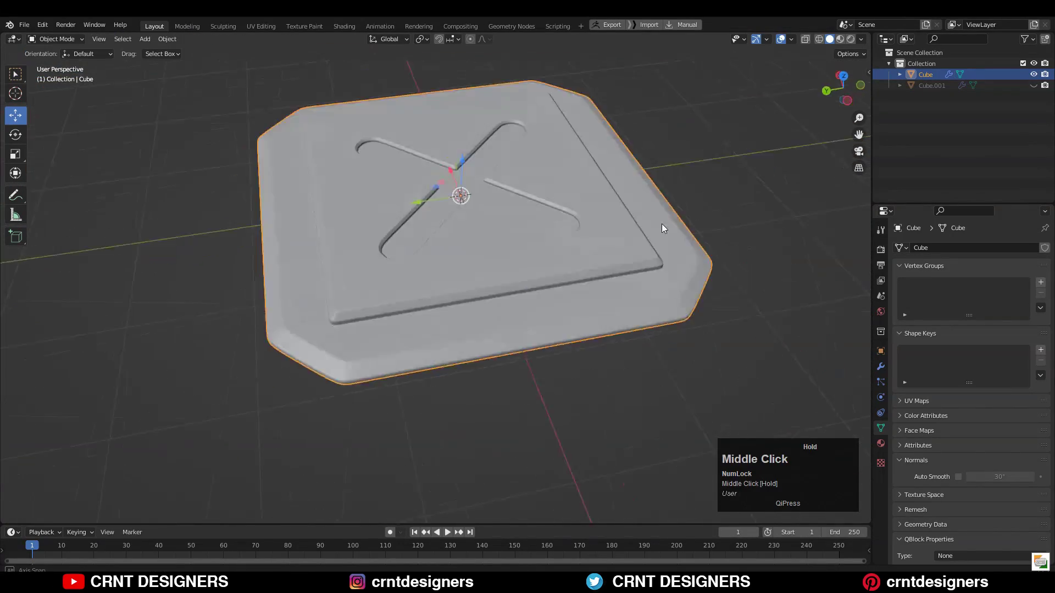
middle_drag(662, 223, 552, 323)
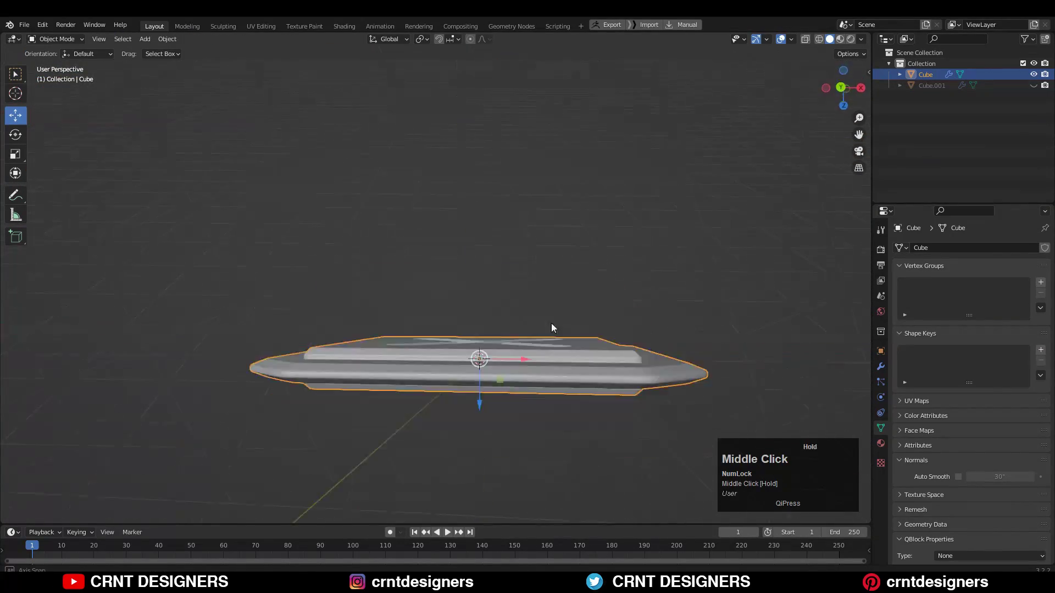
In top view, add three evenly spaced loop cuts around the rim's flat top.
click(833, 94)
click(843, 88)
shift+middle_drag(506, 154, 534, 122)
key(Tab)
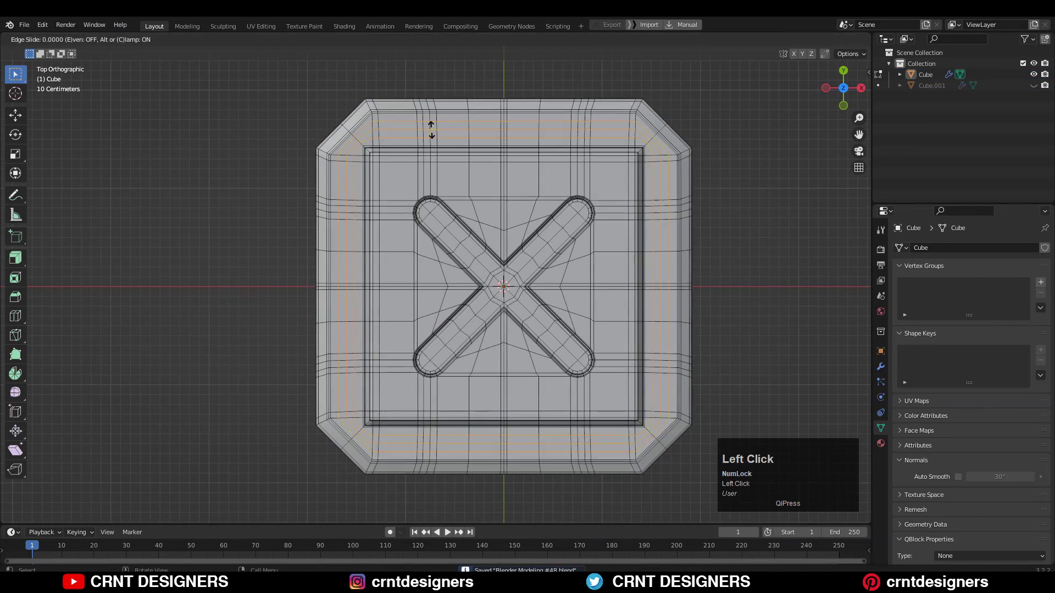
click(431, 131)
Scale the selected cross edges on the rim's -X strip to 1.008 along Y.
scroll(438, 108, up, 2)
key(3)
scroll(329, 220, up, 1)
key(s)
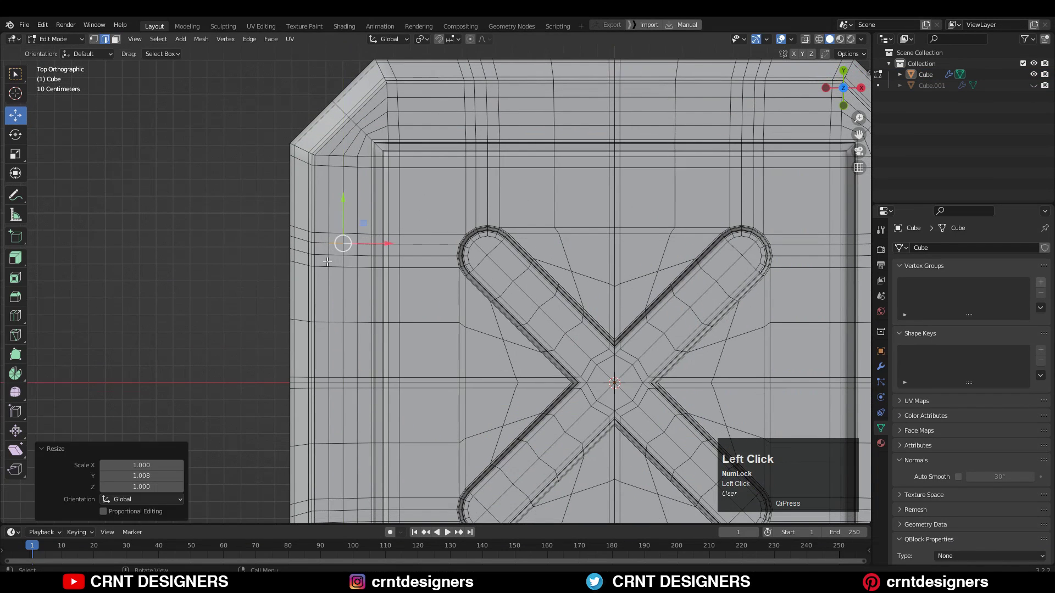
Select the two central face columns along the -X rim, spanning between the ends of the recess arms.
key(3)
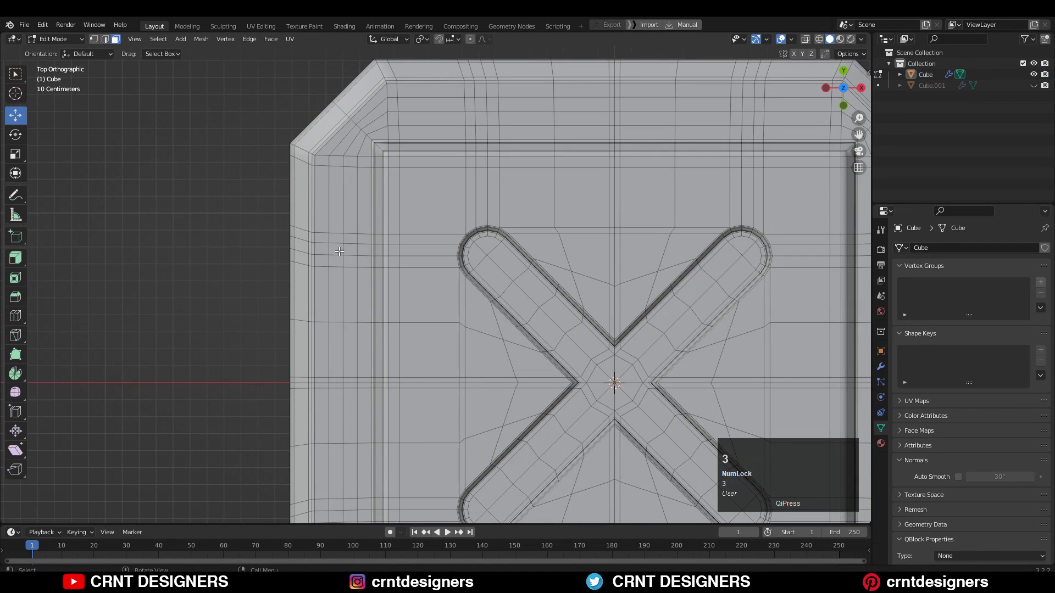
key(2)
click(335, 255)
shift+click(357, 255)
key(Escape)
key(3)
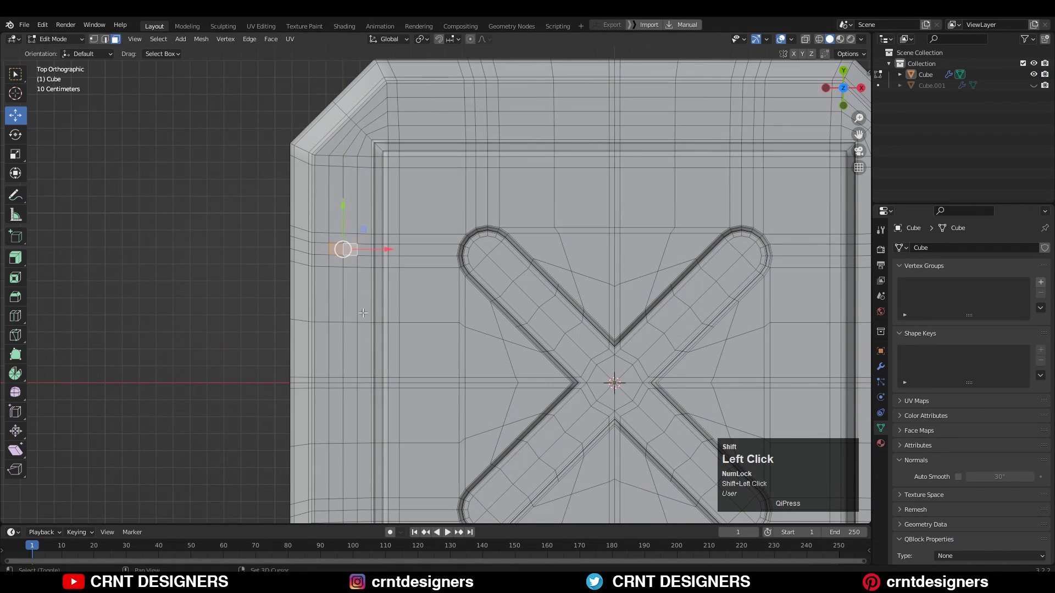
shift+middle_drag(363, 313, 356, 139)
ctrl+shift+click(330, 341)
Add the matching central face strip along the +Y rim to the selection and inset both strips.
scroll(330, 342, down, 3)
scroll(428, 261, up, 4)
shift+click(382, 211)
ctrl+shift+click(702, 226)
scroll(702, 226, down, 3)
key(i)
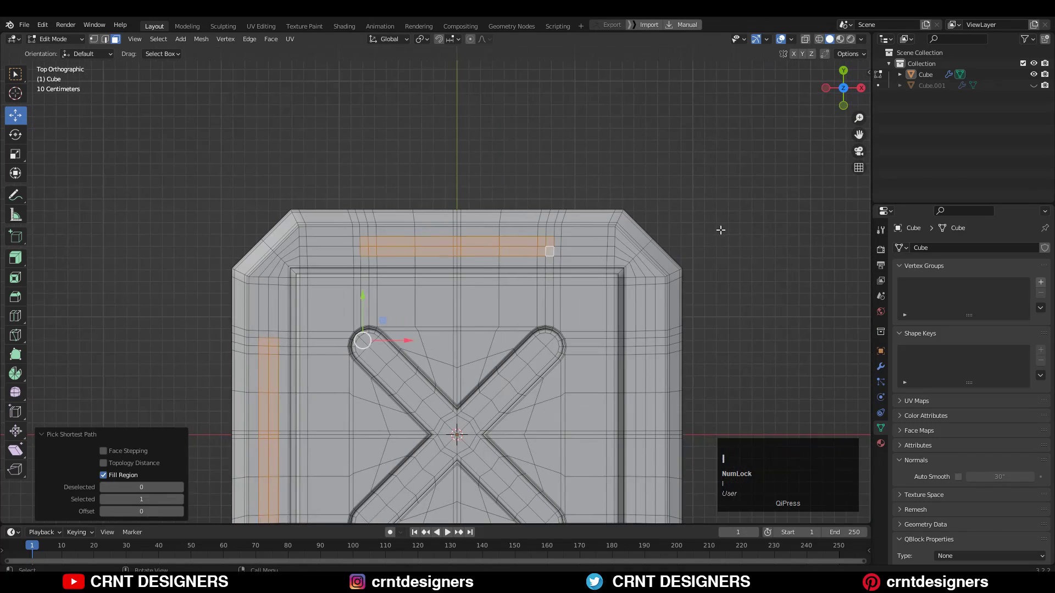
Scale the centreline vertices of both inset strips lengthwise, along X and Y respectively, to give the strips pointed ends.
scroll(335, 232, up, 3)
key(1)
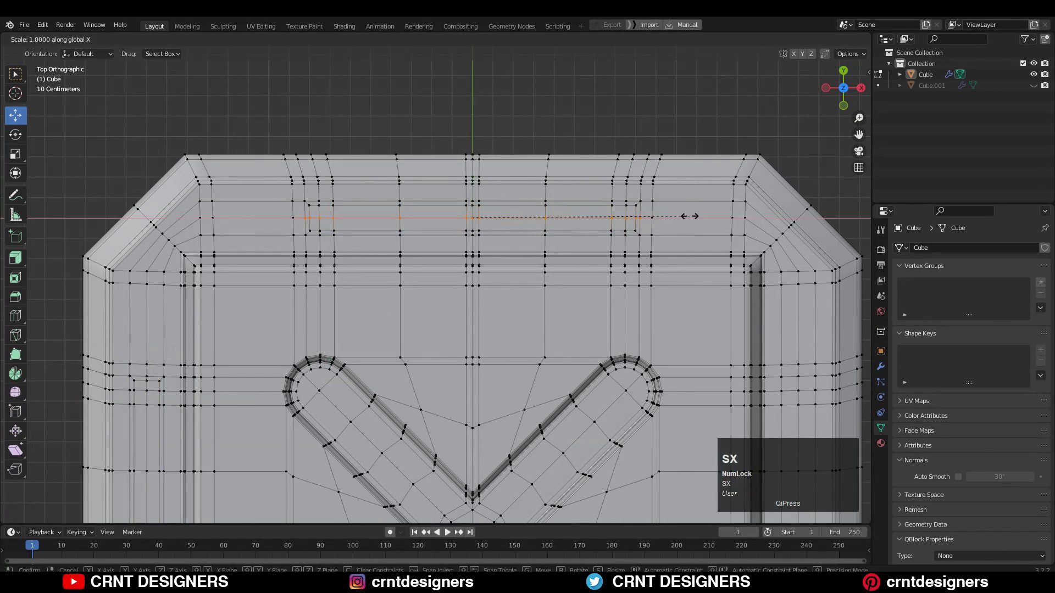
shift+middle_drag(698, 216, 444, 160)
drag(460, 431, 459, 431)
scroll(468, 264, up, 3)
key(s)
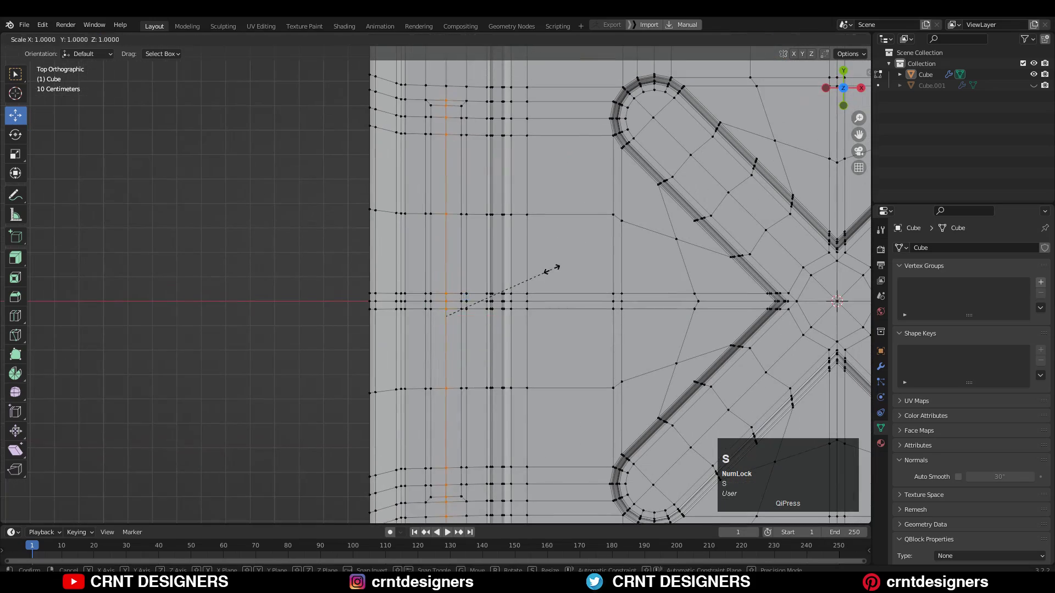
scroll(445, 299, down, 3)
shift+scroll(471, 242, up, 5)
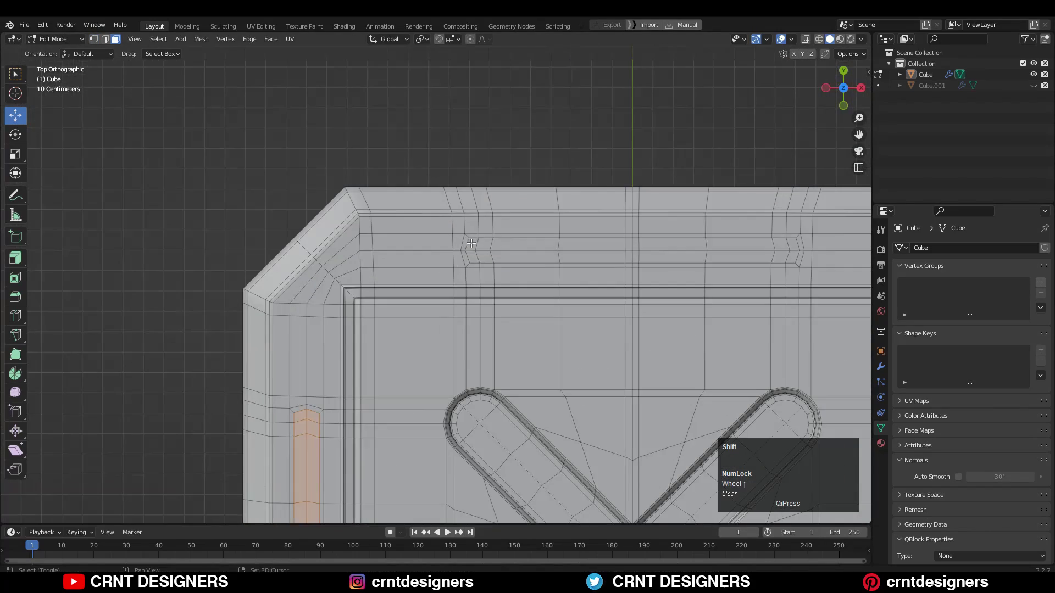
Inset the pointed strips by 0.01843 m, sink them into the rim as slots, and check them in Object Mode.
middle_drag(771, 277, 701, 256)
key(i)
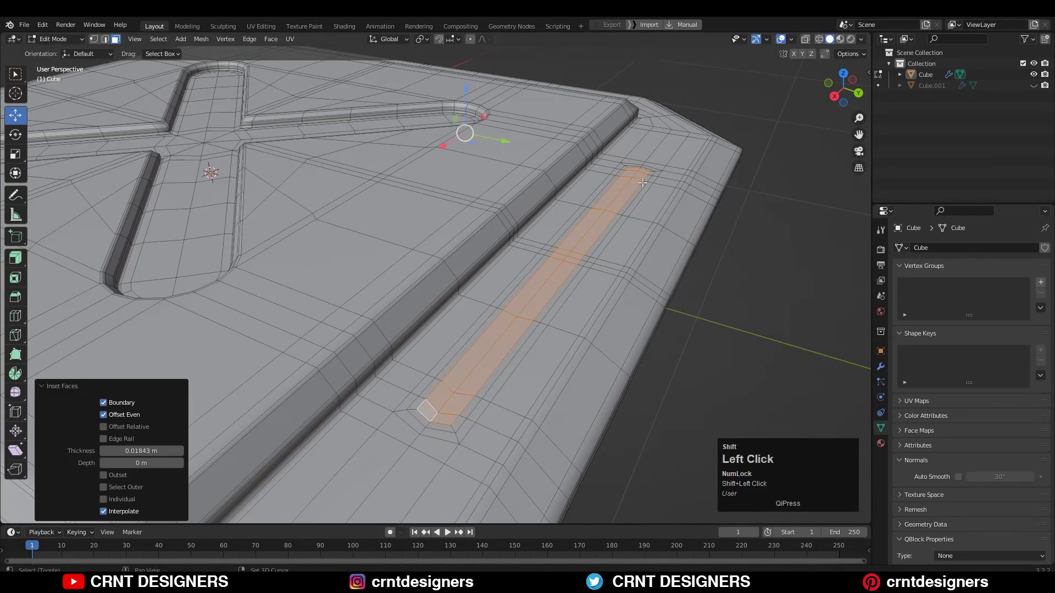
click(620, 164)
key(Tab)
middle_drag(620, 164, 483, 406)
Add a centred loop cut around the slot walls and check the slots in Object Mode.
key(Tab)
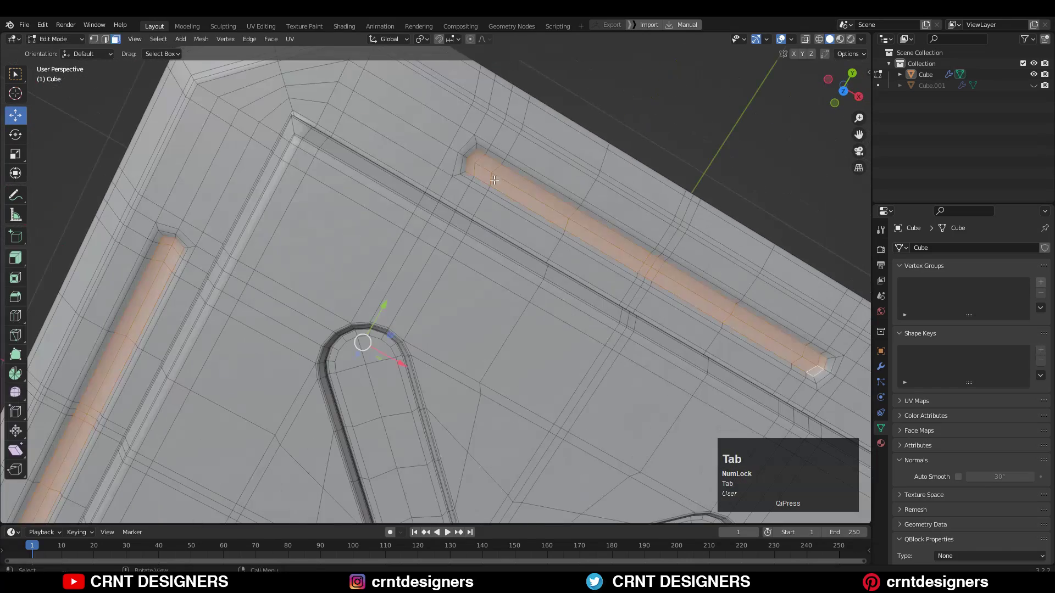
key(ctrl+r)
ctrl+click(466, 152)
right_click(466, 153)
key(Tab)
scroll(495, 208, down, 8)
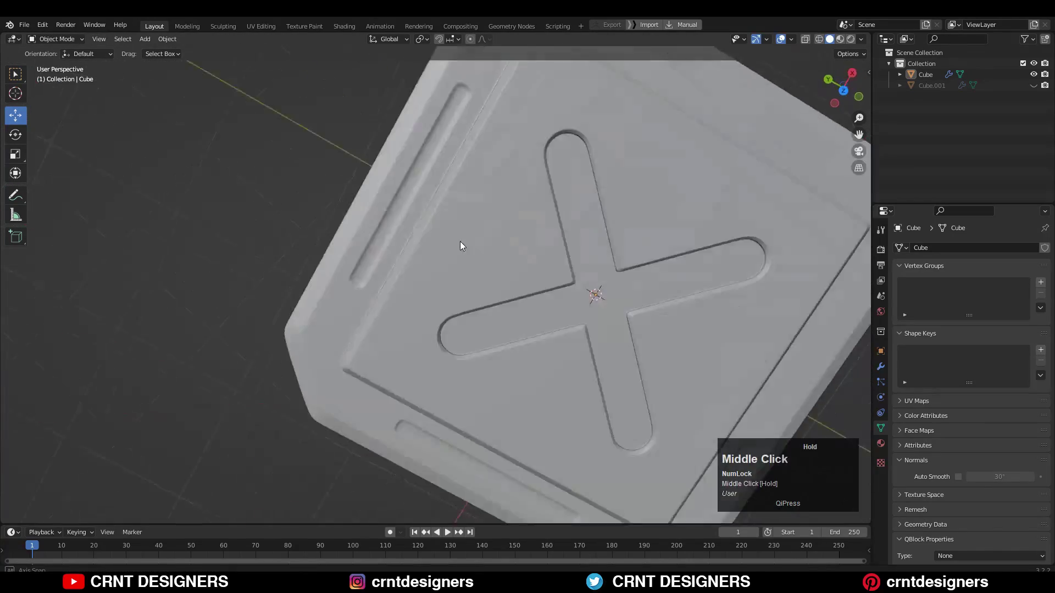
middle_drag(461, 245, 621, 274)
click(461, 332)
In face mode, select the wedge-shaped face groups in all four gaps between the X recess arms.
key(Tab)
key(3)
scroll(472, 330, up, 4)
drag(495, 324, 522, 349)
shift+middle_drag(522, 350, 488, 249)
shift+drag(396, 294, 420, 320)
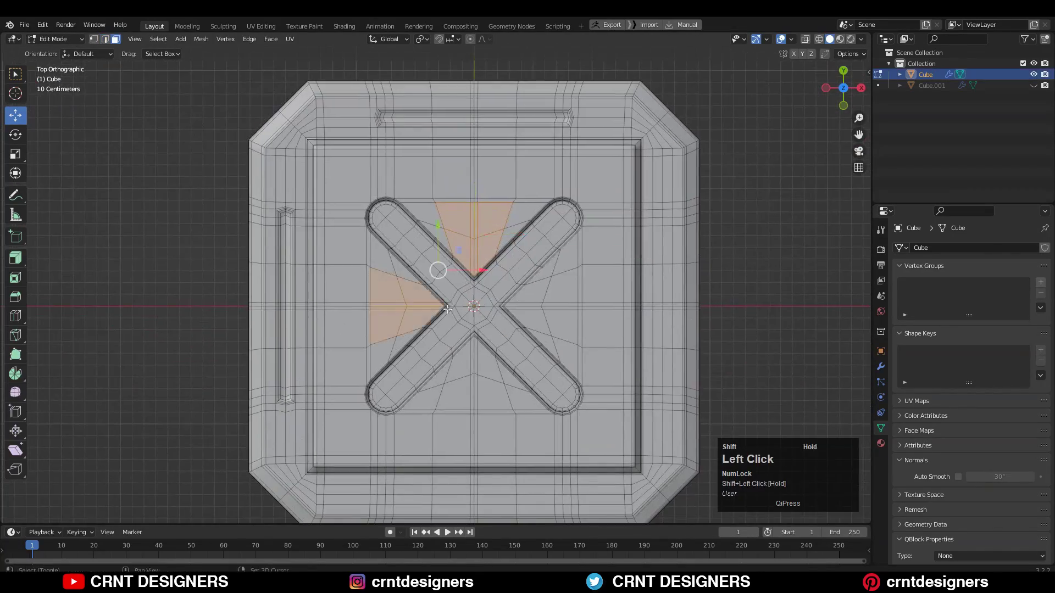
shift+drag(461, 394, 460, 395)
scroll(473, 384, up, 2)
Inset the four wedge-shaped face groups and turn each into a circle with the Circle operation.
key(i)
click(632, 291)
right_click(628, 282)
mouse_move(627, 279)
click(720, 286)
Scale the four circular face groups to 0.5 about their own centres.
key(s)
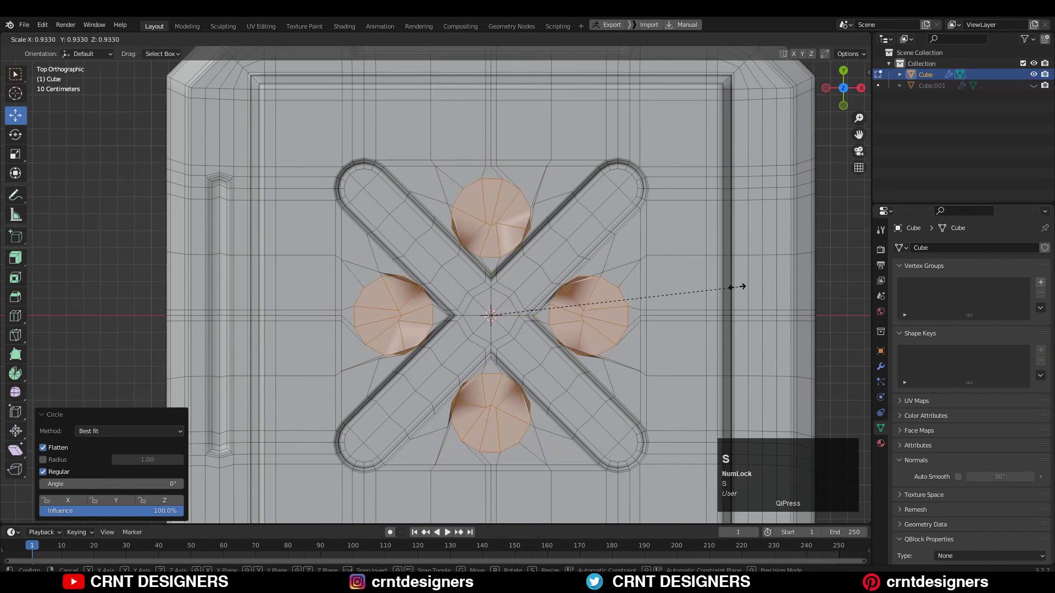
click(574, 242)
scroll(574, 242, up, 2)
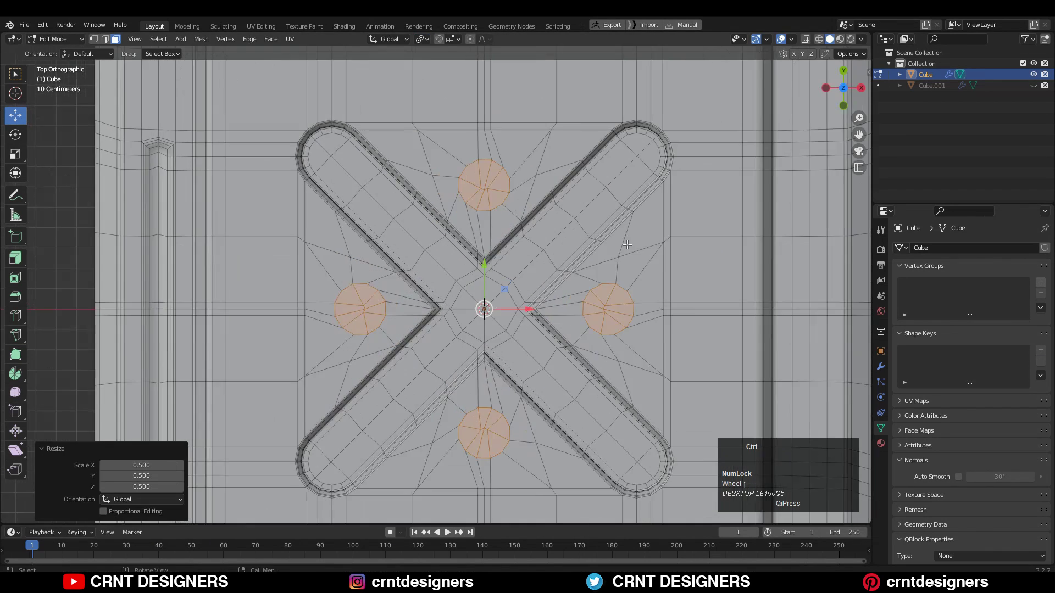
Select only the circular face groups in the upper and left gaps of the X recess and inset them slightly.
click(484, 196)
key(r)
shift+middle_drag(542, 311, 537, 229)
drag(332, 243, 350, 261)
shift+middle_drag(457, 205, 472, 211)
shift+middle_drag(517, 174, 494, 226)
key(i)
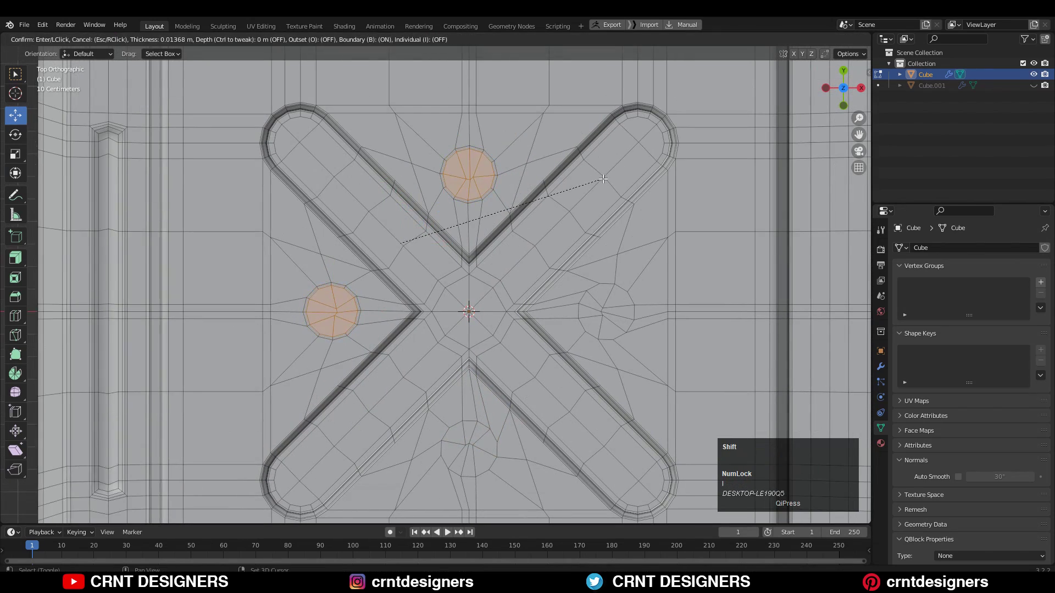
Sink the two inset circular face groups into the surface by about 0.012 m with Shrink/Fatten.
key(alt+s)
click(596, 156)
middle_drag(593, 160, 621, 308)
key(alt+s)
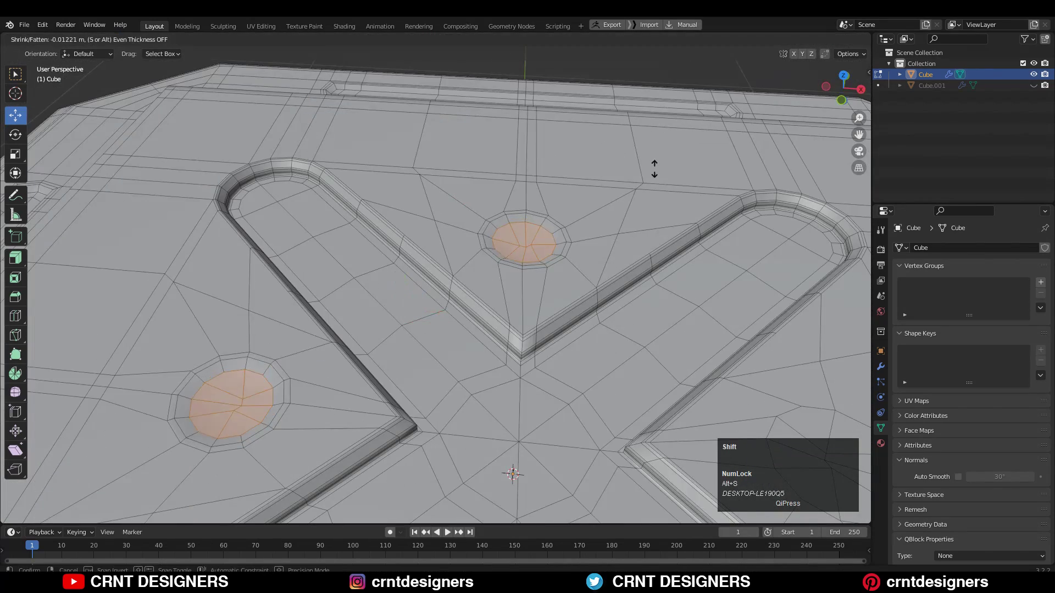
click(654, 167)
Extrude the two circular face groups about 0.027 m further down and inset the hole floors slightly.
middle_drag(483, 231, 473, 207)
key(e)
middle_drag(548, 206, 507, 246)
shift+middle_drag(674, 263, 628, 260)
key(i)
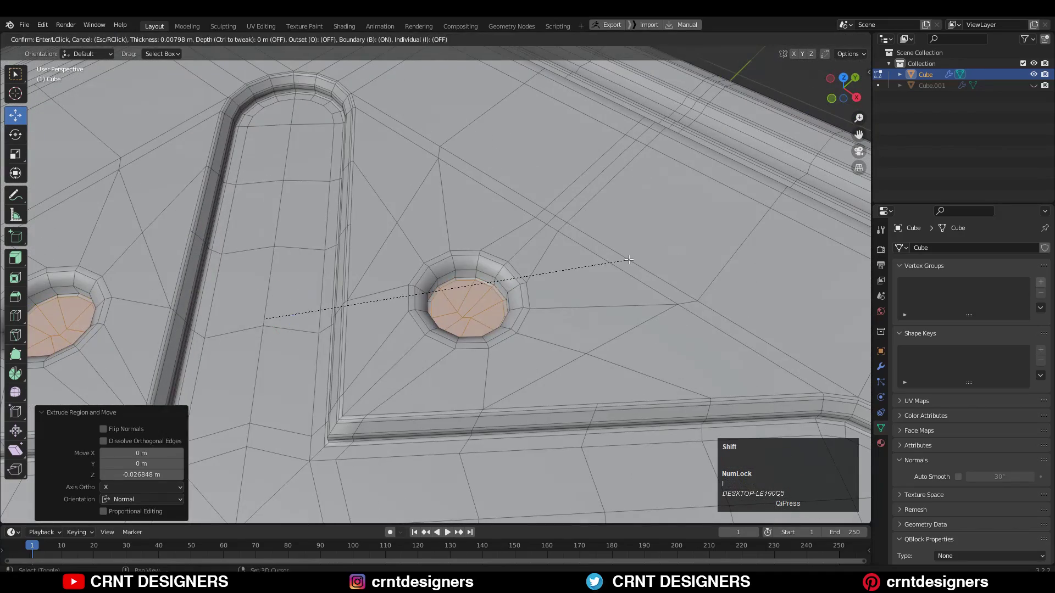
shift+middle_drag(470, 264, 511, 248)
Select the wall face loops of both circular holes and inset them with a thickness of about 0.0056 m.
key(i)
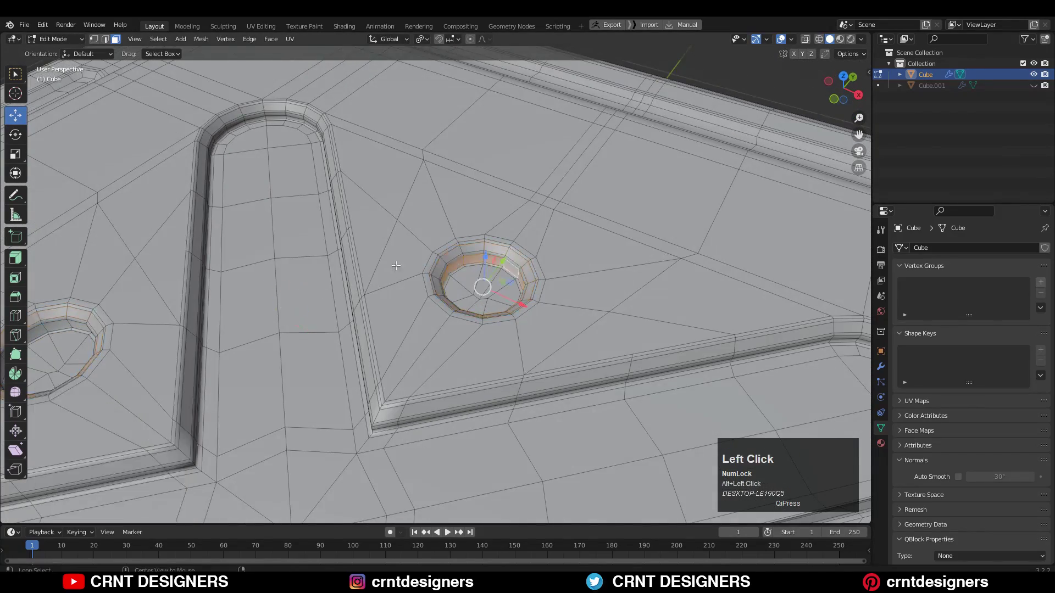
shift+middle_drag(396, 266, 739, 194)
alt+shift+click(412, 259)
shift+middle_drag(857, 193, 720, 228)
scroll(739, 231, up, 3)
middle_drag(754, 233, 752, 222)
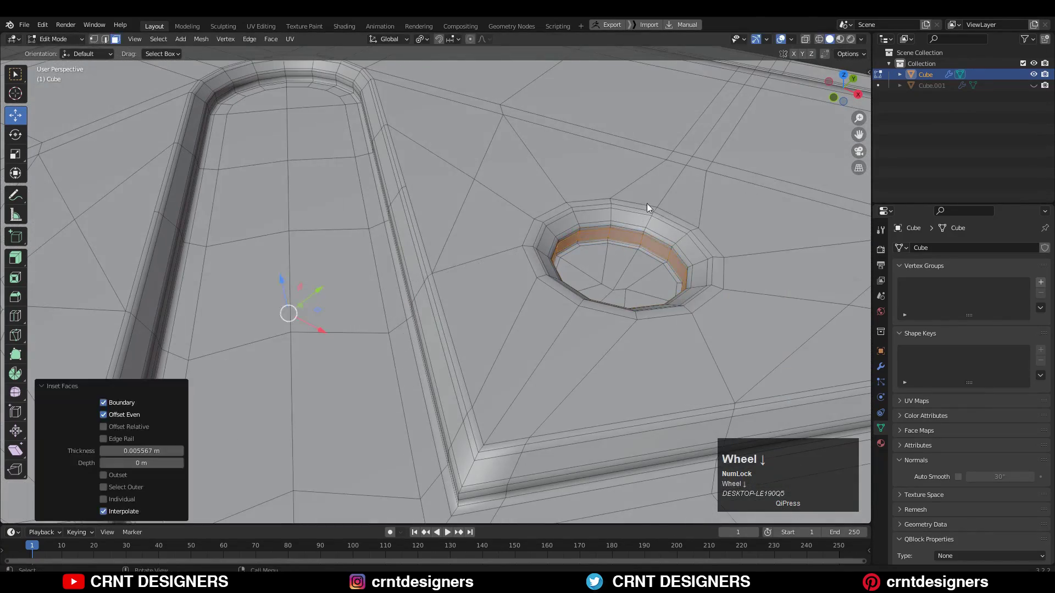
Check the two circular holes in Object Mode, including from the top view.
key(Tab)
scroll(578, 311, down, 8)
middle_drag(647, 204, 585, 239)
click(843, 82)
shift+middle_drag(680, 189, 682, 228)
scroll(598, 232, up, 1)
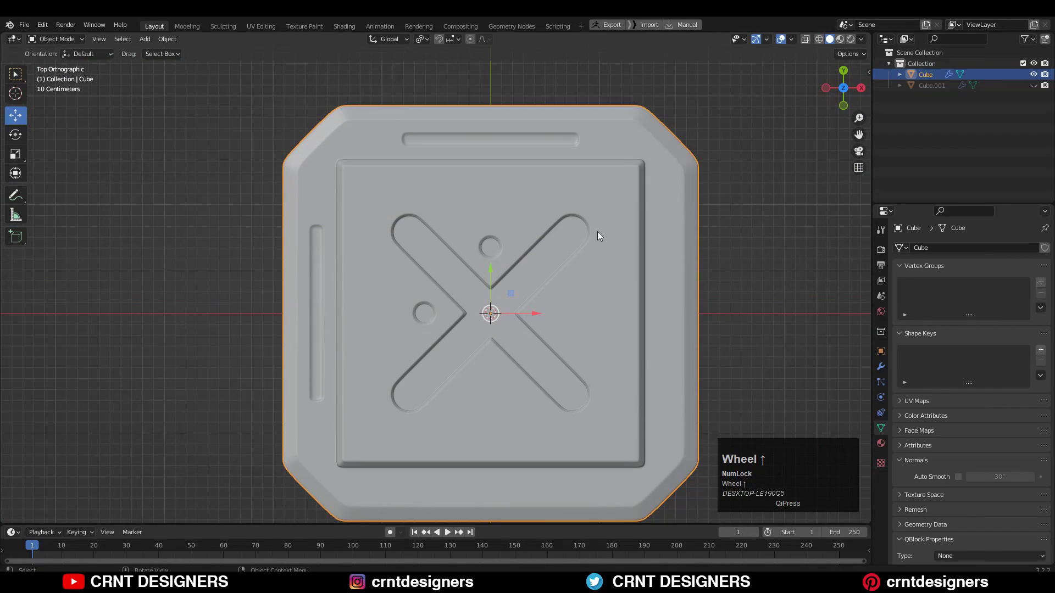
shift+middle_drag(598, 231, 590, 207)
Symmetrize the whole mesh along Y from the upper to the lower half, and along X with -X to +X.
key(Tab)
key(a)
click(237, 208)
click(141, 499)
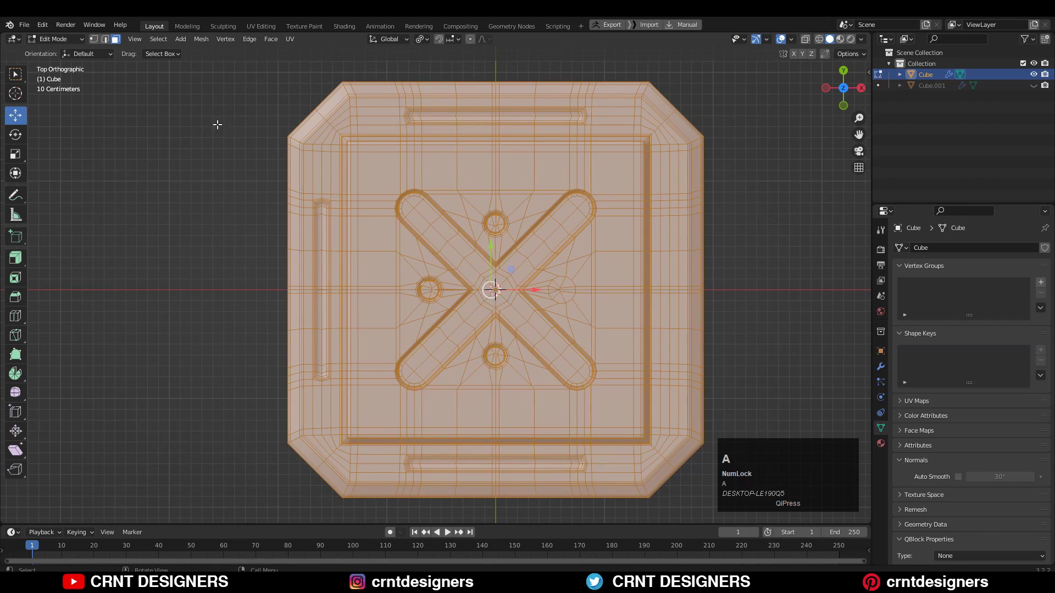
click(219, 209)
click(141, 499)
click(117, 488)
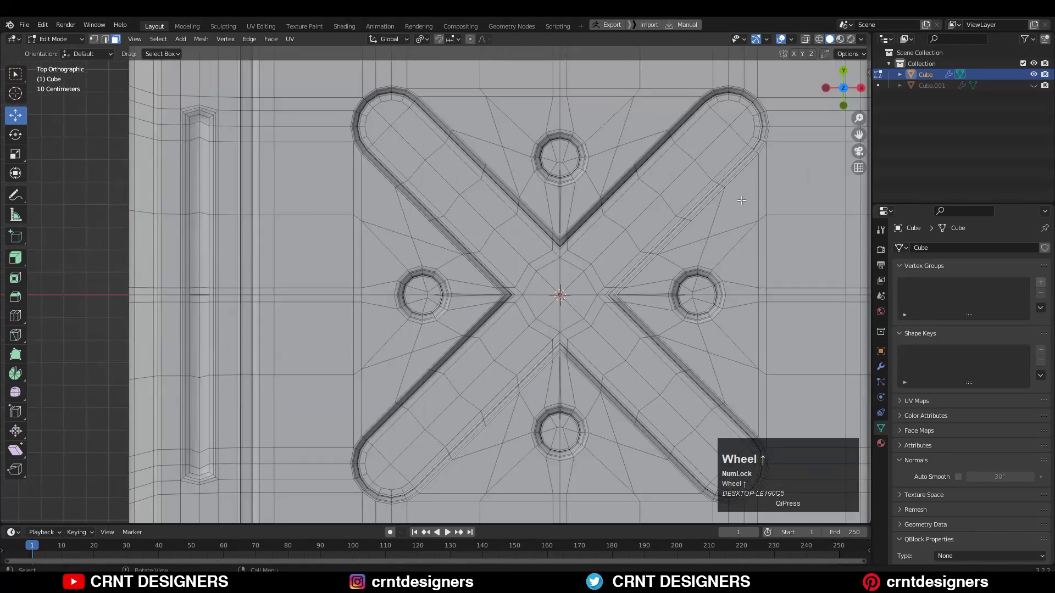
In edge mode, dissolve the surplus edges at the left inner corner of the X recess and return to Object Mode.
scroll(231, 280, down, 2)
scroll(428, 283, up, 7)
key(2)
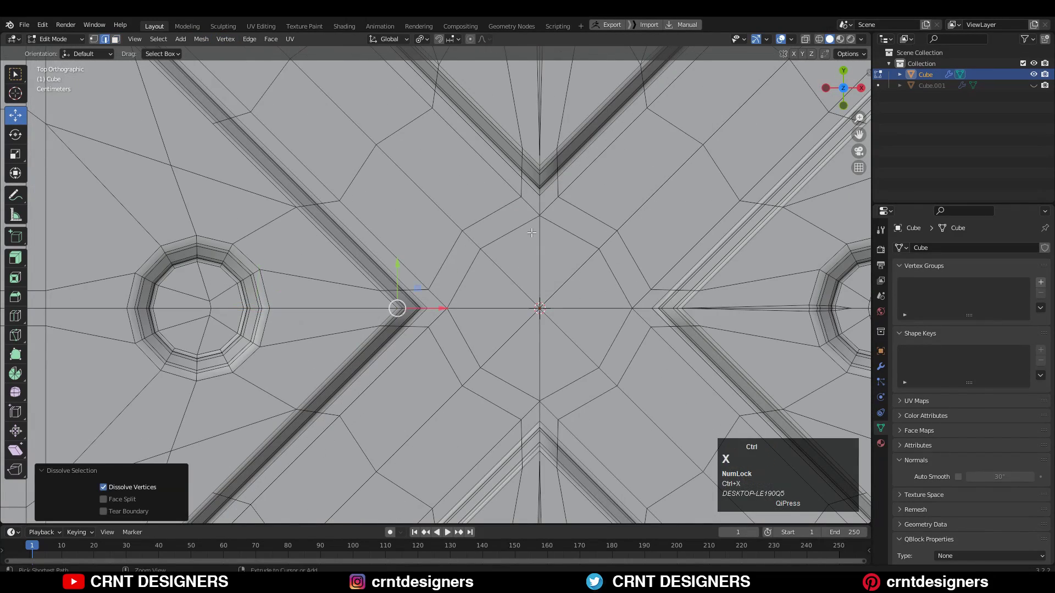
scroll(697, 348, down, 8)
key(Tab)
click(754, 176)
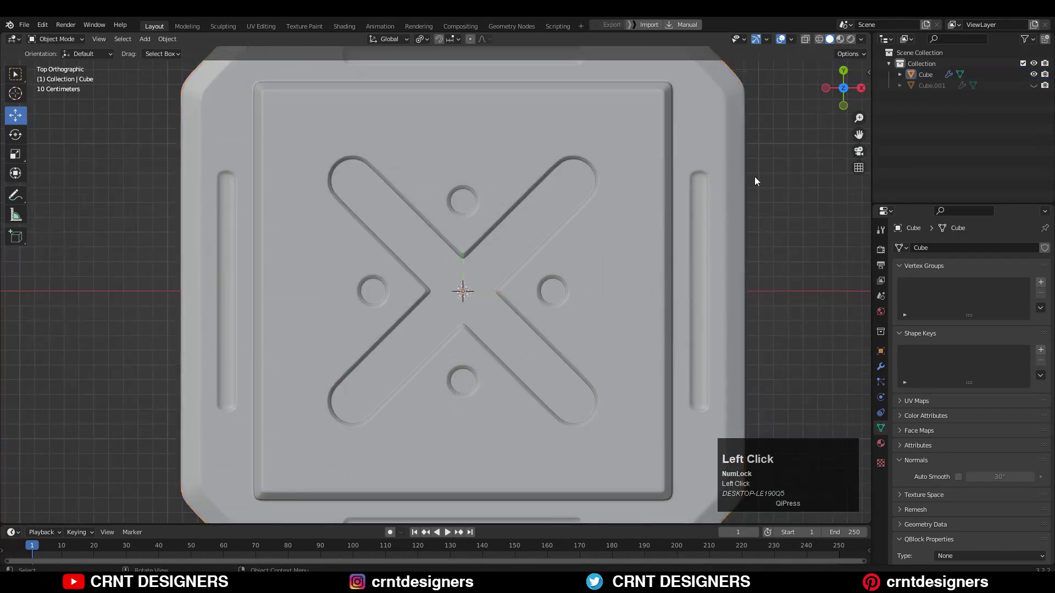
Examine the X recess, circular holes and surrounding edge loops up close in Edit Mode and Object Mode.
middle_drag(753, 176, 669, 313)
scroll(521, 300, up, 4)
click(521, 299)
key(Tab)
alt+click(648, 251)
click(709, 151)
middle_drag(709, 151, 720, 209)
ctrl+middle_drag(721, 209, 541, 244)
scroll(688, 199, up, 2)
click(690, 222)
right_click(690, 223)
scroll(681, 184, down, 5)
key(Tab)
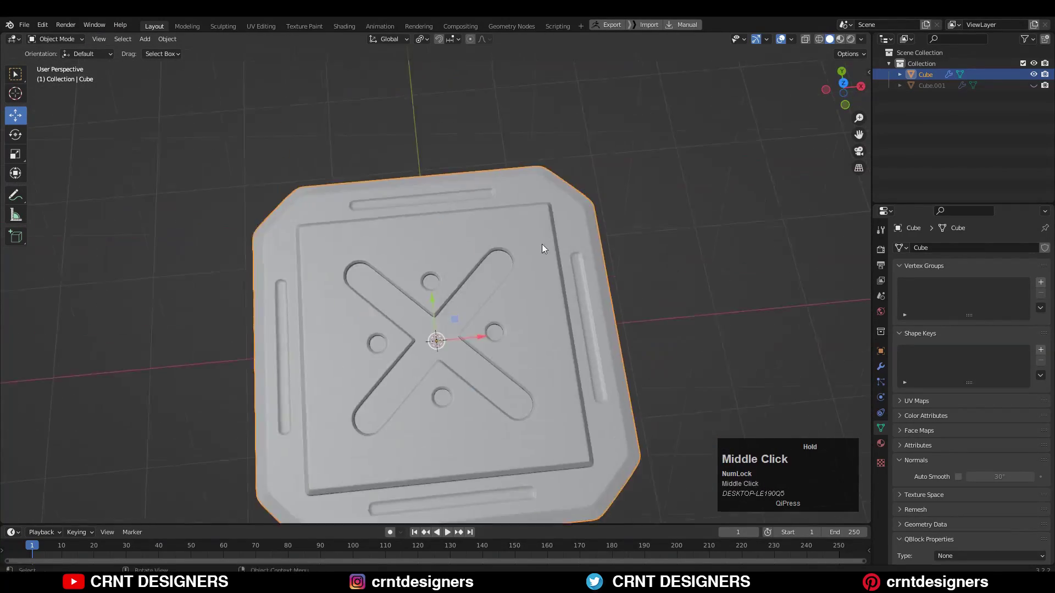
Save the file and hide the viewport overlays to view the slab from above.
click(843, 101)
middle_drag(521, 297, 615, 131)
key(ctrl+s)
click(781, 39)
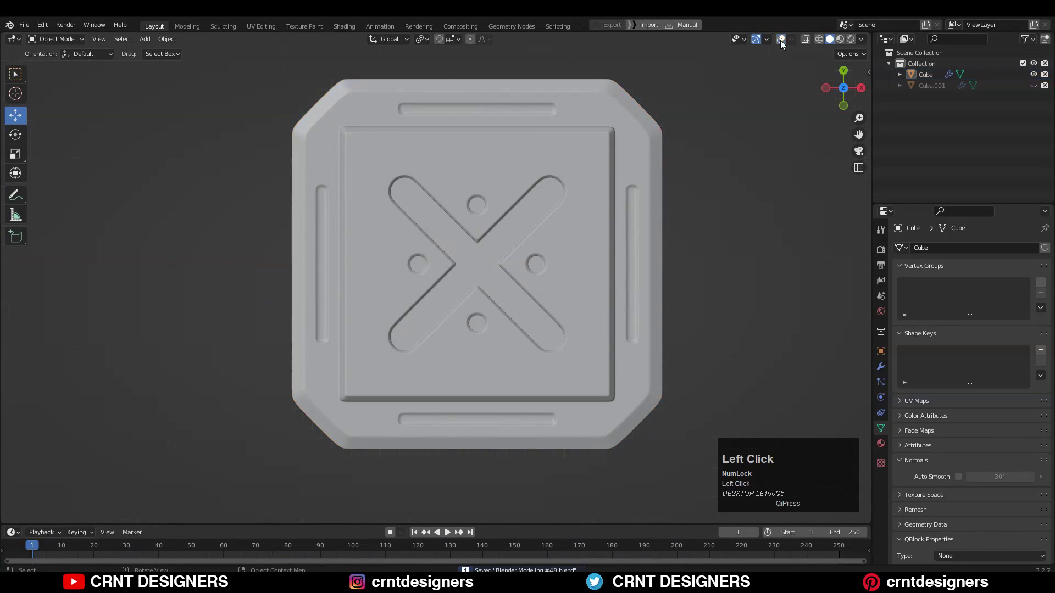
click(861, 39)
mouse_move(577, 165)
middle_down()
mouse_move(505, 196)
mouse_move(545, 269)
mouse_move(505, 262)
middle_up()
Symmetrize the whole mesh along Z so the top details are copied to the underside, and return to Object Mode.
click(503, 264)
shift+middle_drag(409, 209, 437, 118)
key(Tab)
key(a)
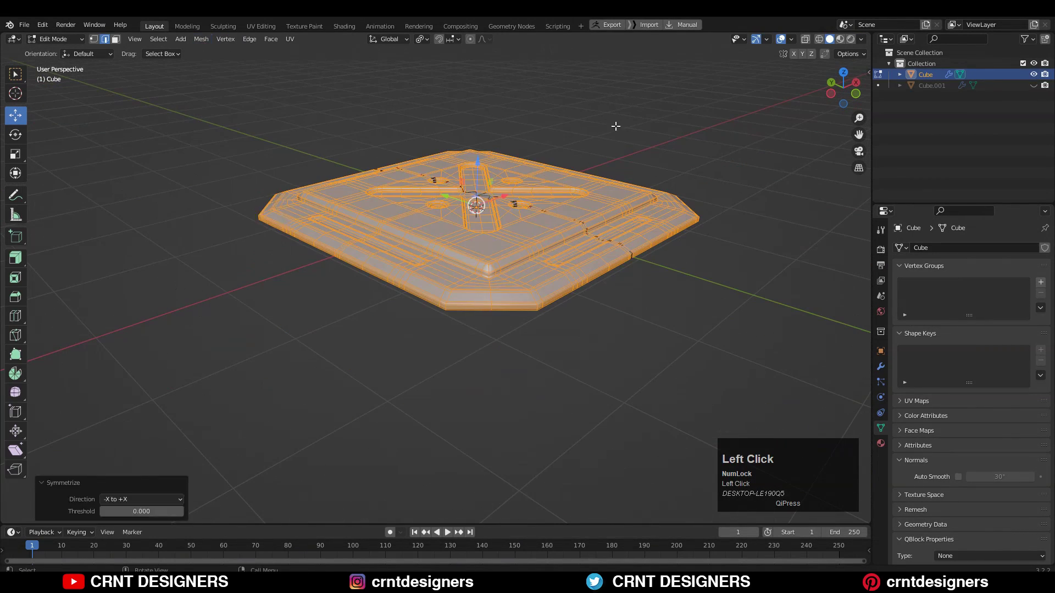
key(ctrl+z)
click(141, 472)
middle_drag(448, 379, 456, 308)
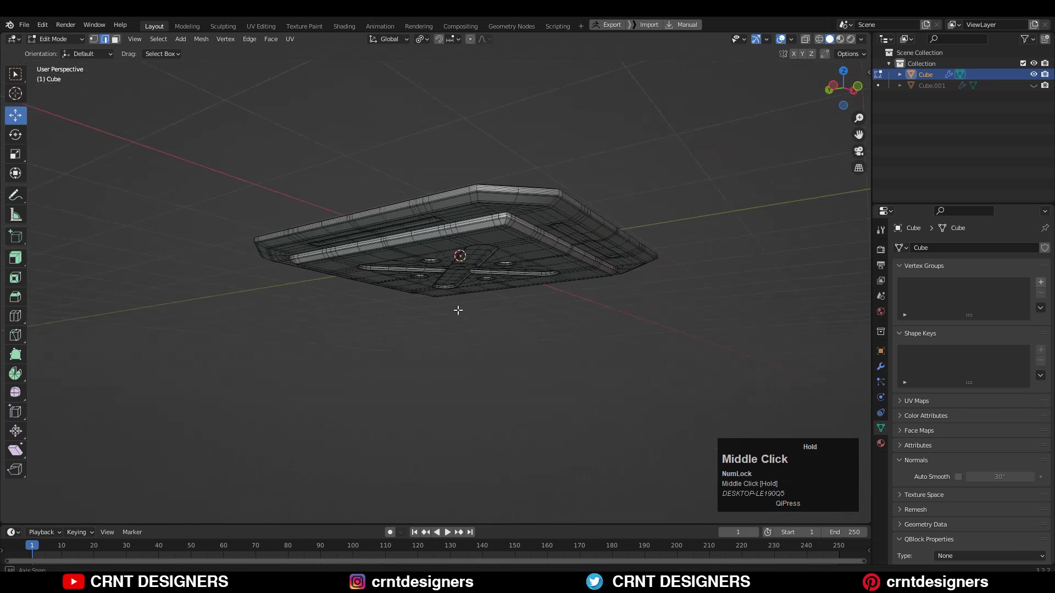
key(Tab)
Save the file and inspect the two-sided slab in perspective and from the top.
click(593, 132)
middle_drag(593, 132, 828, 101)
key(ctrl+s)
key(ctrl+s)
scroll(829, 102, down, 5)
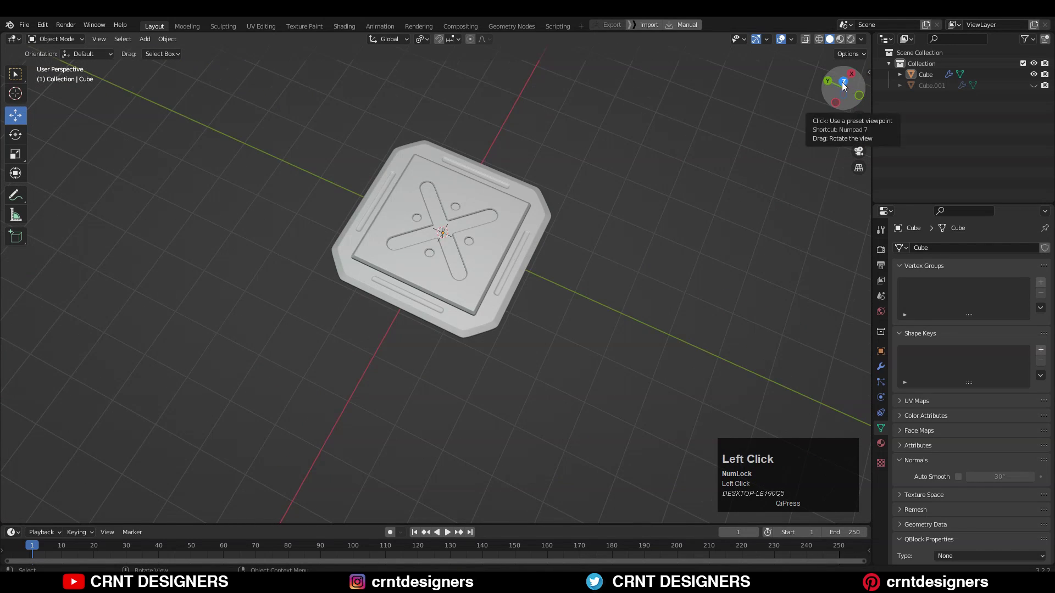
click(844, 86)
shift+middle_drag(770, 172, 711, 205)
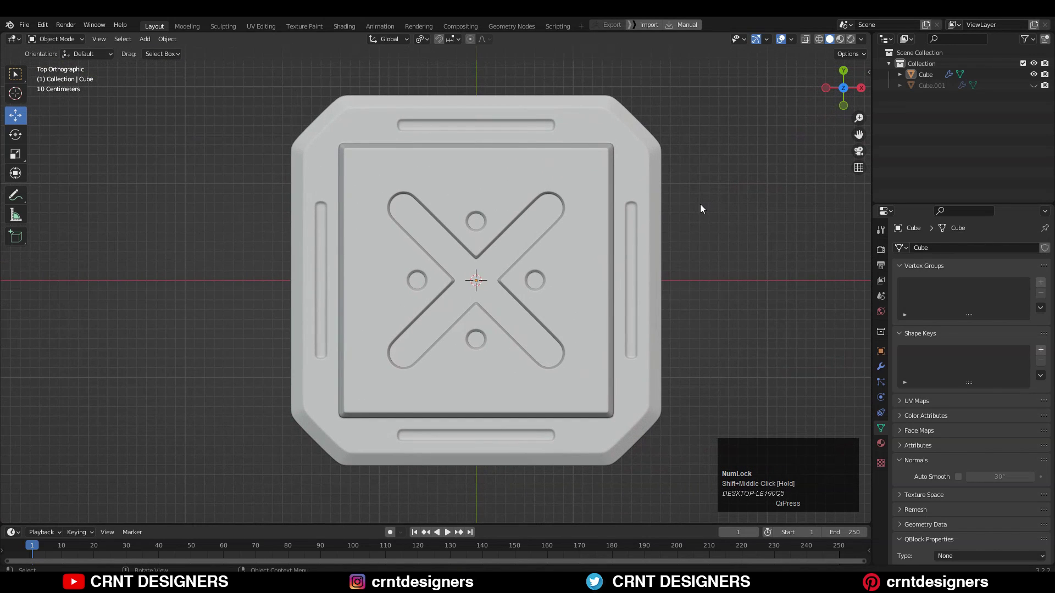
shift+middle_drag(698, 236, 694, 248)
key(ctrl+s)
Save the finished slab again while inspecting it from an angled view with the overlays hidden.
middle_drag(754, 89, 439, 160)
middle_drag(440, 160, 572, 316)
shift+middle_drag(571, 316, 629, 263)
ctrl+middle_drag(629, 263, 610, 214)
key(ctrl+s)
shift+middle_drag(579, 295, 703, 156)
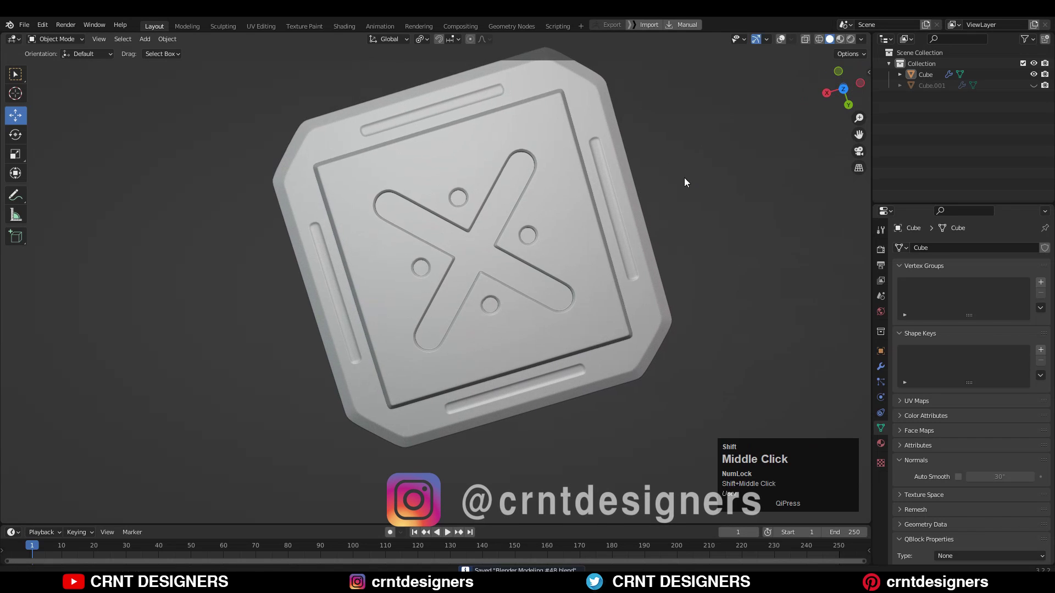
click(691, 163)
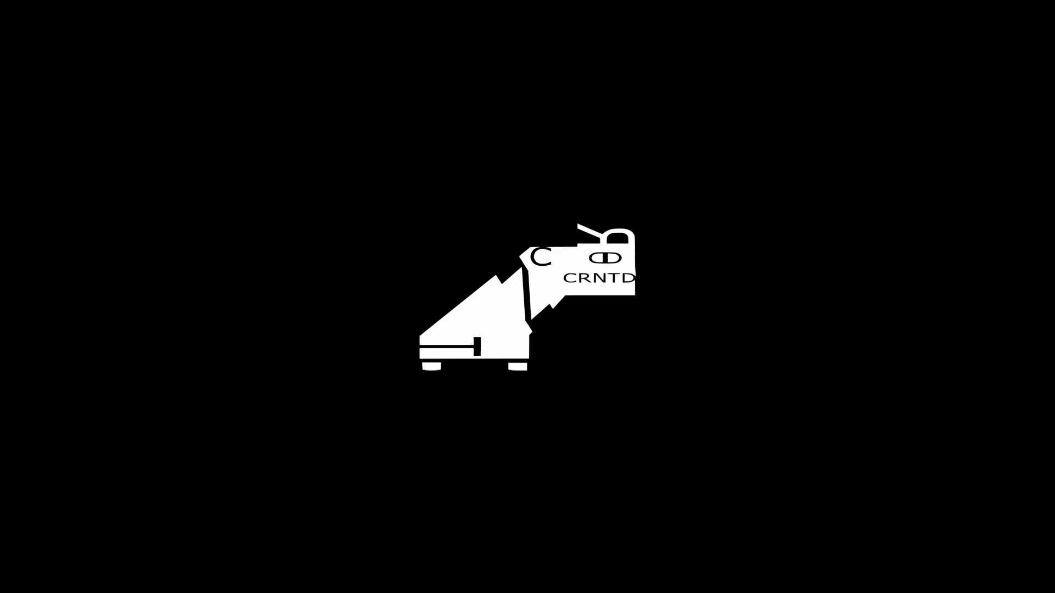